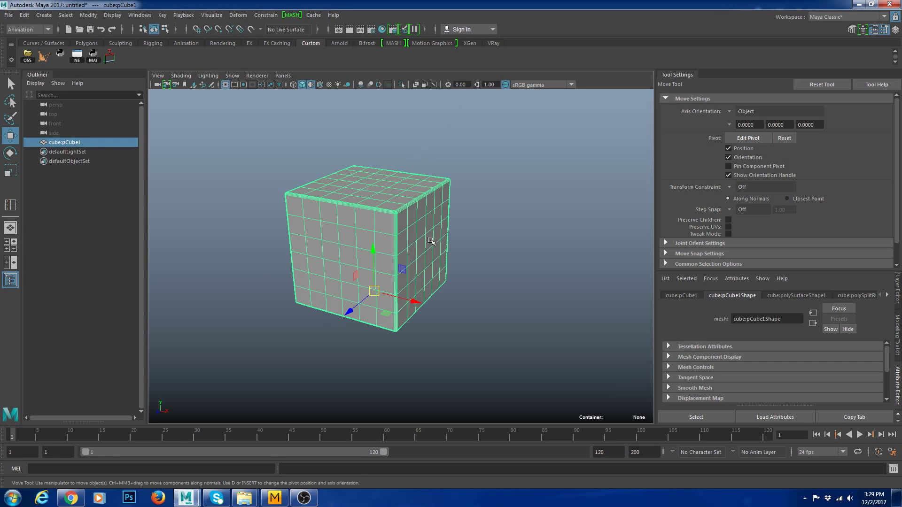
# Examine the cube mesh in the viewport and the exported cube.obj in the MD_Export_Demo folder.
pyautogui.click(436, 249)
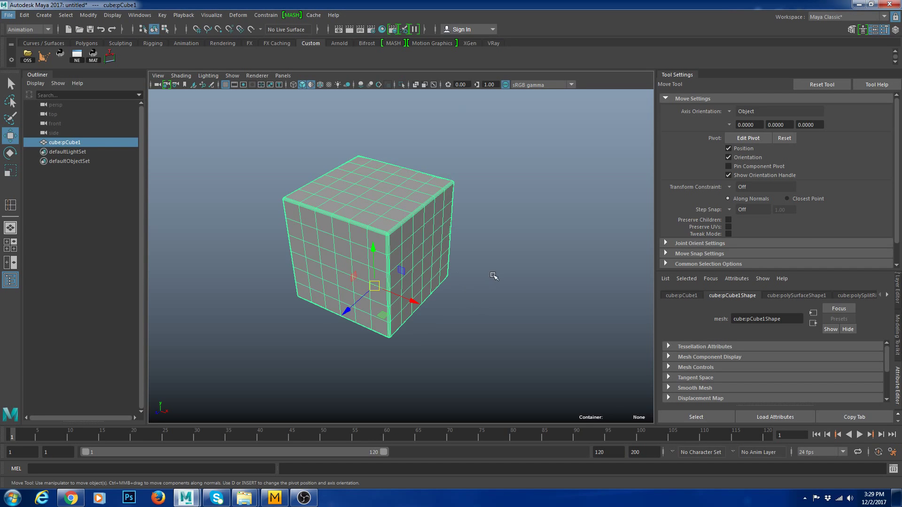
pyautogui.click(244, 498)
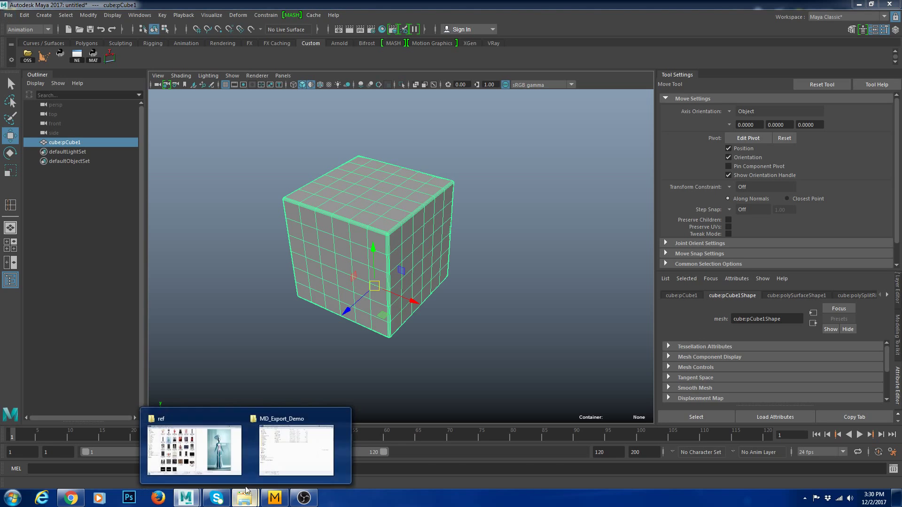
pyautogui.click(305, 456)
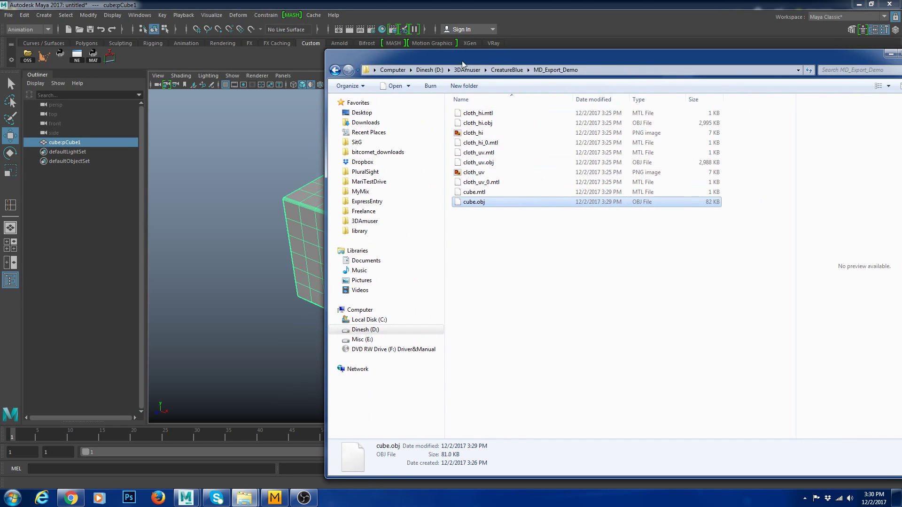
# Switch to Marvelous Designer and start a new project to clear the existing fabric pattern.
pyautogui.click(276, 497)
pyautogui.click(30, 13)
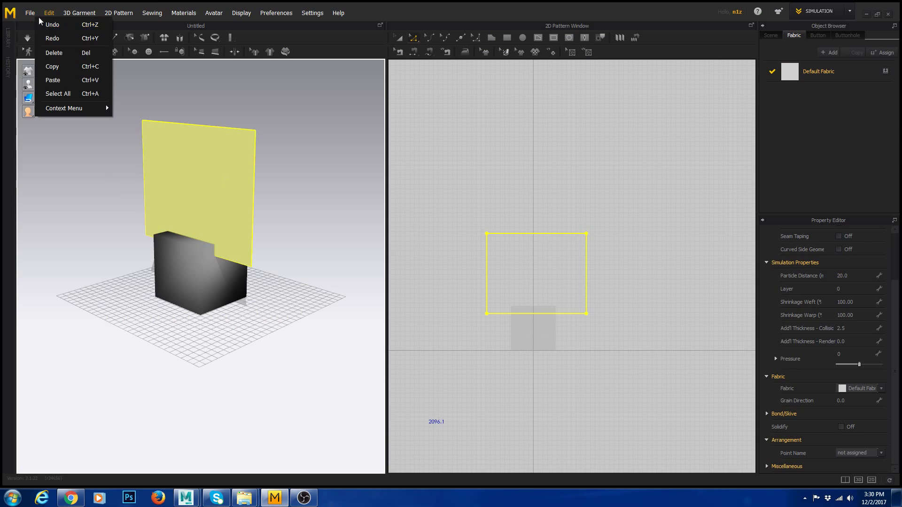
pyautogui.click(32, 24)
pyautogui.click(439, 261)
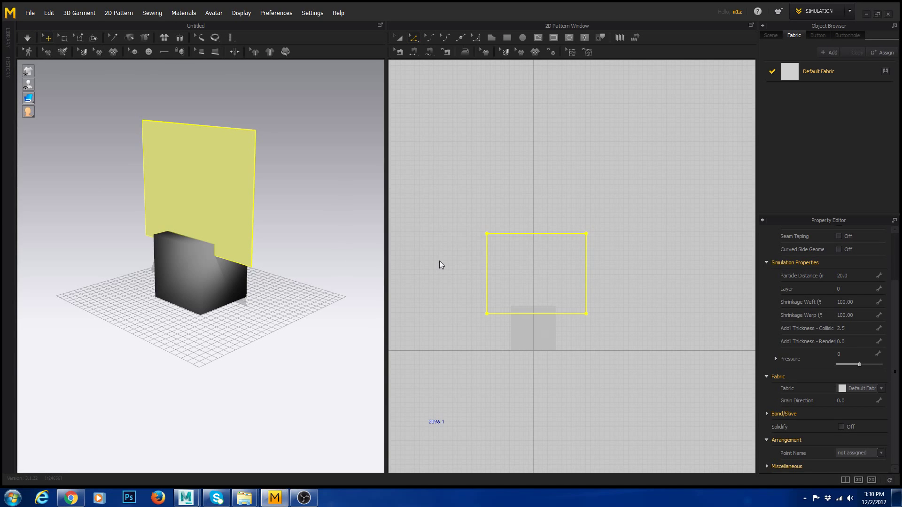
# Import cube.obj from the MD_Export_Demo folder as an avatar, with load type Open and millimetre scale.
pyautogui.click(30, 14)
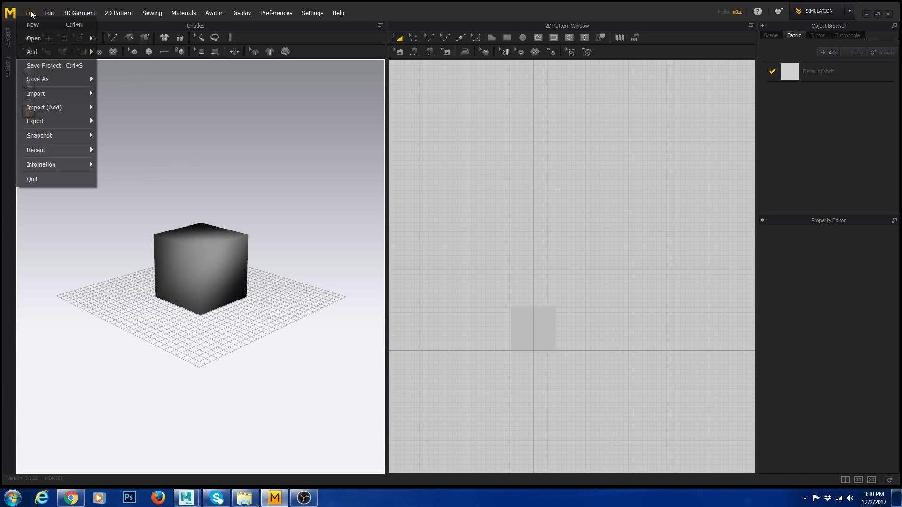
pyautogui.click(123, 94)
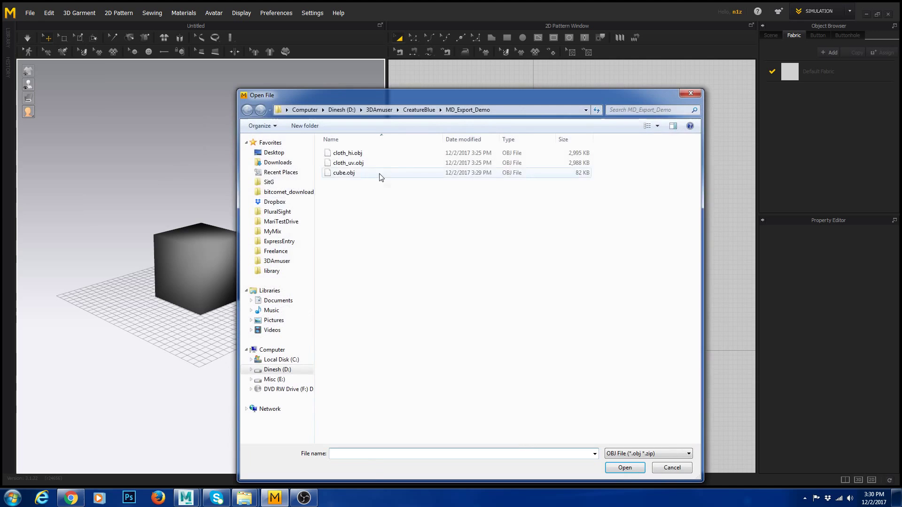
pyautogui.click(363, 175)
pyautogui.doubleClick(363, 175)
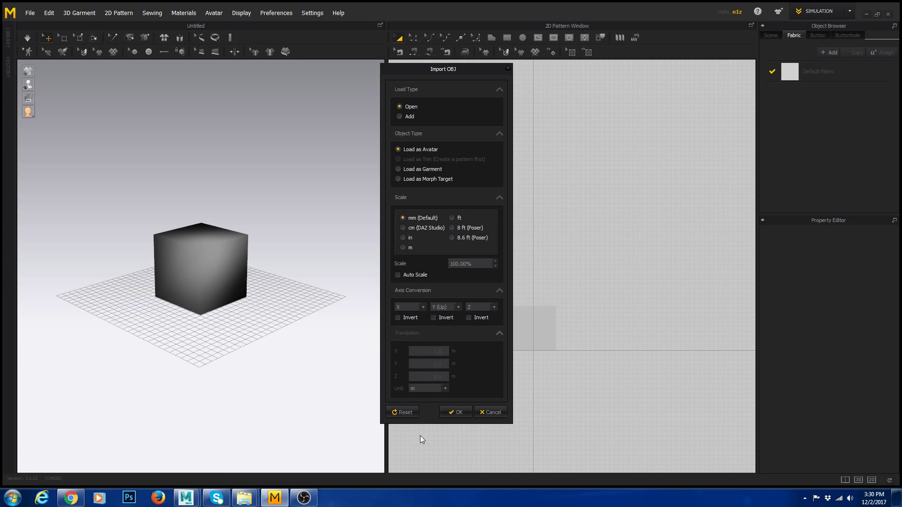
pyautogui.click(458, 413)
# Draw a rectangular fabric pattern about 2363 by 2413 mm above the cube's silhouette in the 2D pattern view.
pyautogui.moveTo(244, 227)
pyautogui.mouseDown(button='right')
pyautogui.moveTo(291, 240)
pyautogui.moveTo(247, 244)
pyautogui.mouseUp(button='right')
pyautogui.scroll(-8, 290, 241)
pyautogui.click(507, 37)
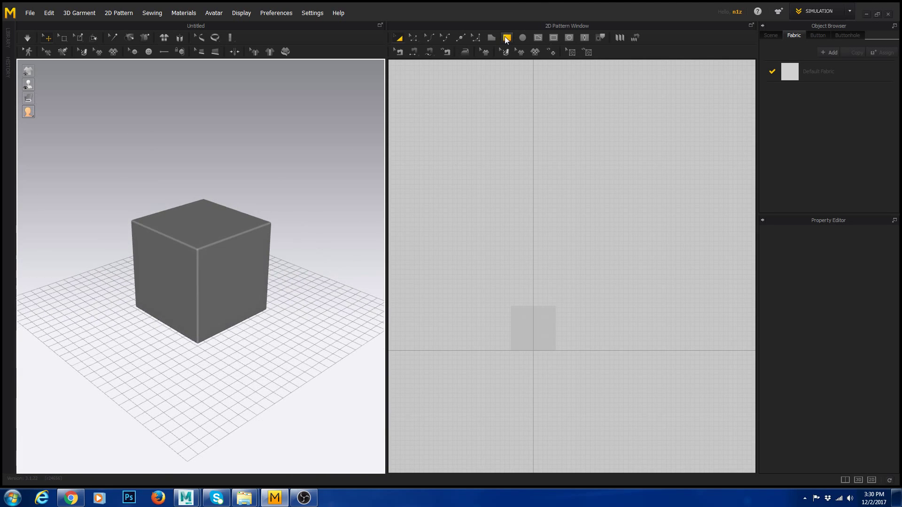
pyautogui.moveTo(473, 182); pyautogui.dragTo(586, 296)
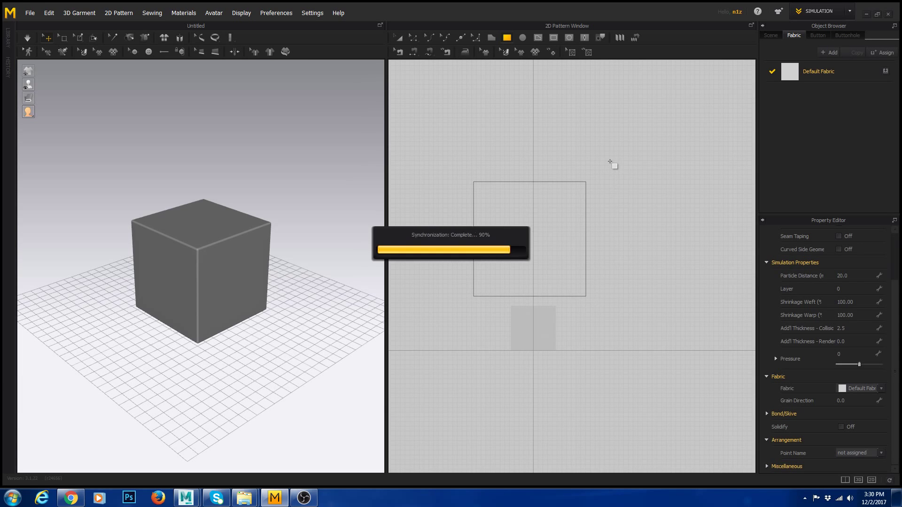
# Rotate the fabric pattern in 3D so it lies horizontally above the cube.
pyautogui.scroll(-1, 611, 166)
pyautogui.moveTo(230, 133); pyautogui.dragTo(230, 211, button='middle')
pyautogui.click(222, 167)
pyautogui.scroll(3, 222, 168)
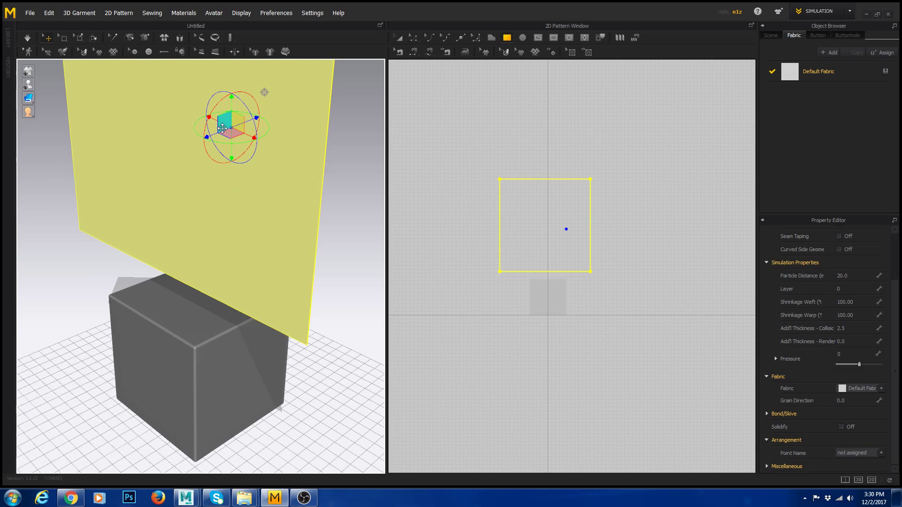
pyautogui.moveTo(221, 101); pyautogui.dragTo(263, 92)
pyautogui.scroll(2, 250, 240)
pyautogui.scroll(-3, 254, 239)
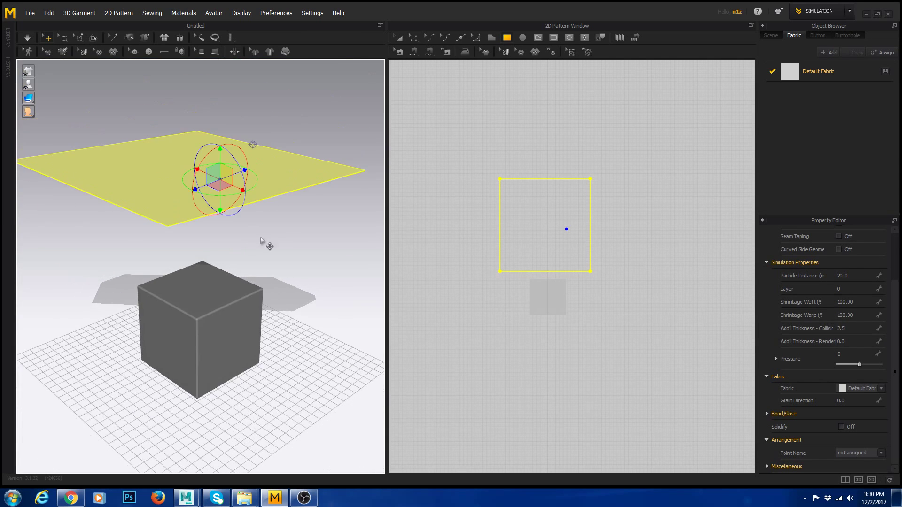
# Simulate the fabric so it drapes over the cube, and check the folds from several sides.
pyautogui.moveTo(260, 242); pyautogui.dragTo(281, 230, button='right')
pyautogui.click(27, 37)
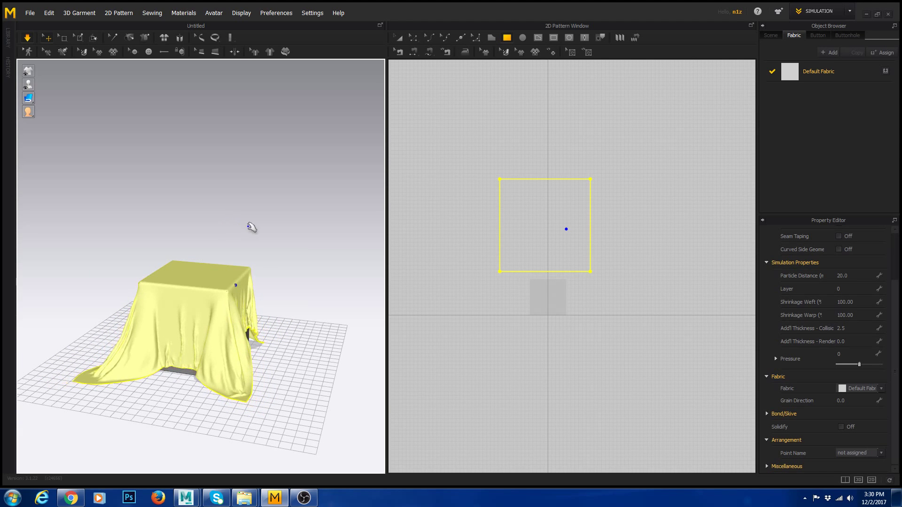
pyautogui.moveTo(323, 234); pyautogui.dragTo(264, 242, button='right')
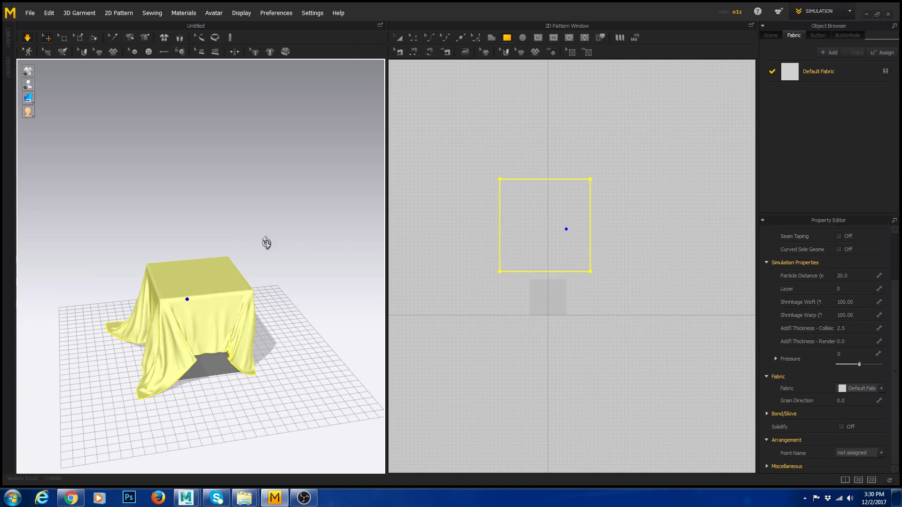
pyautogui.moveTo(312, 227); pyautogui.dragTo(425, 224, button='right')
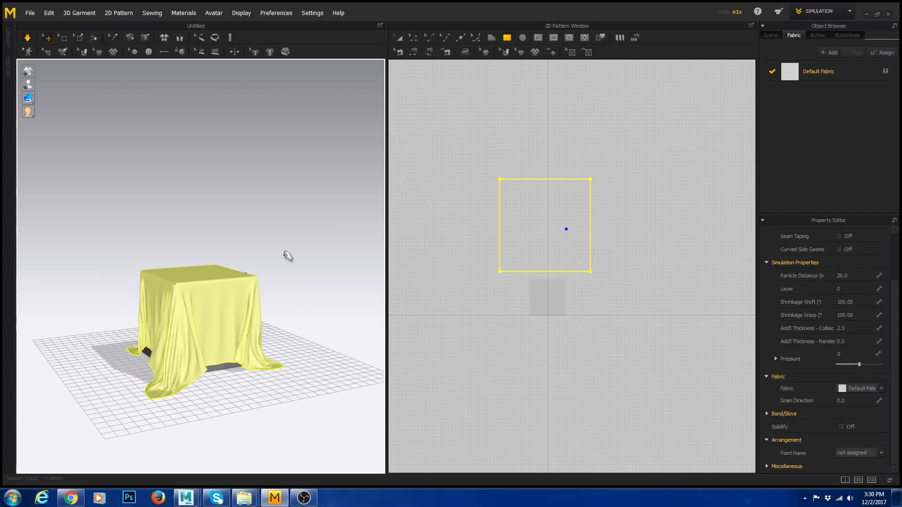
pyautogui.moveTo(286, 256); pyautogui.dragTo(343, 257, button='right')
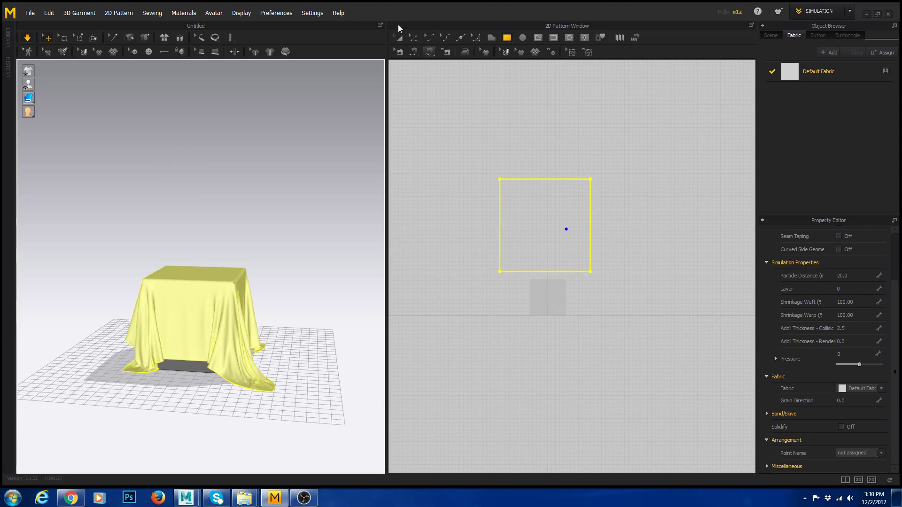
# Try shortening the cloth by moving the pattern's upper edge inward with the Edit Pattern tool, and undo the change.
pyautogui.click(413, 37)
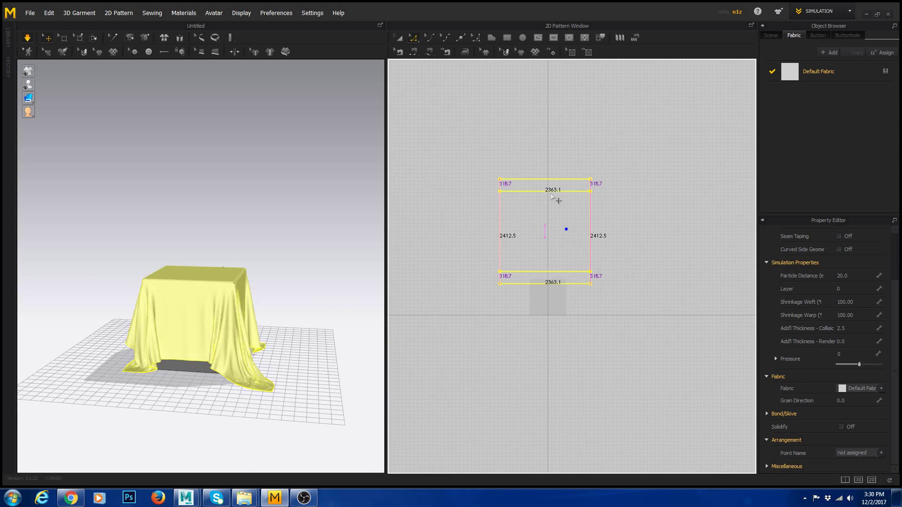
pyautogui.click(654, 201)
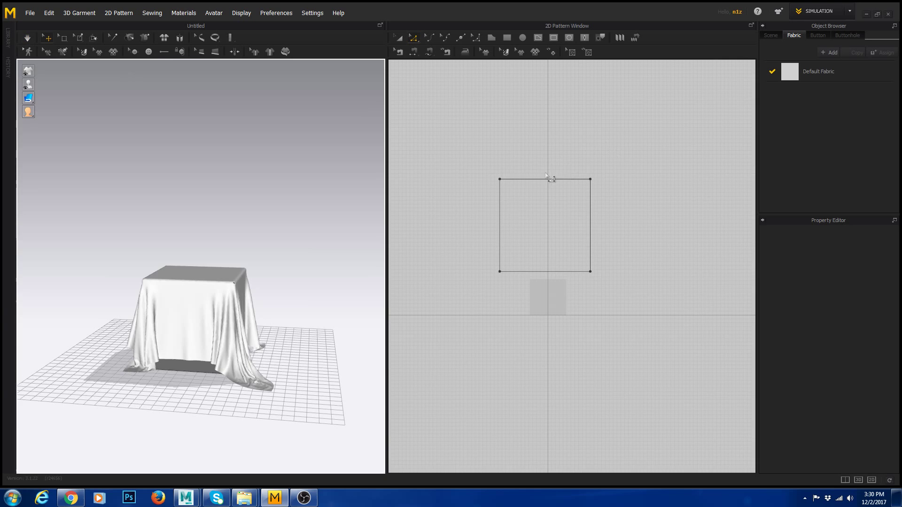
pyautogui.moveTo(548, 179); pyautogui.dragTo(550, 200)
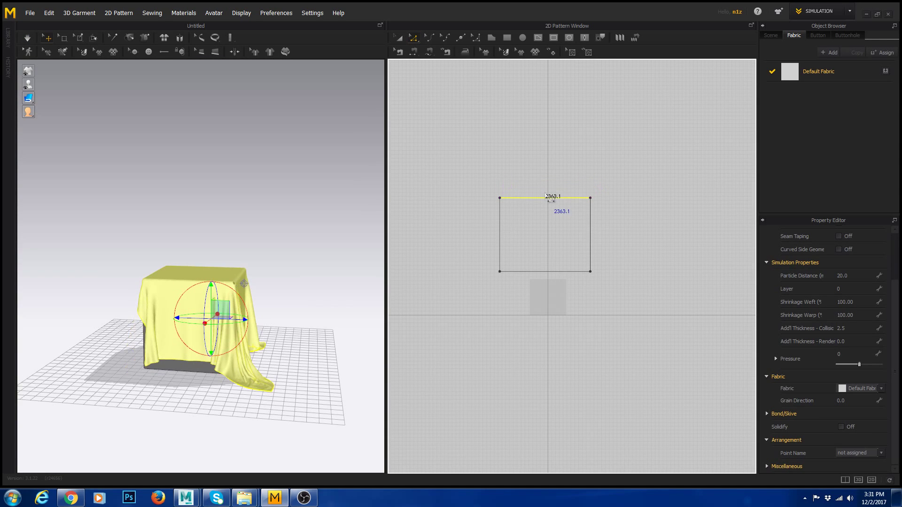
pyautogui.hotkey('ctrl', 'z')
pyautogui.hotkey('ctrl', 'z')
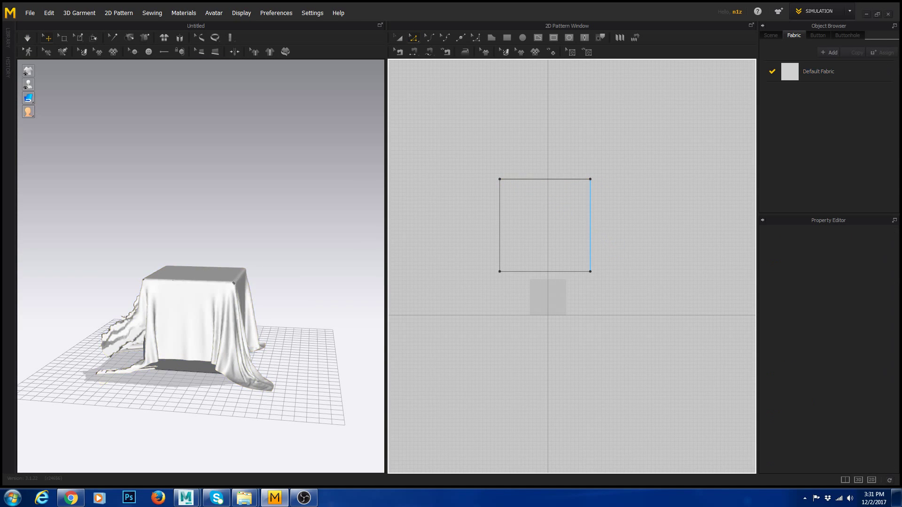
# Shrink the pattern by moving all four of its edges inward, down to a width of about 1848 mm.
pyautogui.moveTo(583, 225); pyautogui.dragTo(575, 226)
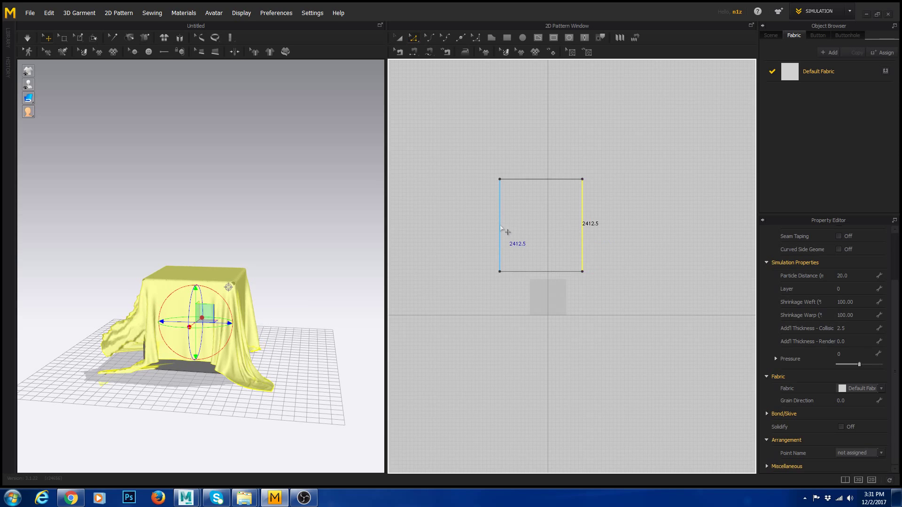
pyautogui.moveTo(503, 229); pyautogui.dragTo(514, 229)
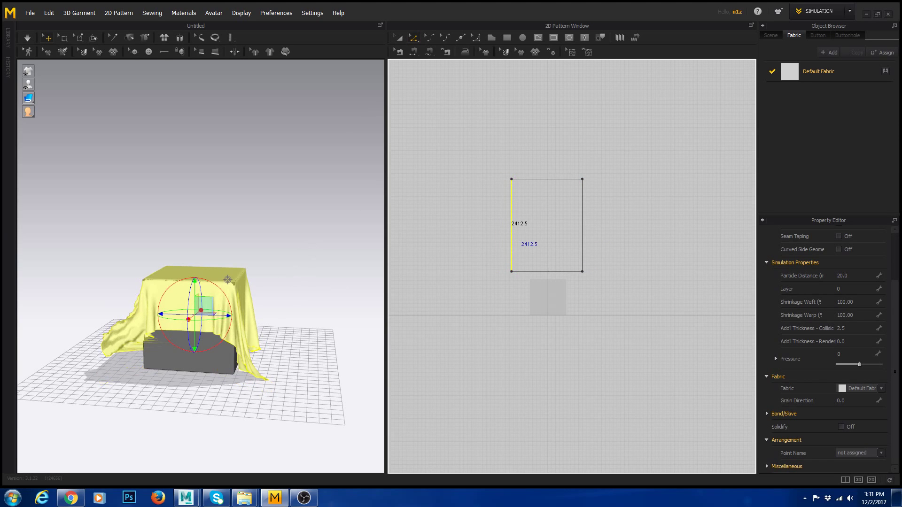
pyautogui.moveTo(282, 249); pyautogui.dragTo(202, 242, button='right')
pyautogui.moveTo(551, 181); pyautogui.dragTo(551, 188)
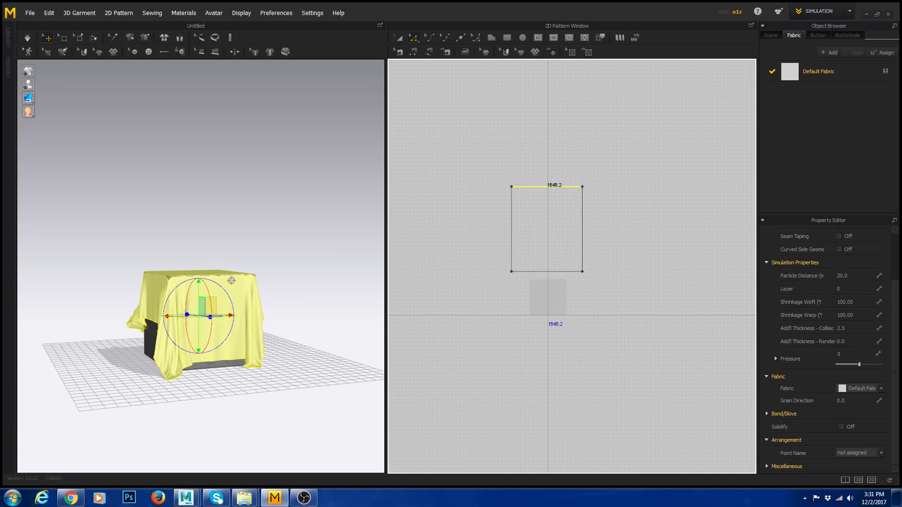
pyautogui.moveTo(548, 272); pyautogui.dragTo(549, 267)
# Simulate the smaller cloth over the cube, check the drape from all around, and stop the simulation.
pyautogui.click(29, 38)
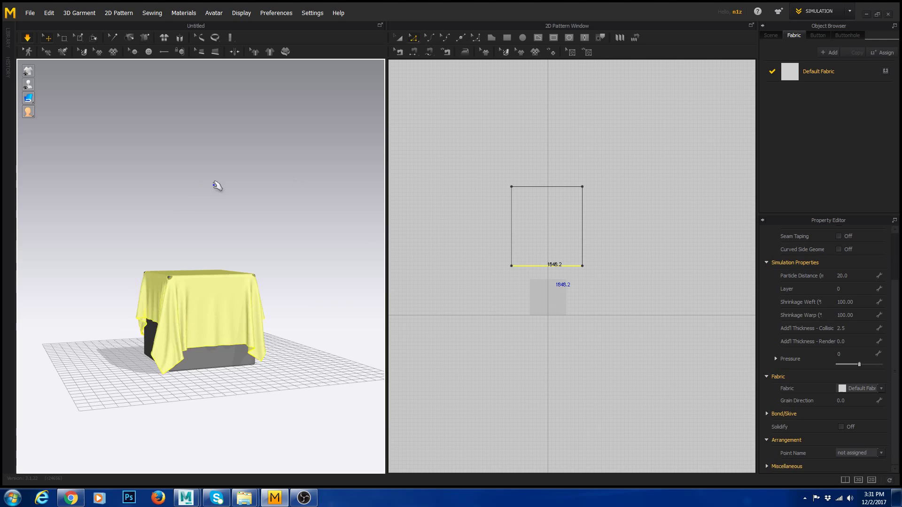
pyautogui.moveTo(215, 187); pyautogui.dragTo(343, 197, button='right')
pyautogui.moveTo(216, 188); pyautogui.dragTo(287, 244, button='right')
pyautogui.scroll(5, 292, 235)
pyautogui.moveTo(190, 209); pyautogui.dragTo(322, 193, button='right')
pyautogui.moveTo(371, 256); pyautogui.dragTo(282, 250, button='right')
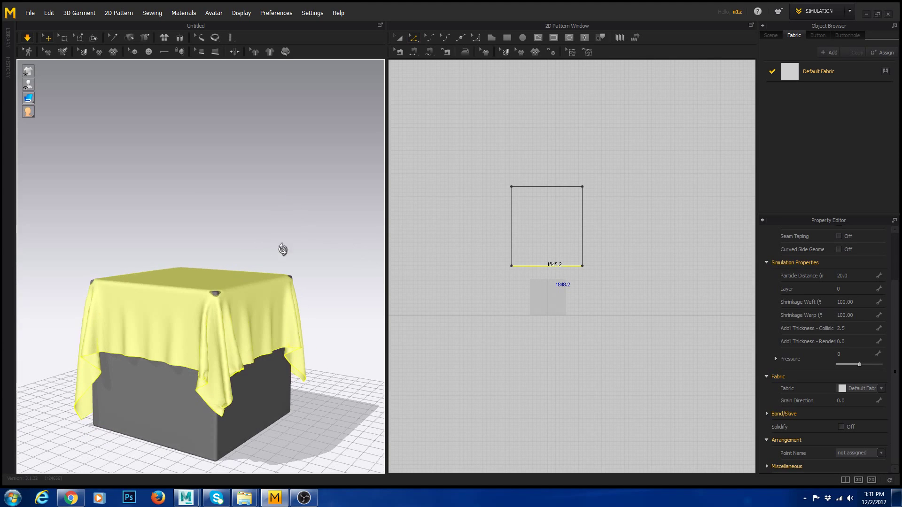
pyautogui.click(29, 39)
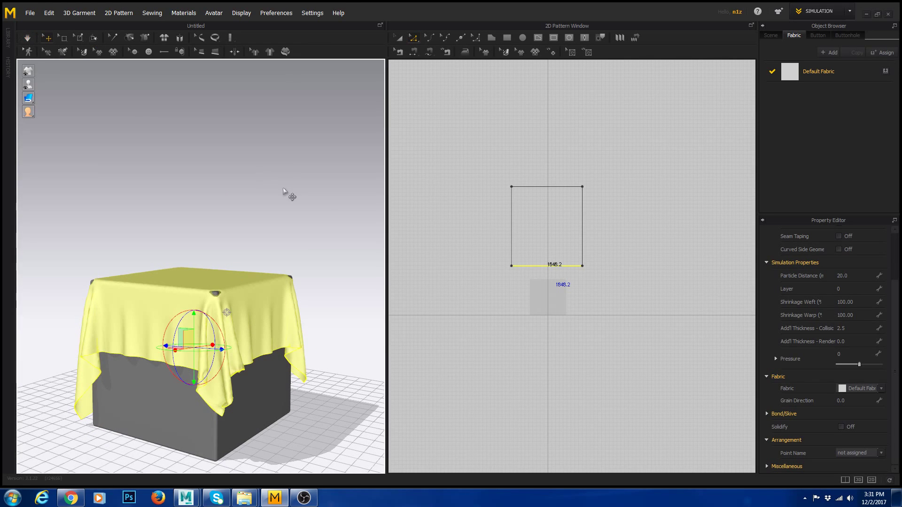
# Hide the cube avatar to examine the draped cloth on its own, and show the avatar again.
pyautogui.click(324, 205)
pyautogui.moveTo(334, 212); pyautogui.dragTo(254, 206, button='right')
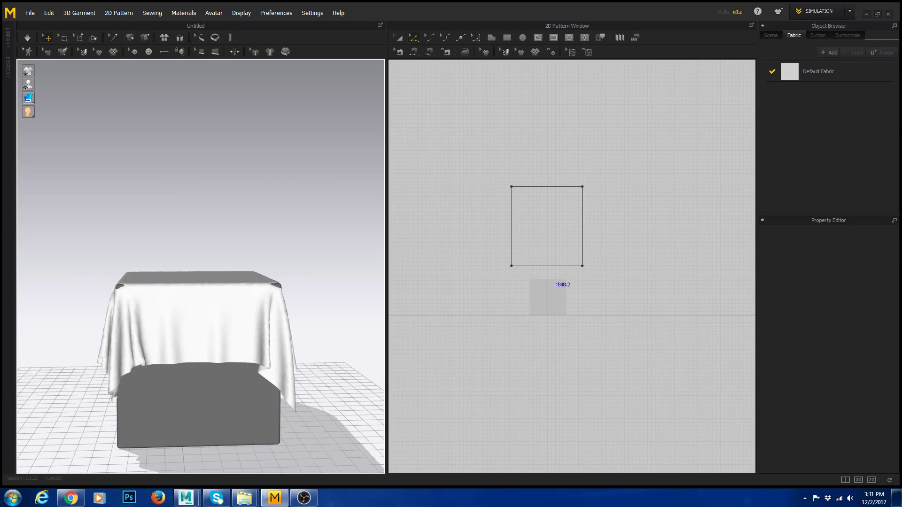
pyautogui.click(41, 85)
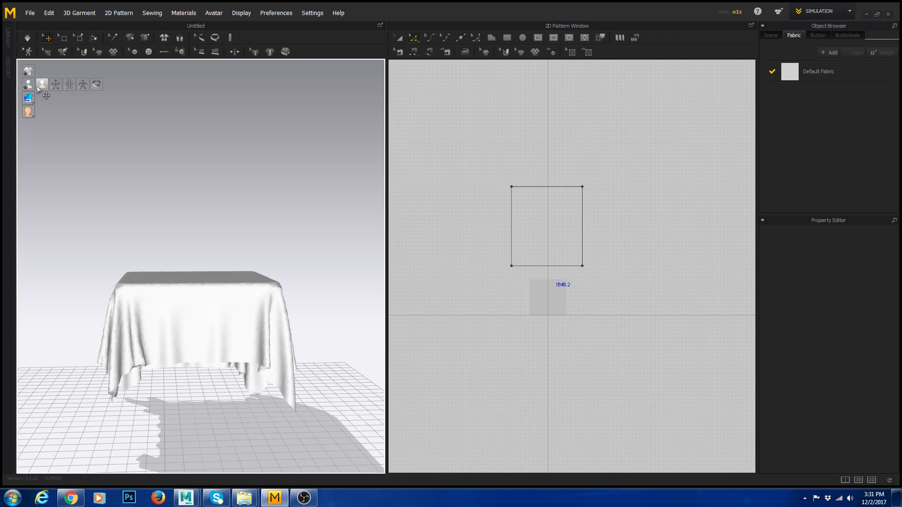
pyautogui.moveTo(306, 225); pyautogui.dragTo(211, 235, button='right')
pyautogui.moveTo(108, 232); pyautogui.dragTo(29, 262, button='right')
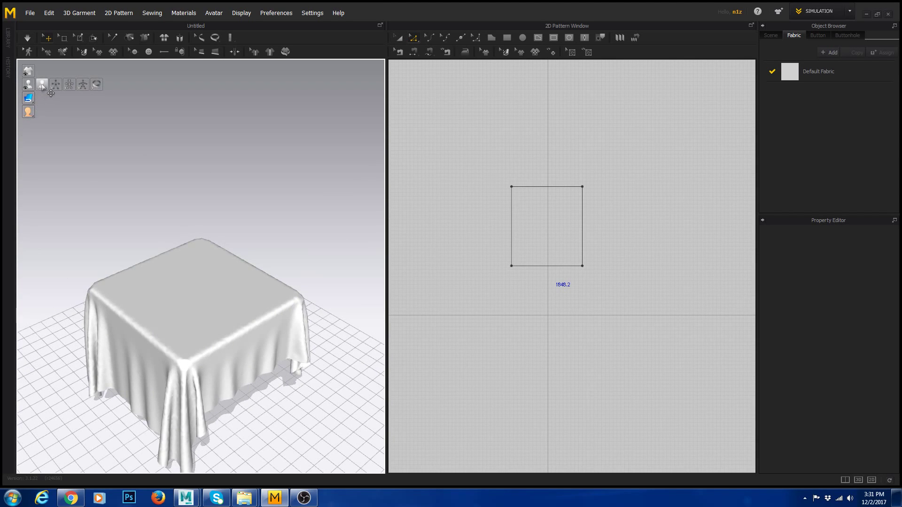
pyautogui.click(41, 85)
pyautogui.moveTo(310, 254); pyautogui.dragTo(330, 313, button='right')
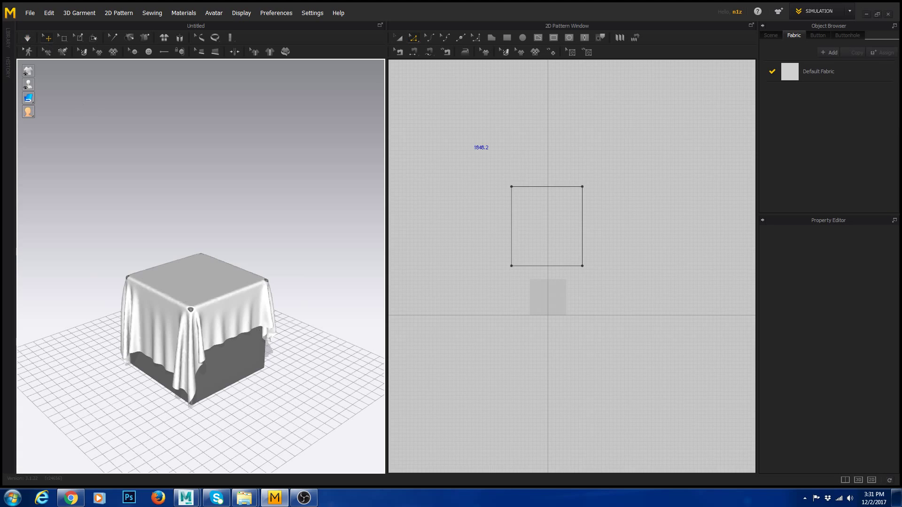
# Export the draped cloth alone as a selected OBJ, replacing the existing cloth_hi.obj in the MD_Export_Demo folder.
pyautogui.click(248, 325)
pyautogui.click(30, 13)
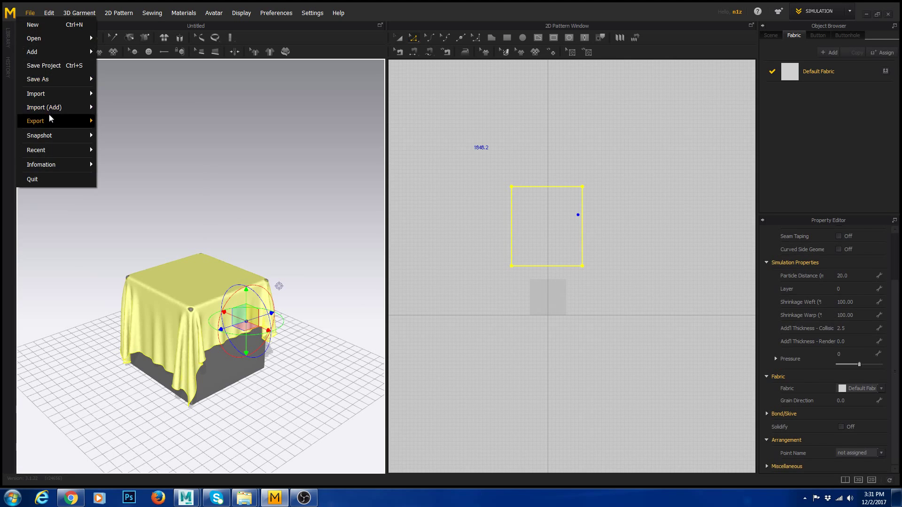
pyautogui.moveTo(75, 120)
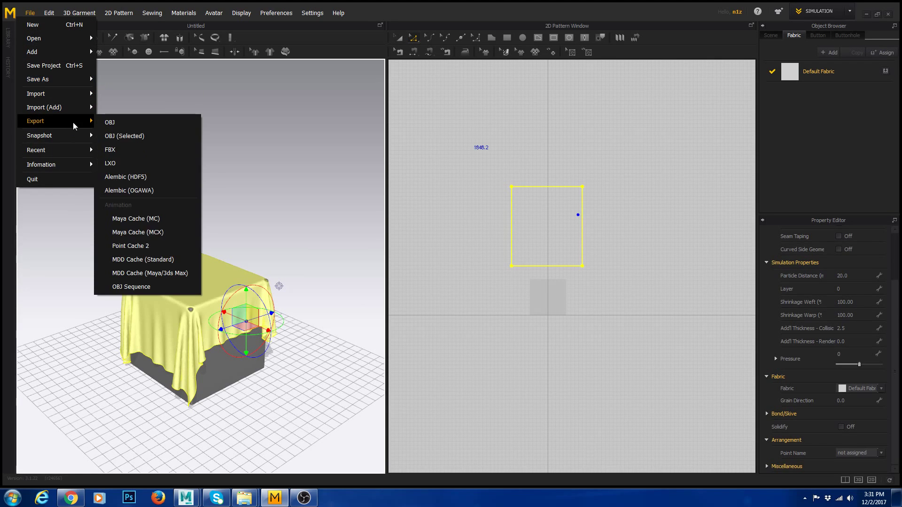
pyautogui.click(149, 135)
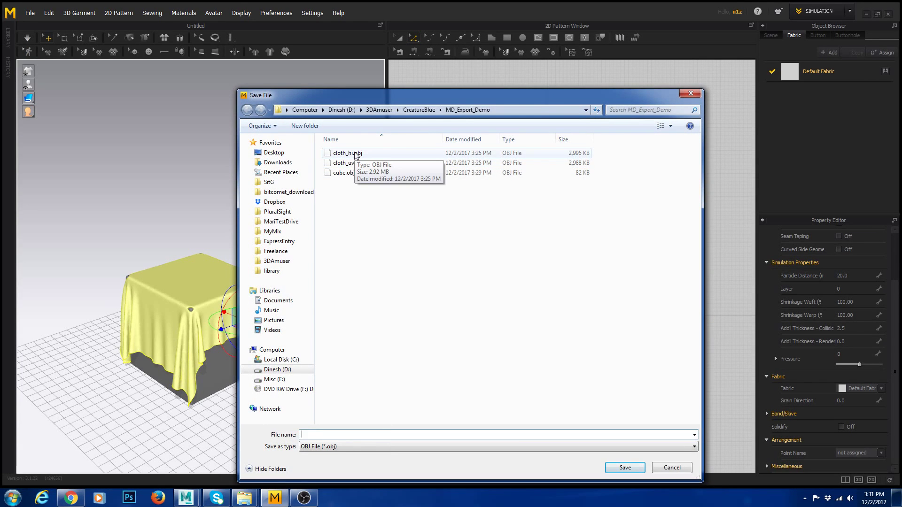
pyautogui.click(355, 154)
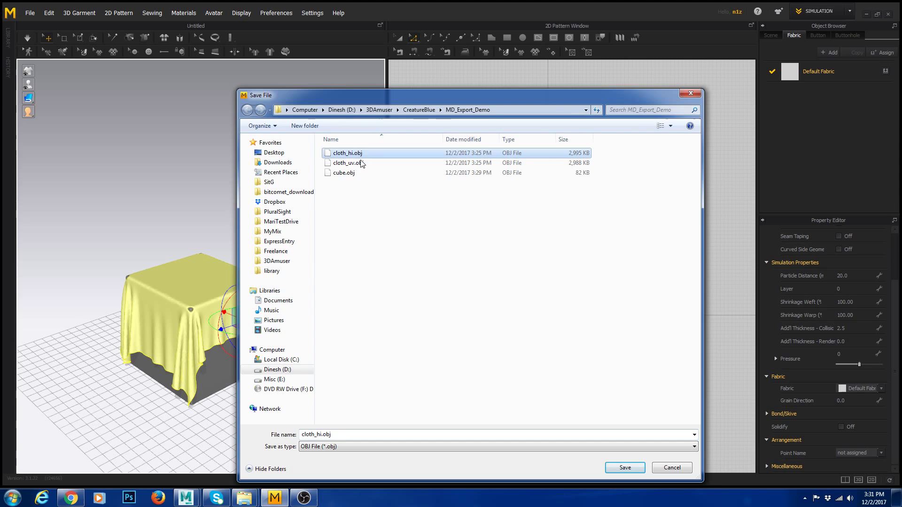
pyautogui.click(638, 470)
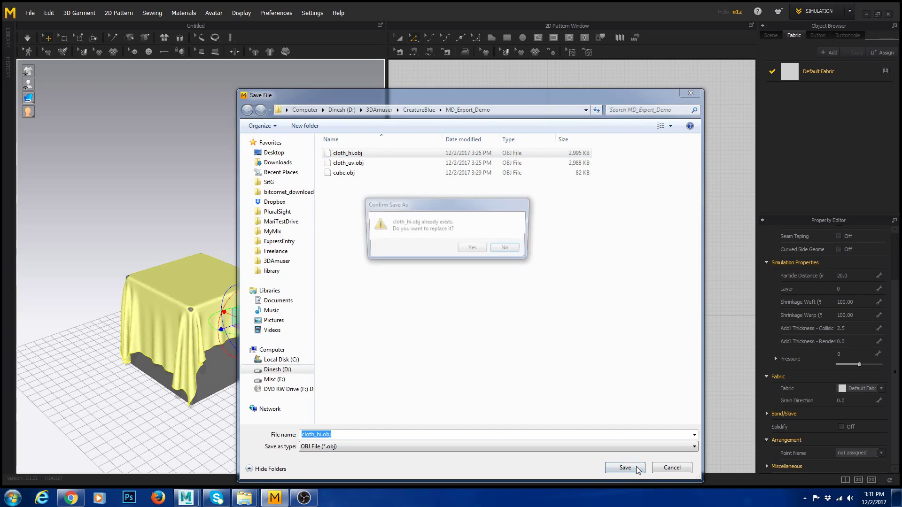
pyautogui.click(470, 249)
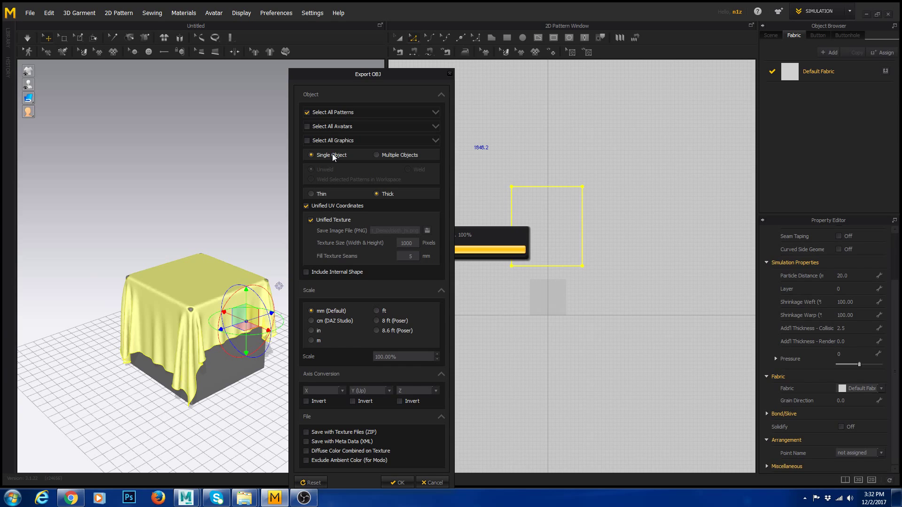
# Complete the OBJ export as a single welded, thin object with Unified UV Coordinates enabled and Unified Texture disabled.
pyautogui.click(311, 194)
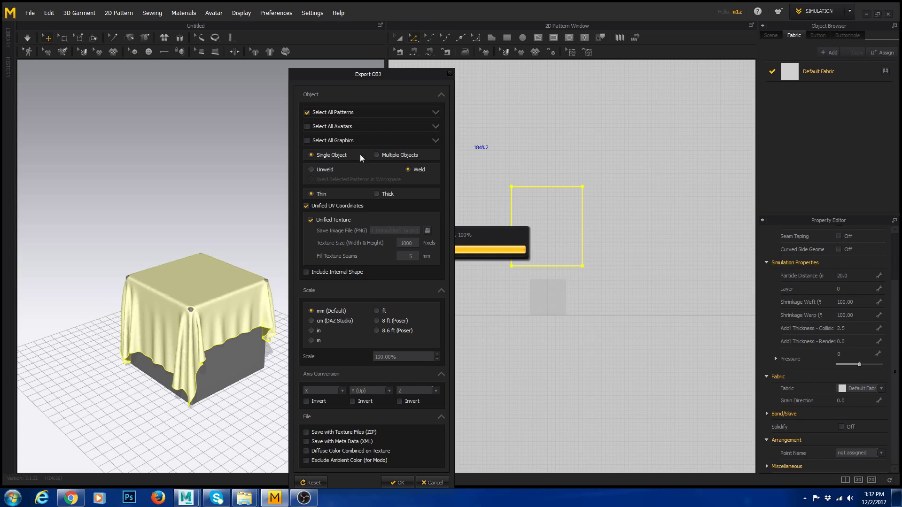
pyautogui.click(399, 155)
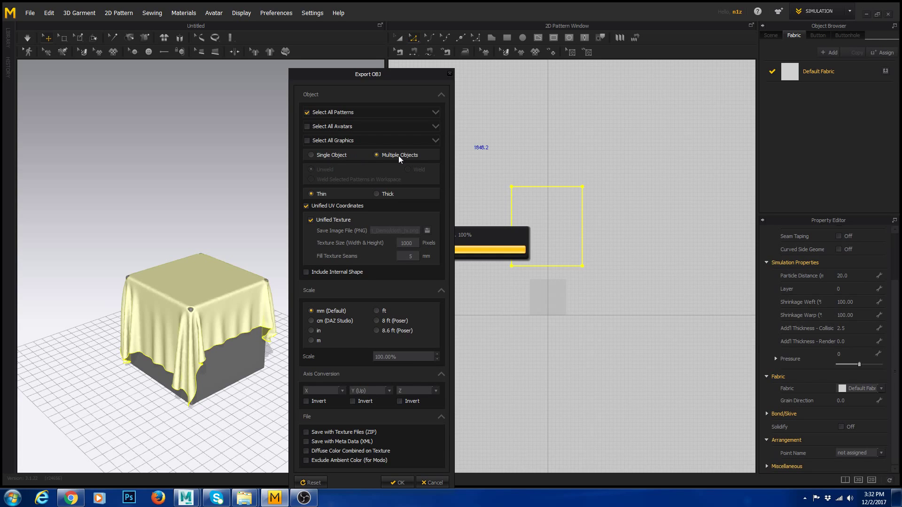
pyautogui.click(342, 154)
pyautogui.click(307, 207)
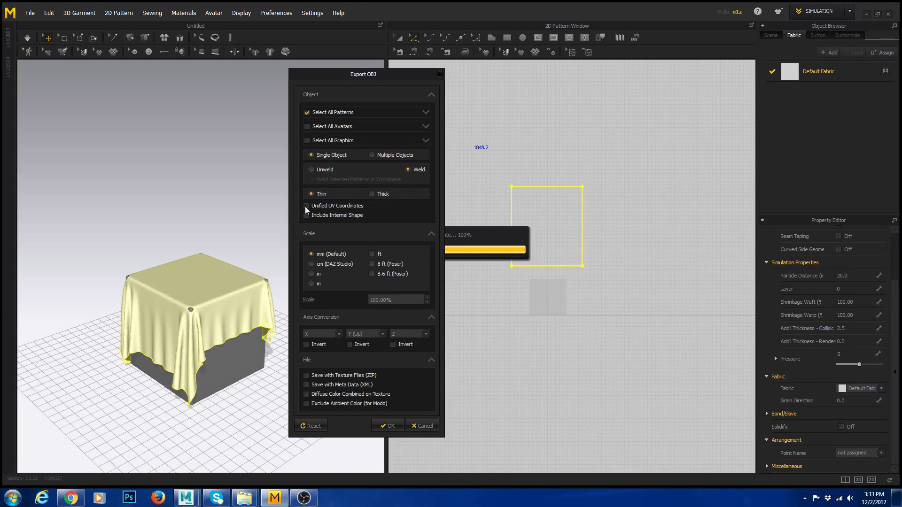
pyautogui.click(306, 206)
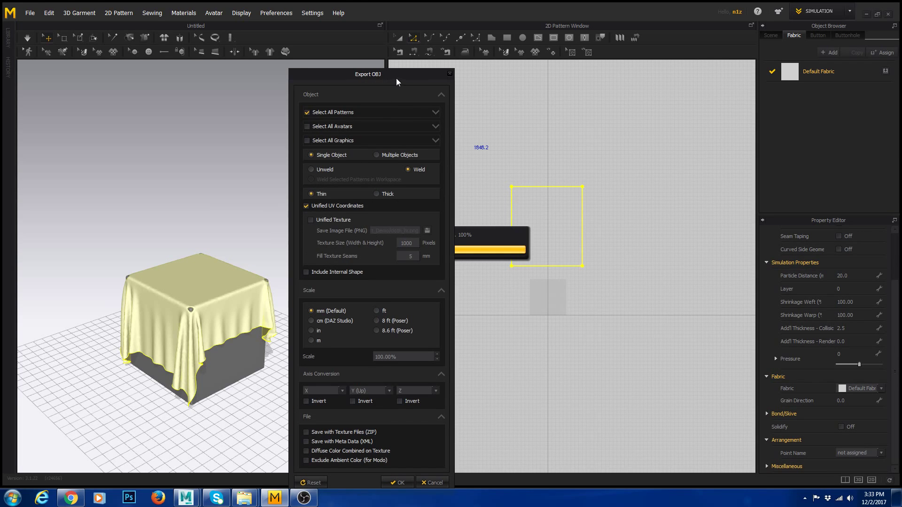
pyautogui.moveTo(396, 78); pyautogui.dragTo(348, 61)
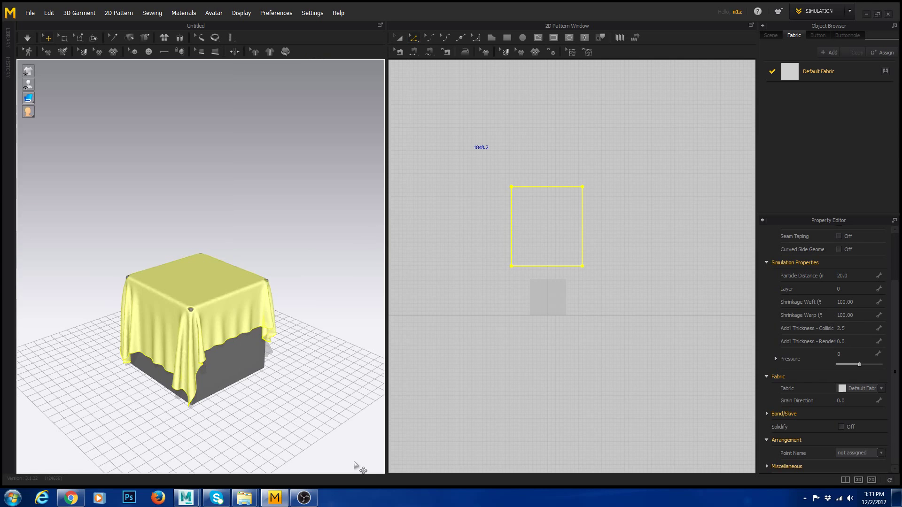
# Reset the cloth to its flat, unsimulated arrangement above the cube.
pyautogui.moveTo(280, 221); pyautogui.dragTo(303, 222, button='right')
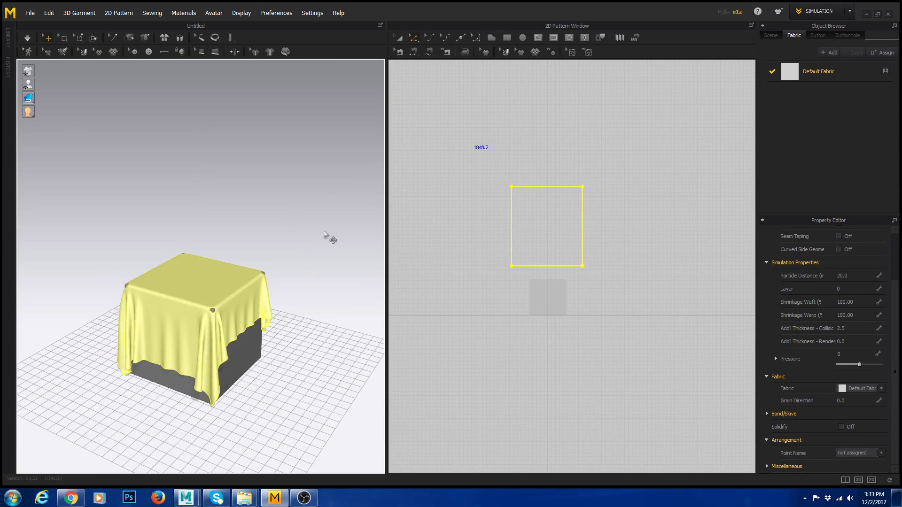
pyautogui.click(167, 39)
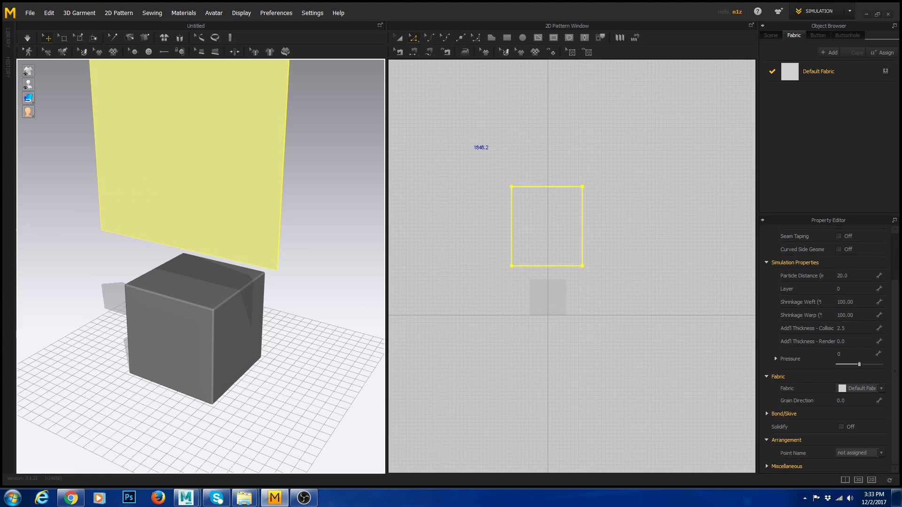
pyautogui.moveTo(104, 197); pyautogui.dragTo(228, 191, button='right')
pyautogui.moveTo(226, 165); pyautogui.dragTo(223, 249, button='middle')
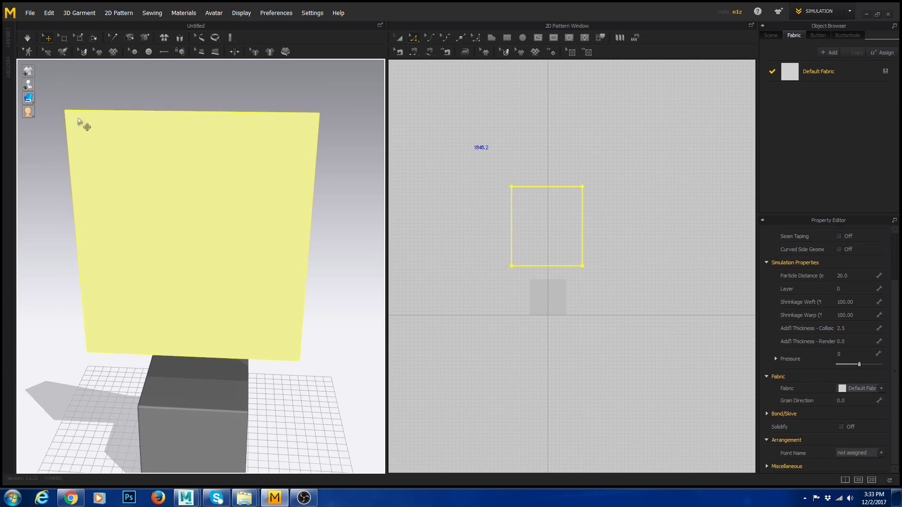
# Export the flat cloth as a selected OBJ over the existing cloth_uv.obj, as a thin single object with Unified UV Coordinates.
pyautogui.click(30, 13)
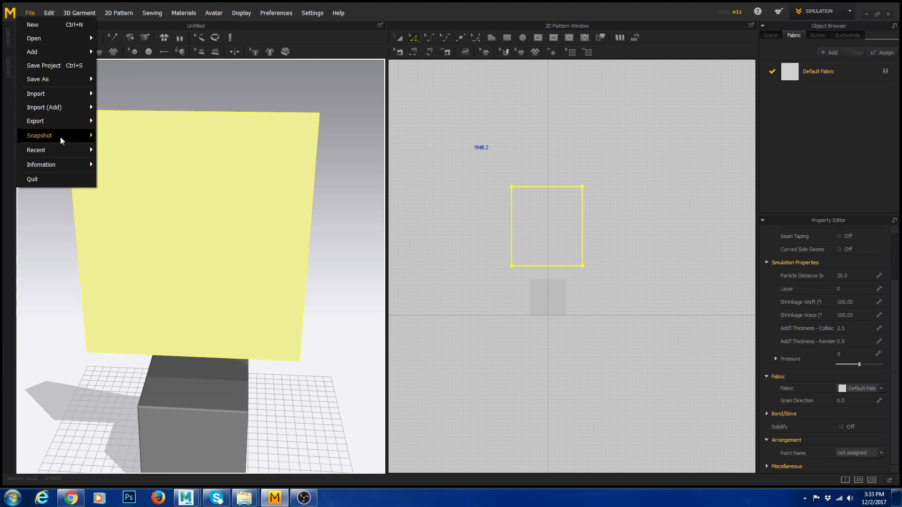
pyautogui.moveTo(66, 121)
pyautogui.click(159, 138)
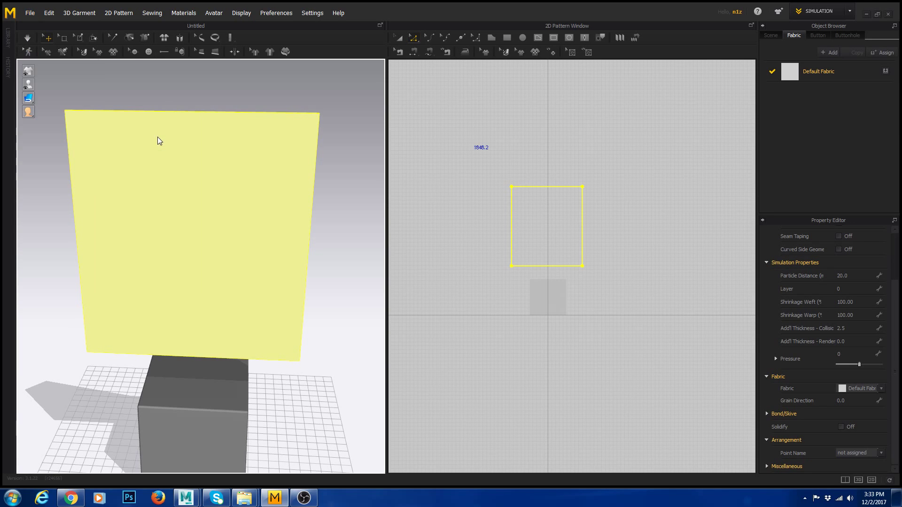
pyautogui.click(356, 165)
pyautogui.doubleClick(356, 164)
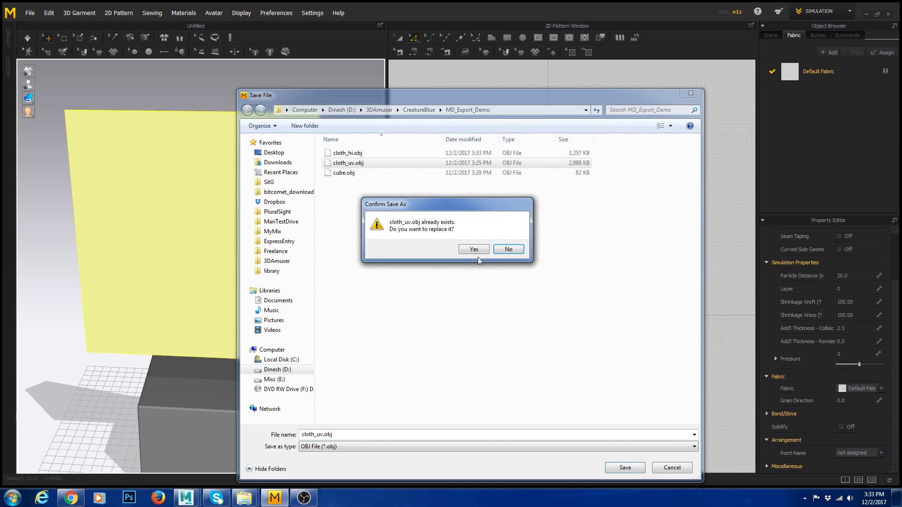
pyautogui.click(474, 250)
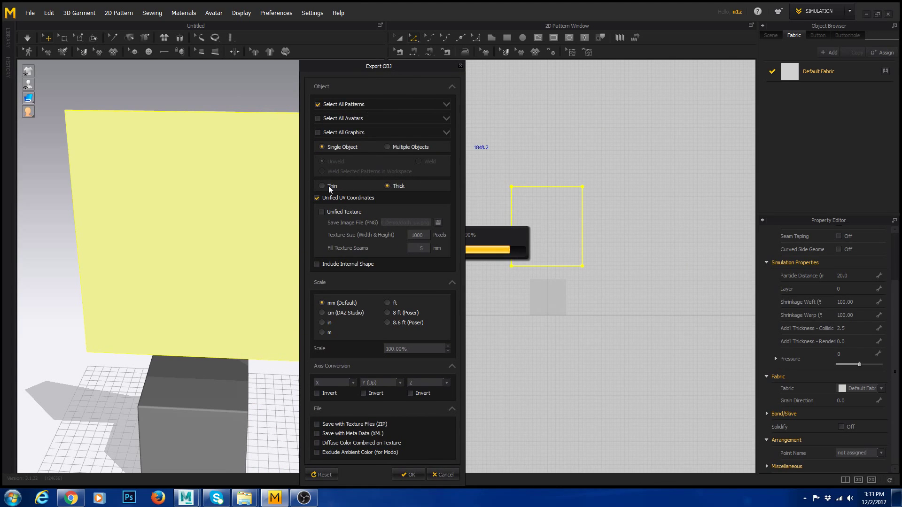
pyautogui.click(323, 186)
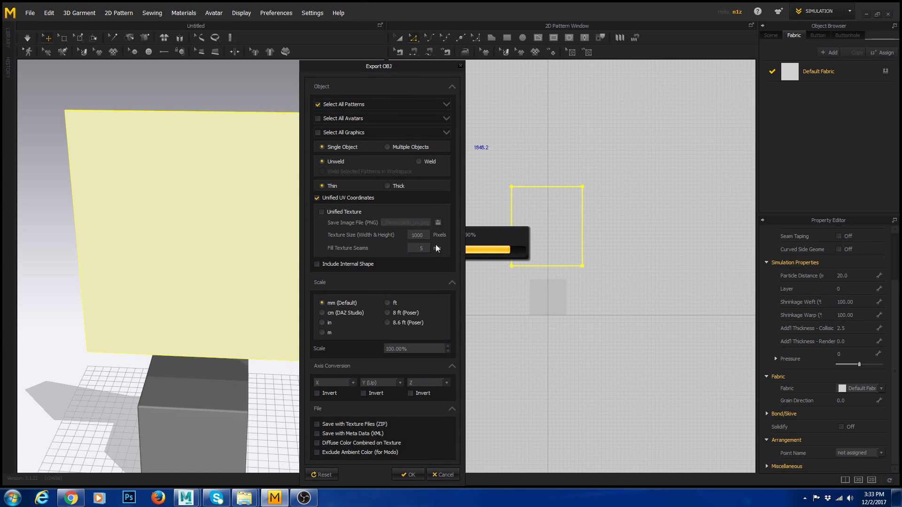
pyautogui.click(415, 476)
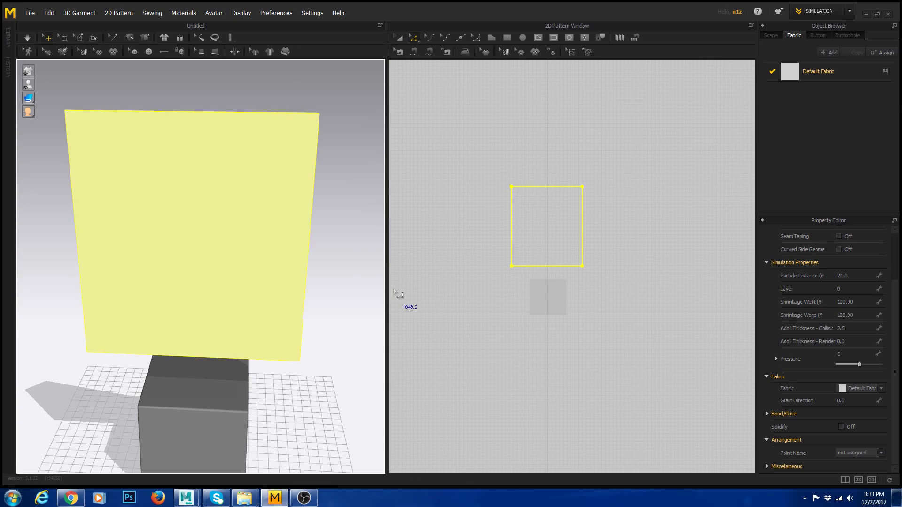
# Switch to Maya and import cloth_hi.obj and cloth_uv.obj together from the MD_Export_Demo folder into the cube scene.
pyautogui.moveTo(186, 498)
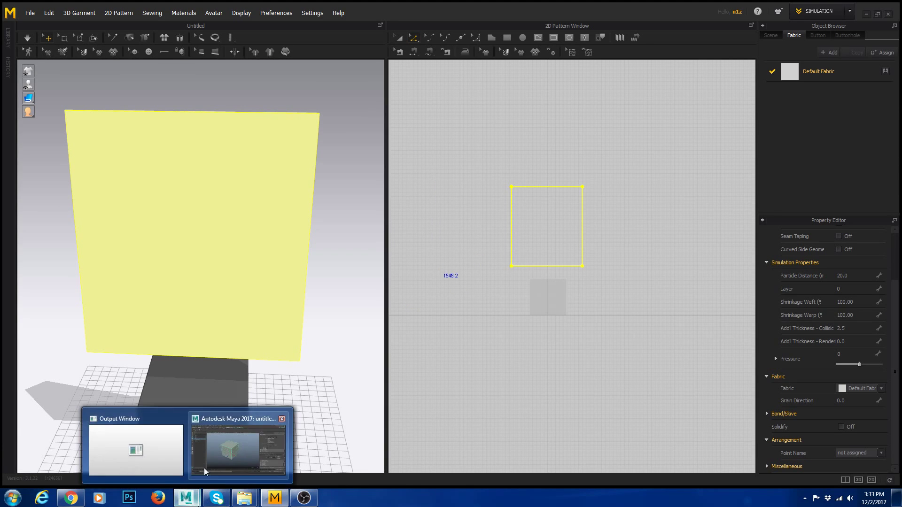
pyautogui.click(204, 468)
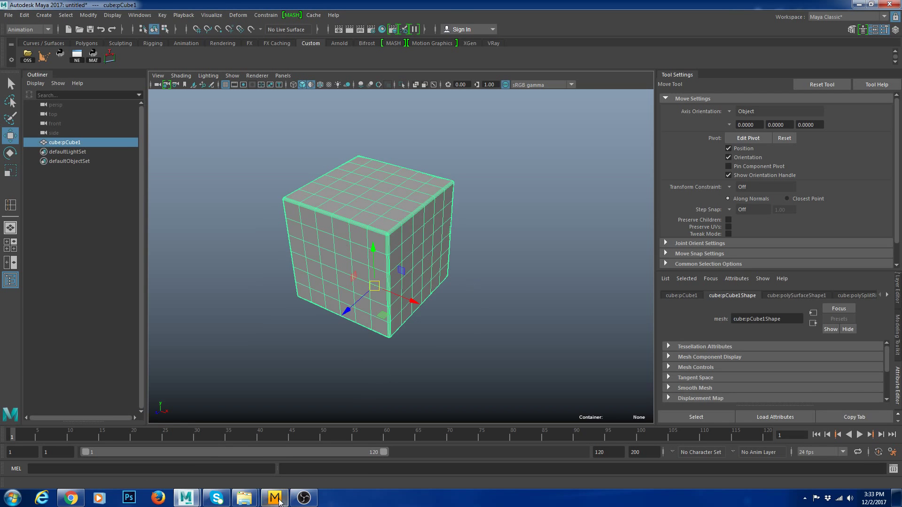
pyautogui.moveTo(244, 498)
pyautogui.click(269, 470)
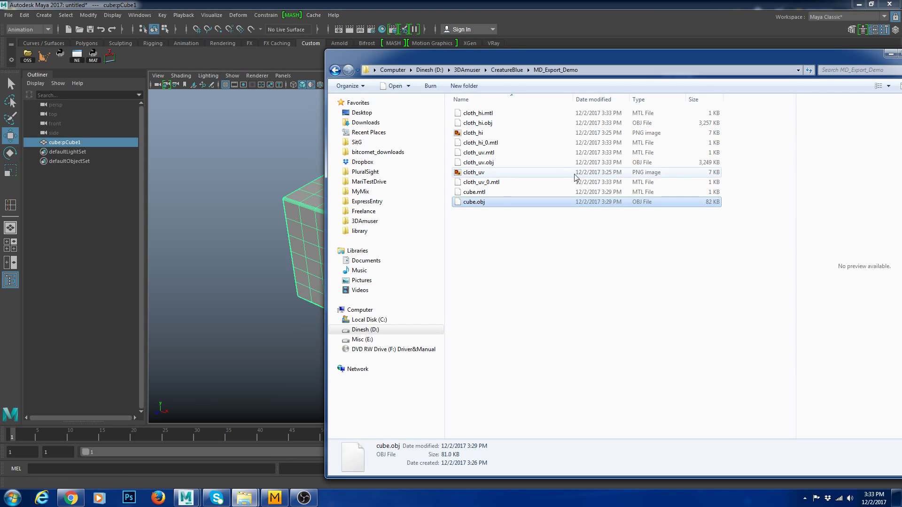
pyautogui.click(497, 123)
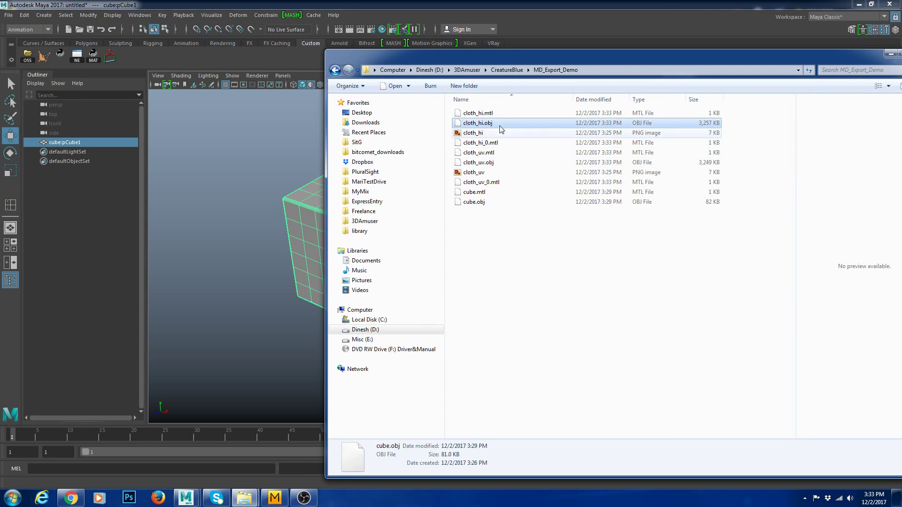
pyautogui.keyDown('ctrl'); pyautogui.click(499, 162); pyautogui.keyUp('ctrl')
pyautogui.moveTo(522, 123); pyautogui.dragTo(235, 171)
pyautogui.click(236, 171)
# Examine the imported flat cloth and draped cloth meshes around the cube, selecting each in turn.
pyautogui.scroll(-4, 246, 179)
pyautogui.keyDown('alt'); pyautogui.moveTo(398, 182); pyautogui.dragTo(382, 211, button='middle'); pyautogui.keyUp('alt')
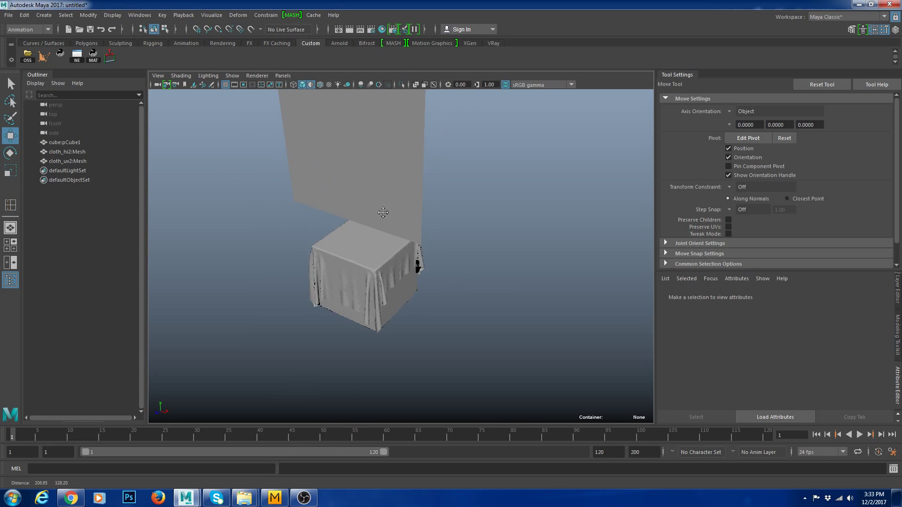
pyautogui.click(382, 210)
pyautogui.keyDown('alt'); pyautogui.moveTo(299, 238); pyautogui.dragTo(317, 204); pyautogui.keyUp('alt')
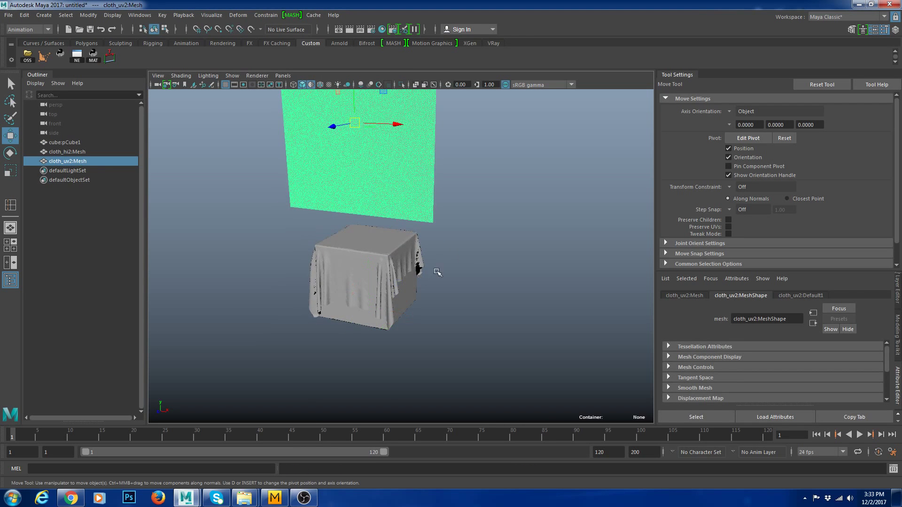
pyautogui.click(385, 282)
pyautogui.keyDown('alt'); pyautogui.moveTo(564, 269); pyautogui.dragTo(505, 278); pyautogui.keyUp('alt')
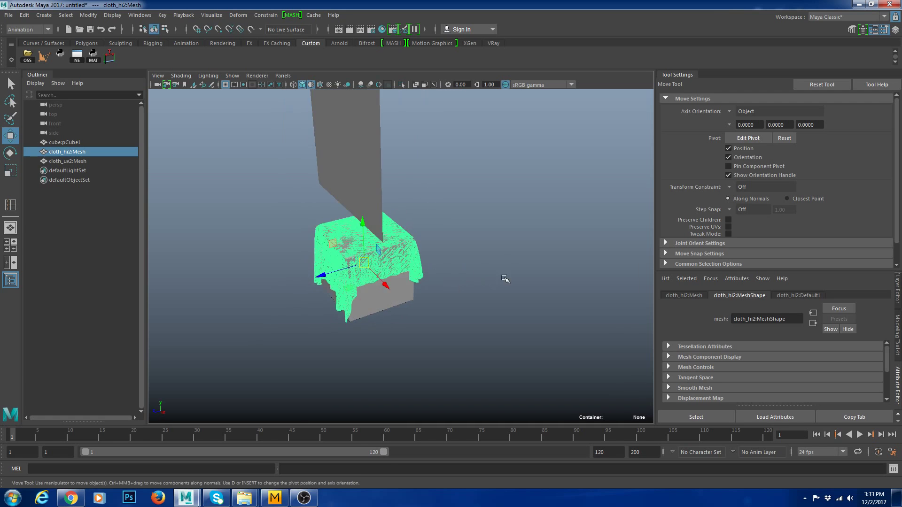
# Switch to the Modeling menu set, compare the flat and draped cloths' UV layouts in the UV Editor, and close the editor.
pyautogui.click(365, 112)
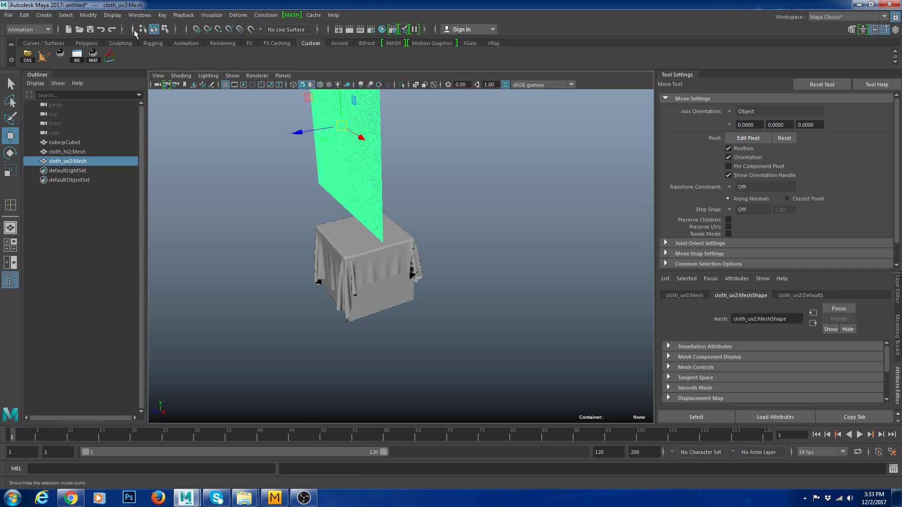
pyautogui.click(28, 29)
pyautogui.click(47, 40)
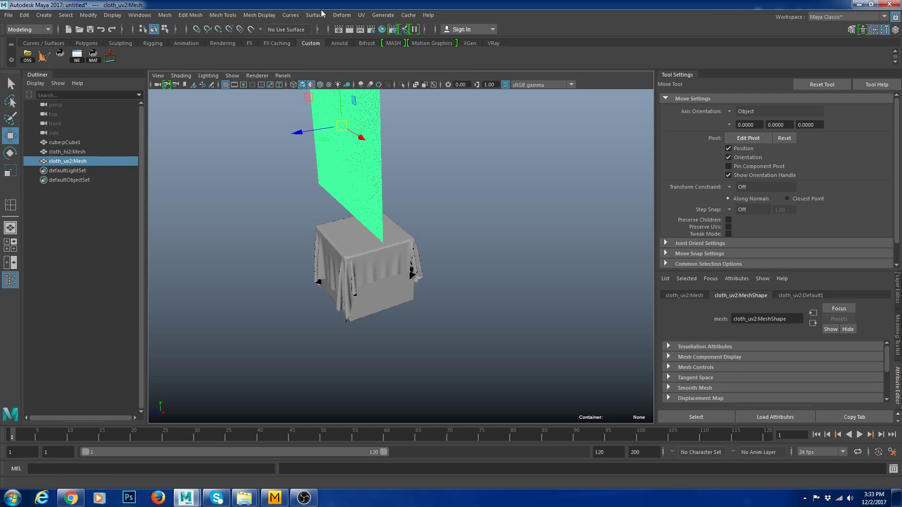
pyautogui.click(362, 15)
pyautogui.click(376, 28)
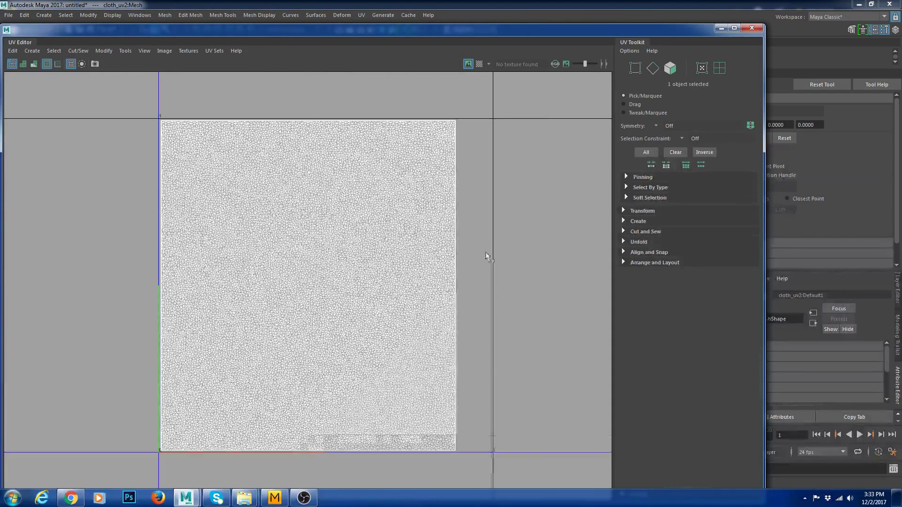
pyautogui.moveTo(594, 28); pyautogui.dragTo(598, 303)
pyautogui.click(395, 264)
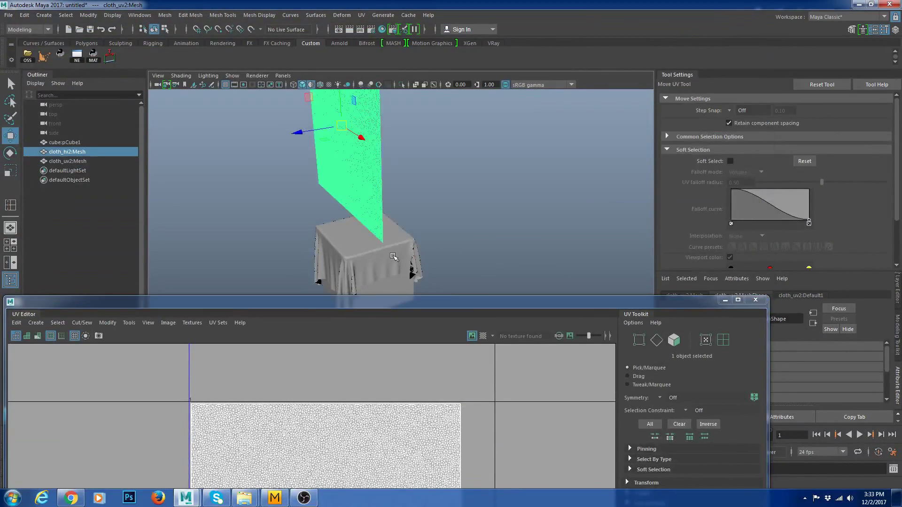
pyautogui.moveTo(465, 308); pyautogui.dragTo(470, 43)
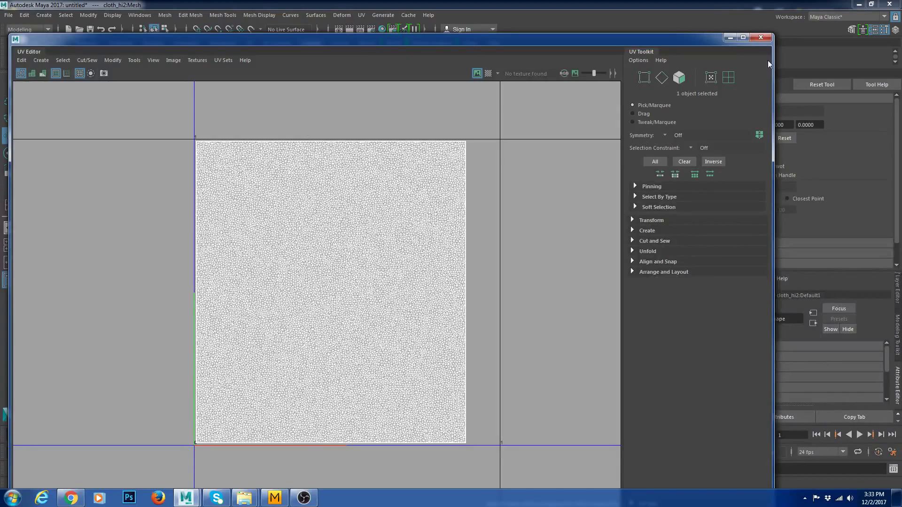
pyautogui.click(760, 37)
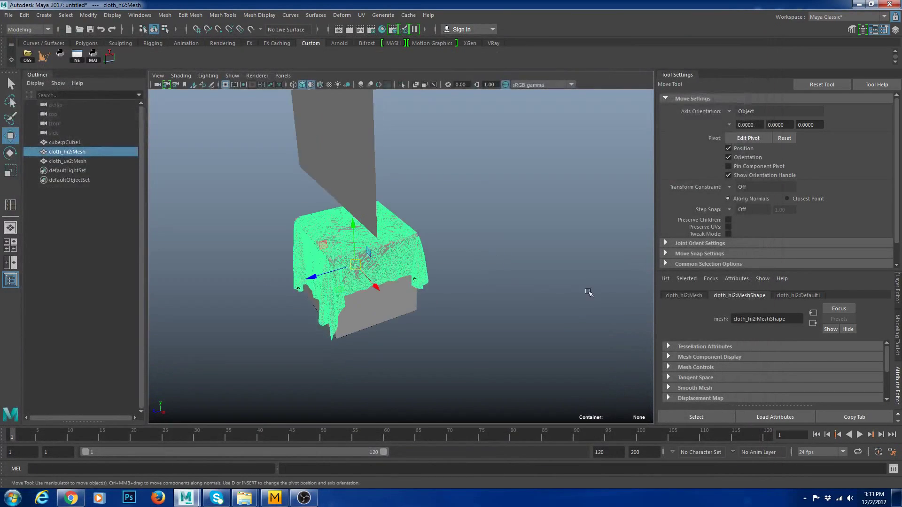
# Examine the flat cloth and the draped cloth from several angles, selecting each mesh in turn.
pyautogui.click(454, 145)
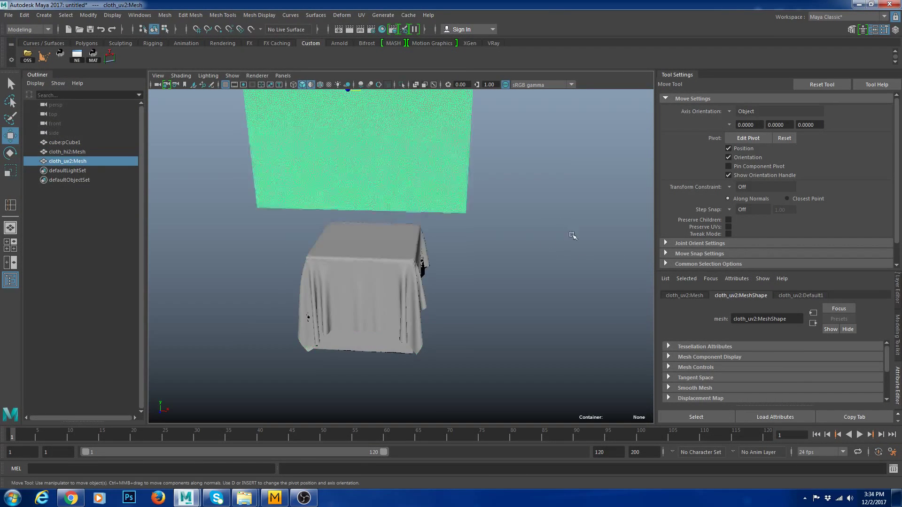
pyautogui.keyDown('alt'); pyautogui.moveTo(453, 146); pyautogui.dragTo(389, 176); pyautogui.keyUp('alt')
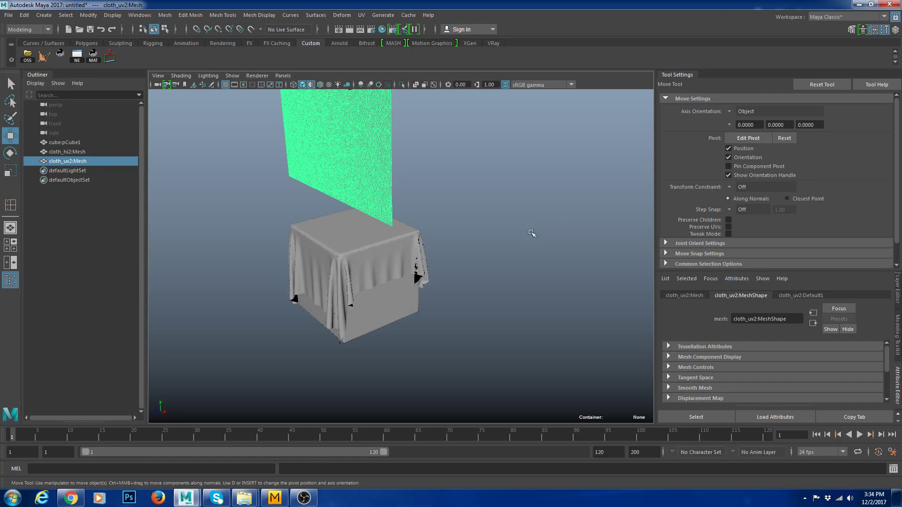
pyautogui.keyDown('alt'); pyautogui.moveTo(531, 233); pyautogui.dragTo(514, 285); pyautogui.keyUp('alt')
pyautogui.keyDown('alt'); pyautogui.moveTo(458, 189); pyautogui.dragTo(532, 240); pyautogui.keyUp('alt')
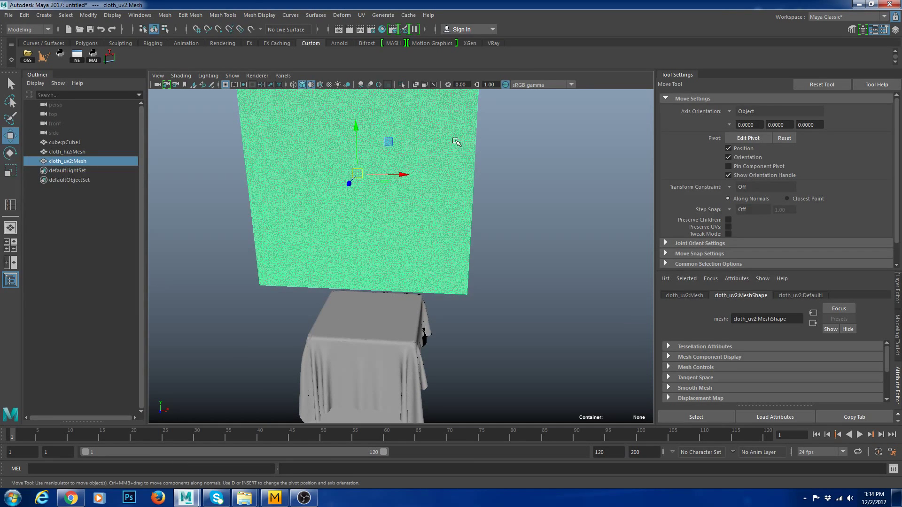
pyautogui.keyDown('alt'); pyautogui.moveTo(501, 143); pyautogui.dragTo(496, 200); pyautogui.keyUp('alt')
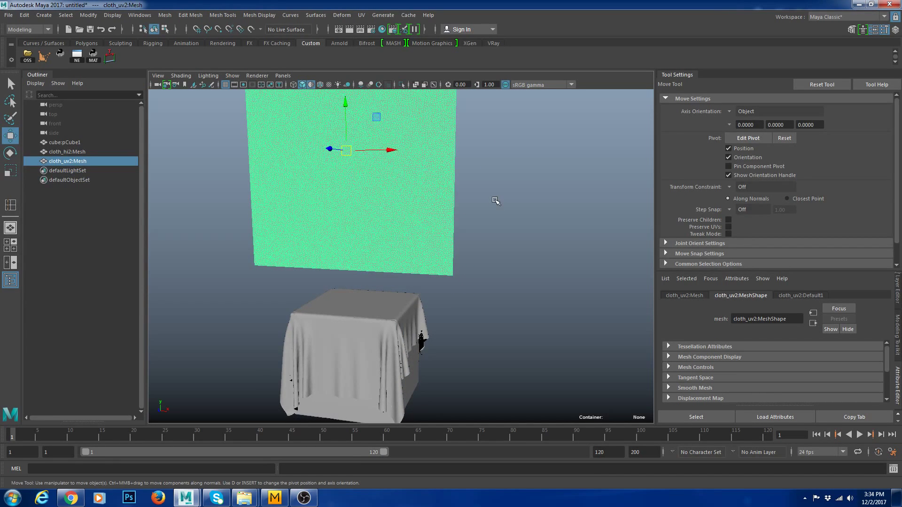
pyautogui.keyDown('alt'); pyautogui.moveTo(490, 283); pyautogui.dragTo(467, 185); pyautogui.keyUp('alt')
pyautogui.click(504, 240)
pyautogui.keyDown('alt'); pyautogui.moveTo(513, 246); pyautogui.dragTo(472, 263); pyautogui.keyUp('alt')
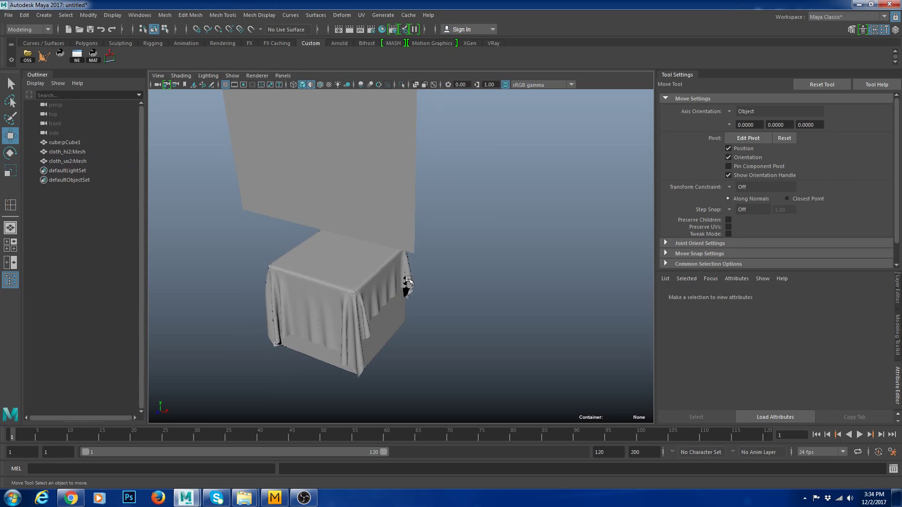
pyautogui.click(407, 195)
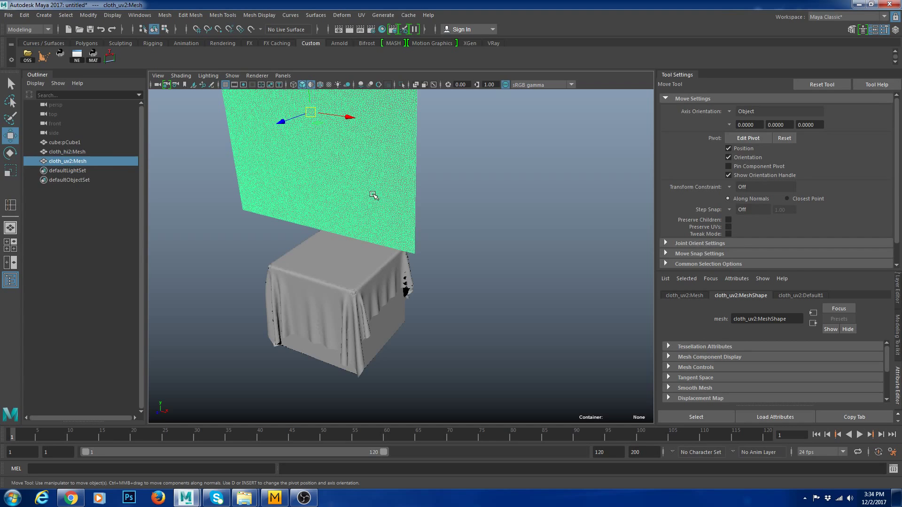
pyautogui.click(415, 281)
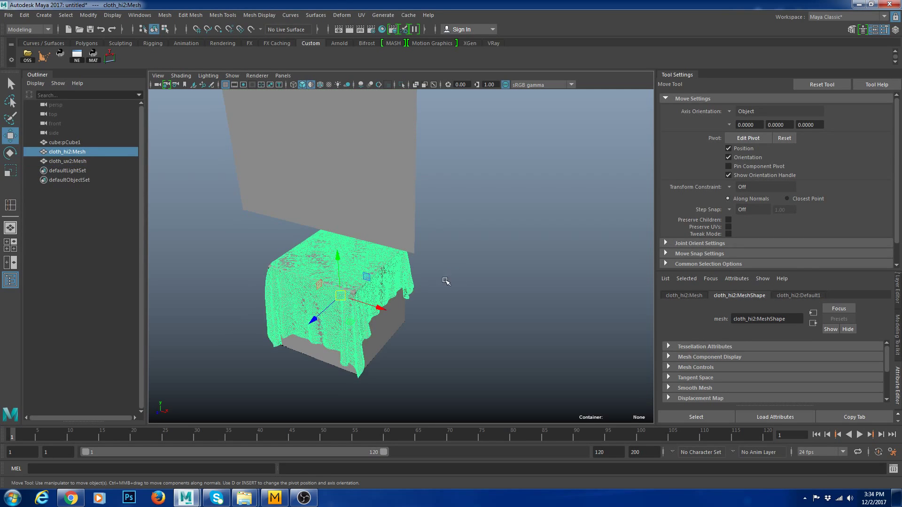
pyautogui.click(405, 190)
pyautogui.click(478, 272)
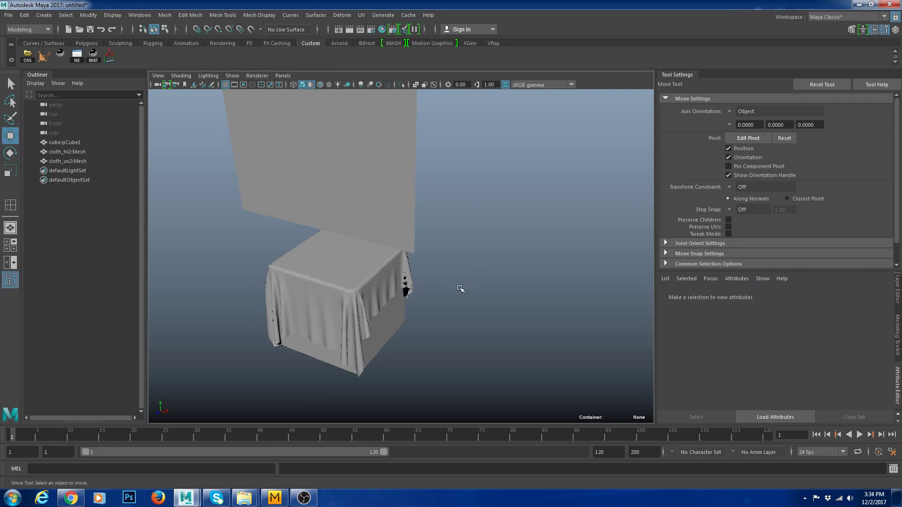
# Create a blend shape in the Animation menu set, with the draped cloth selected first and the flat cloth last.
pyautogui.click(415, 282)
pyautogui.keyDown('shift'); pyautogui.click(410, 238); pyautogui.keyUp('shift')
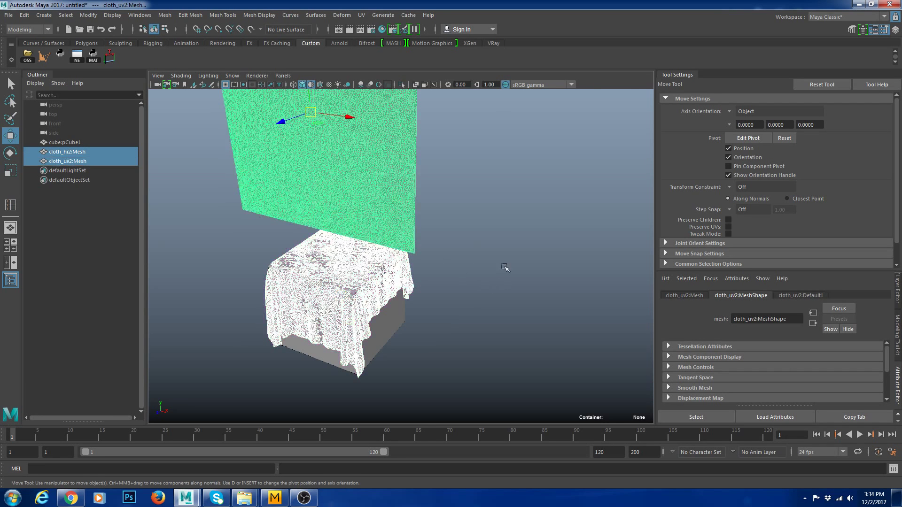
pyautogui.keyDown('alt'); pyautogui.moveTo(504, 266); pyautogui.dragTo(536, 242); pyautogui.keyUp('alt')
pyautogui.click(30, 32)
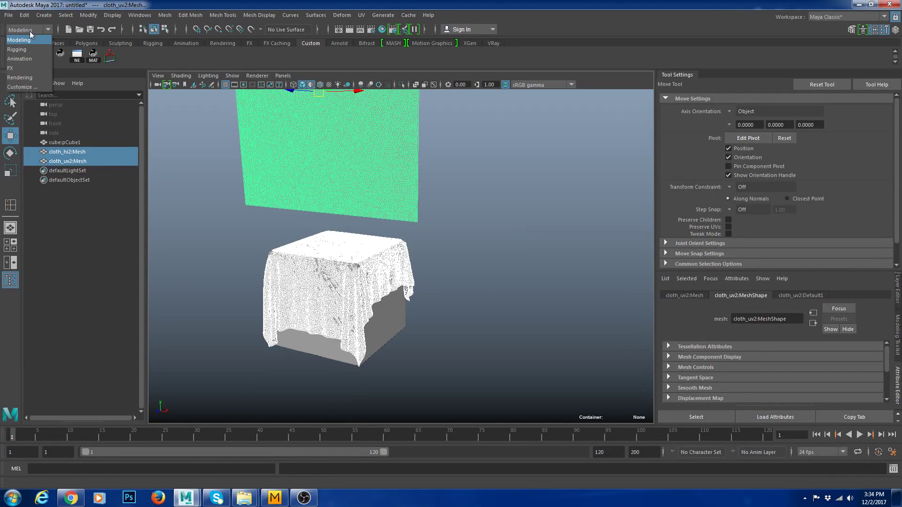
pyautogui.click(29, 49)
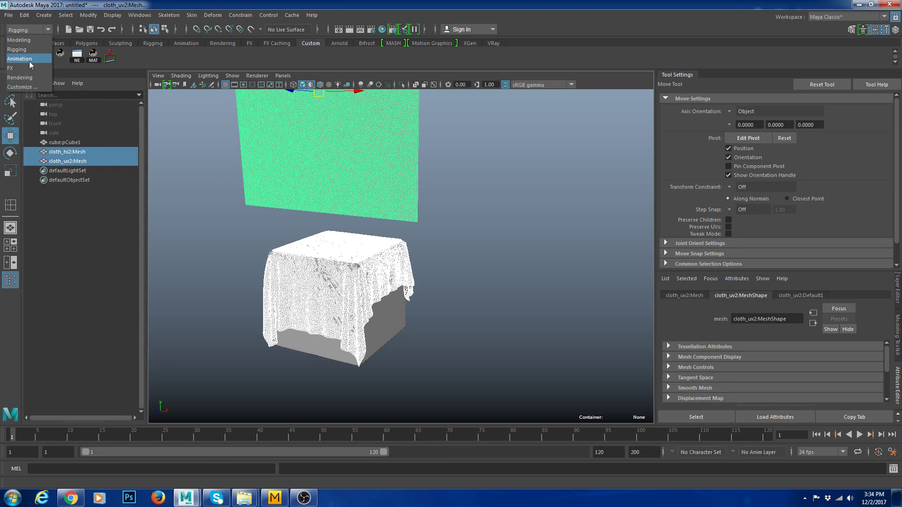
pyautogui.click(57, 58)
pyautogui.click(468, 167)
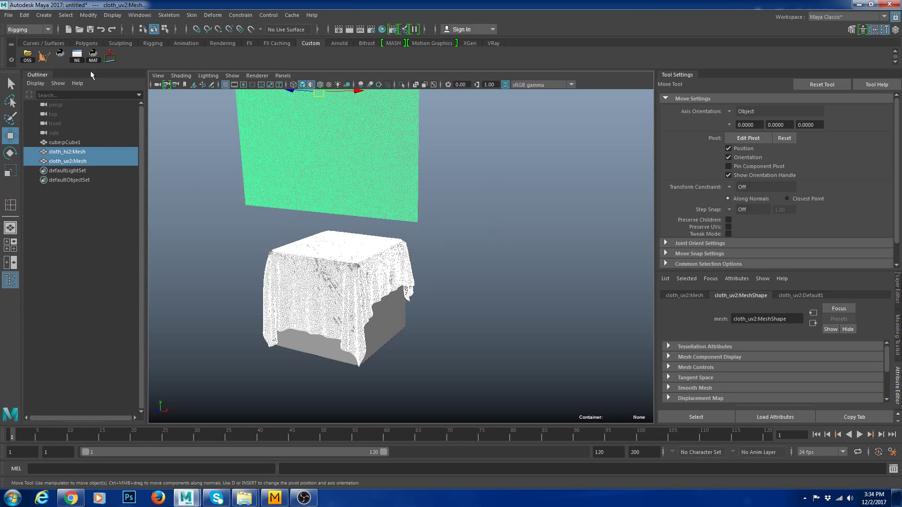
pyautogui.click(30, 29)
pyautogui.click(29, 59)
pyautogui.click(246, 16)
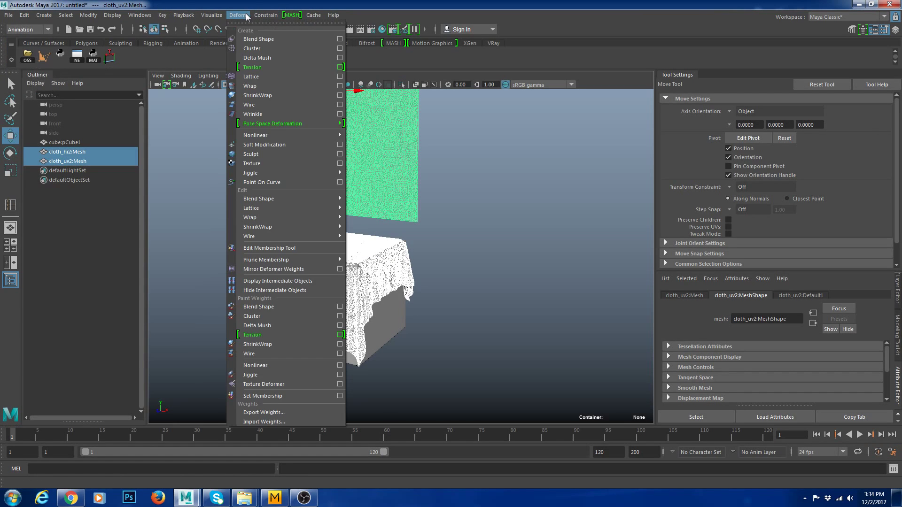
pyautogui.click(260, 39)
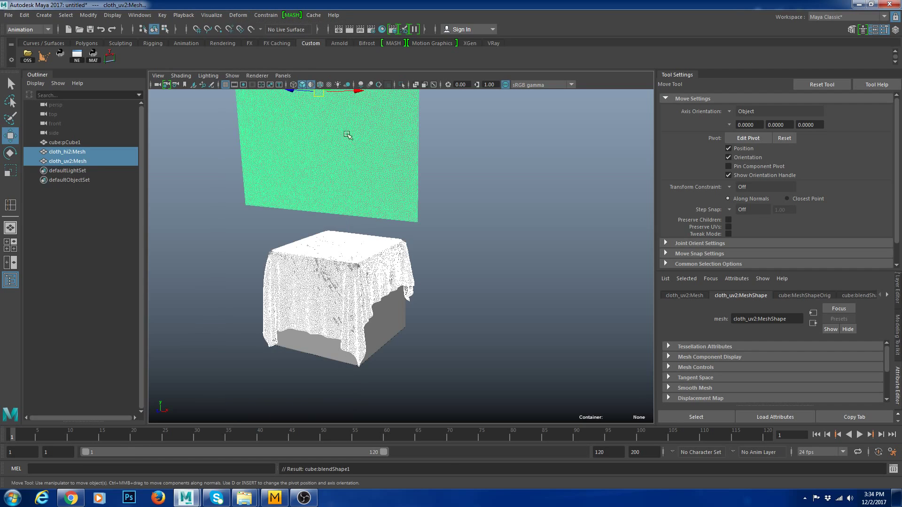
# Set the blend shape's Mesh weight to 1 so the flat cloth takes the draped form.
pyautogui.moveTo(495, 196); pyautogui.dragTo(472, 193, button='right')
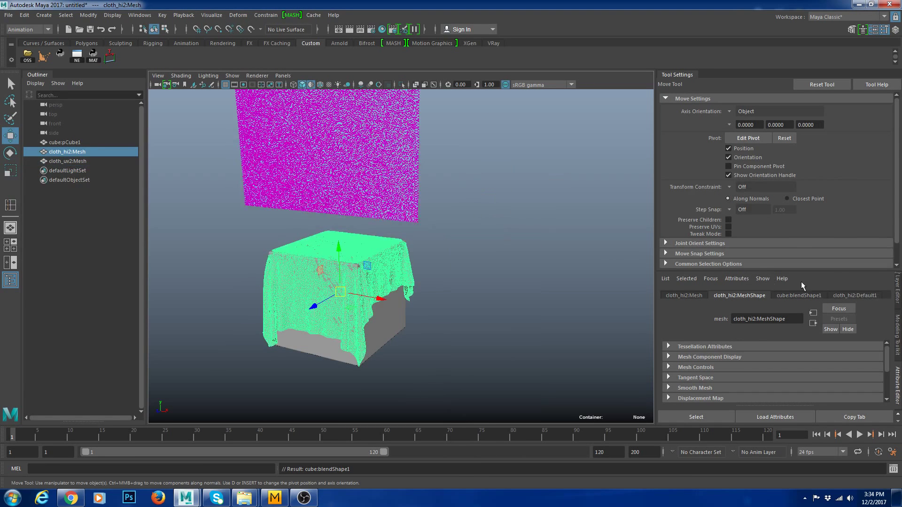
pyautogui.hotkey('ctrl', 'z')
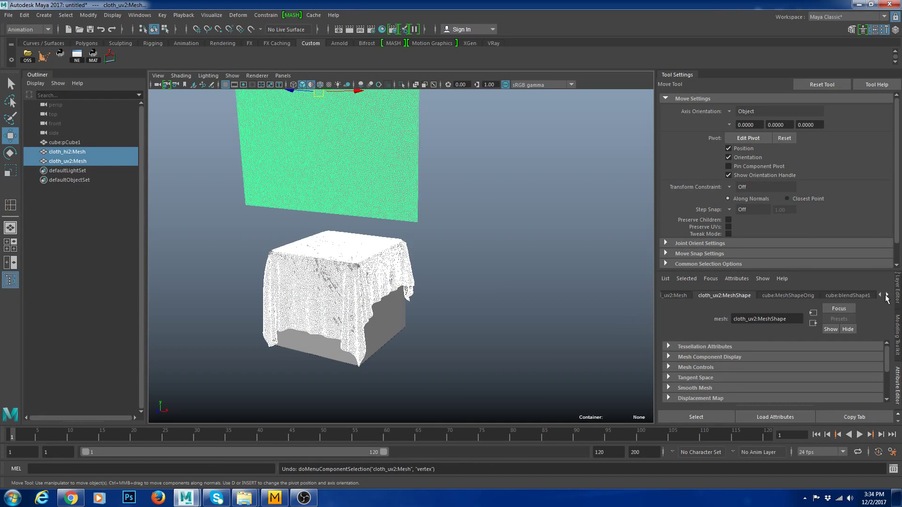
pyautogui.click(822, 296)
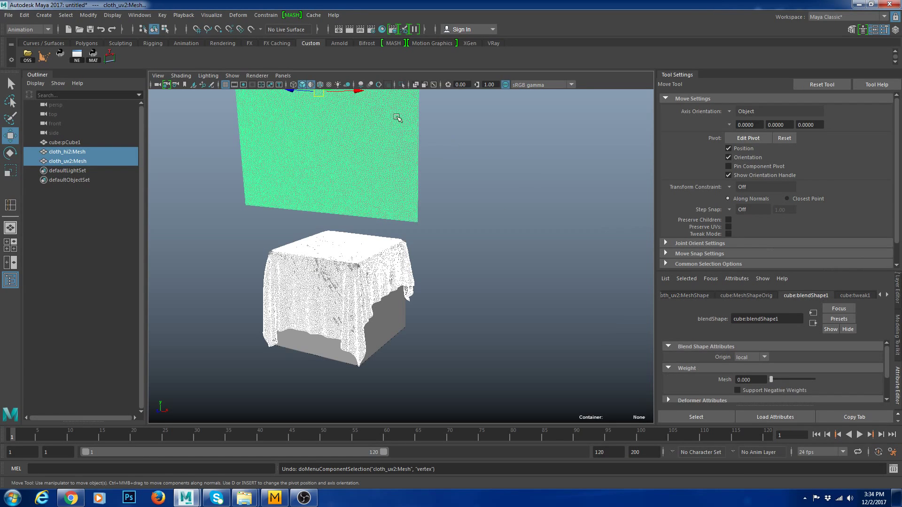
pyautogui.moveTo(773, 382); pyautogui.dragTo(822, 386)
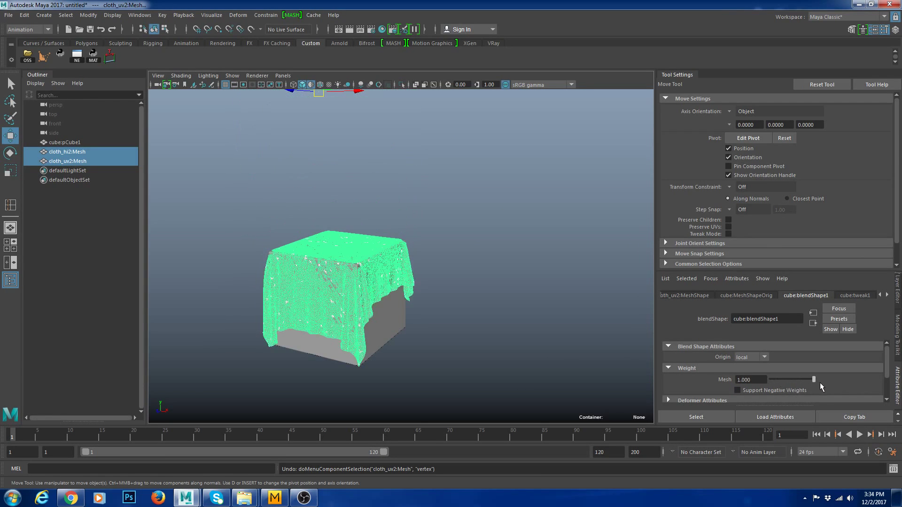
pyautogui.click(542, 244)
# Hide the cube and the original draped cloth, cloth_hi2:Mesh.
pyautogui.moveTo(376, 240); pyautogui.dragTo(424, 231, button='right')
pyautogui.click(117, 142)
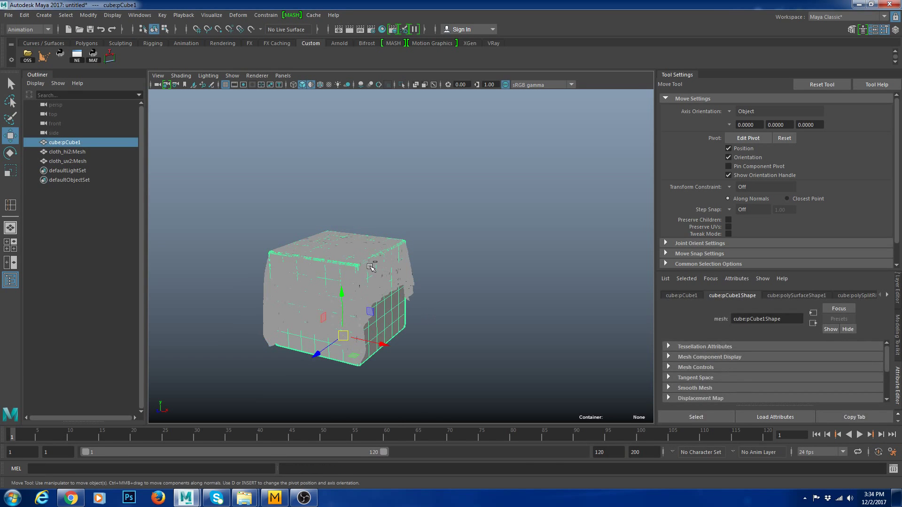
pyautogui.hotkey('ctrl', 'h')
pyautogui.click(84, 153)
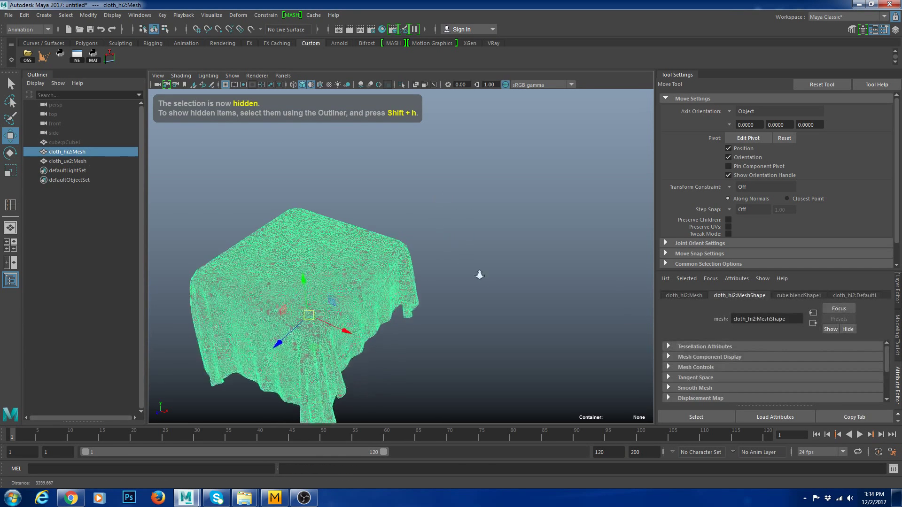
pyautogui.hotkey('ctrl', 'h')
# Examine the folds, edges and underside of the blended cloth_uv2:Mesh, both selected and unselected.
pyautogui.click(408, 263)
pyautogui.keyDown('alt'); pyautogui.moveTo(453, 270); pyautogui.dragTo(485, 241); pyautogui.keyUp('alt')
pyautogui.keyDown('alt'); pyautogui.moveTo(376, 157); pyautogui.dragTo(410, 113, button='middle'); pyautogui.keyUp('alt')
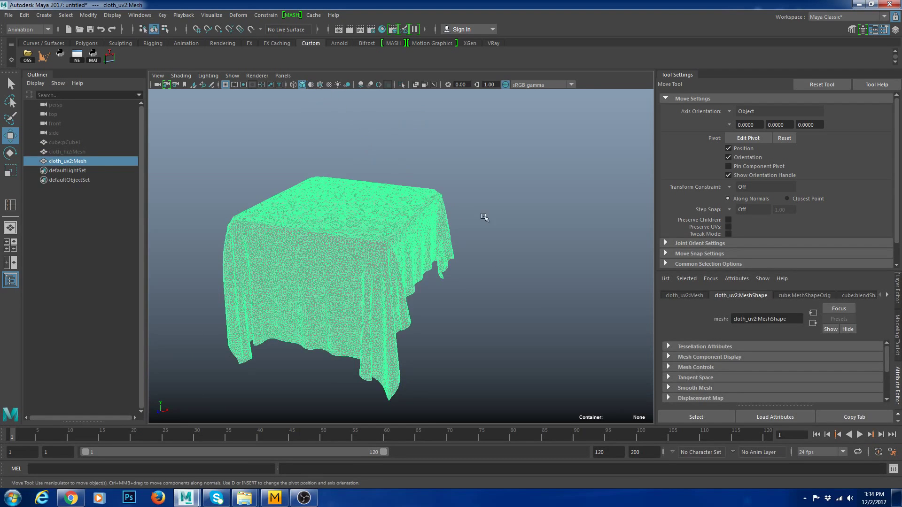
pyautogui.click(502, 298)
pyautogui.click(409, 192)
pyautogui.moveTo(404, 191); pyautogui.dragTo(459, 429, button='right')
pyautogui.click(390, 310)
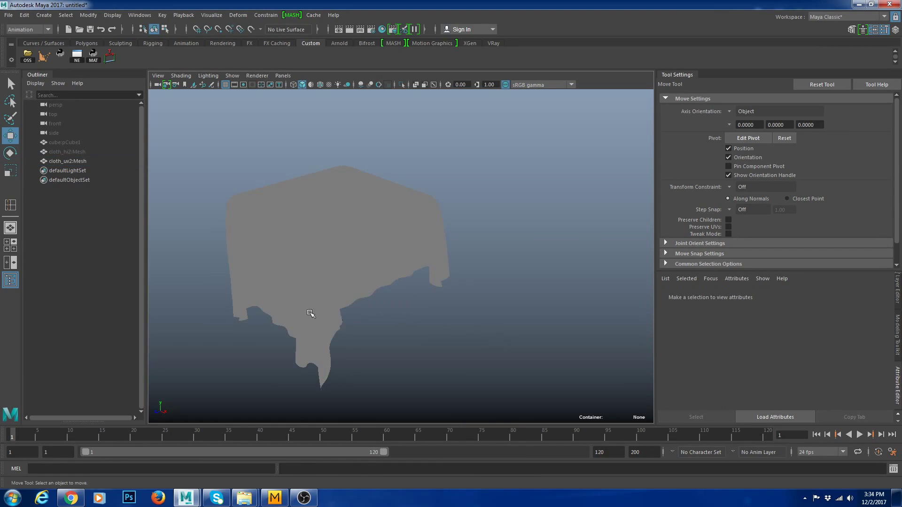
pyautogui.keyDown('alt'); pyautogui.moveTo(310, 313); pyautogui.dragTo(385, 316, button='right'); pyautogui.keyUp('alt')
pyautogui.click(354, 304)
pyautogui.keyDown('alt'); pyautogui.moveTo(354, 304); pyautogui.dragTo(399, 283); pyautogui.keyUp('alt')
pyautogui.click(458, 335)
pyautogui.keyDown('alt'); pyautogui.moveTo(459, 335); pyautogui.dragTo(475, 317); pyautogui.keyUp('alt')
pyautogui.click(444, 269)
pyautogui.keyDown('alt'); pyautogui.moveTo(502, 258); pyautogui.dragTo(522, 262); pyautogui.keyUp('alt')
pyautogui.keyDown('alt'); pyautogui.moveTo(521, 262); pyautogui.dragTo(477, 247, button='right'); pyautogui.keyUp('alt')
pyautogui.keyDown('alt'); pyautogui.moveTo(477, 247); pyautogui.dragTo(476, 236); pyautogui.keyUp('alt')
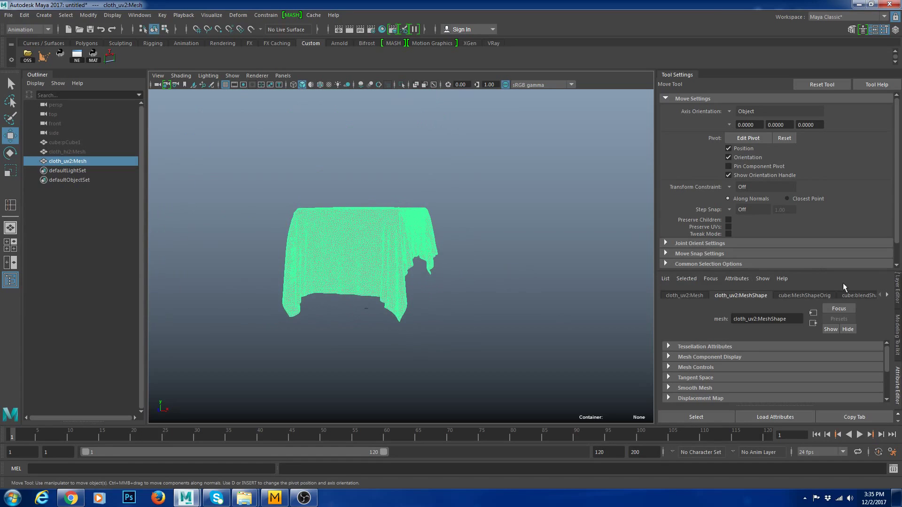
# Set the blend shape's Mesh weight to 0 to flatten cloth_uv2:Mesh, and inspect the flat sheet.
pyautogui.click(852, 296)
pyautogui.moveTo(816, 377); pyautogui.dragTo(768, 378)
pyautogui.click(544, 226)
pyautogui.keyDown('alt'); pyautogui.moveTo(387, 148); pyautogui.dragTo(393, 260, button='middle'); pyautogui.keyUp('alt')
pyautogui.click(422, 242)
pyautogui.keyDown('alt'); pyautogui.moveTo(424, 243); pyautogui.dragTo(390, 180); pyautogui.keyUp('alt')
pyautogui.moveTo(390, 180); pyautogui.dragTo(451, 403, button='right')
pyautogui.moveTo(504, 308)
pyautogui.keyDown('alt'); pyautogui.mouseDown()
pyautogui.moveTo(489, 281)
pyautogui.moveTo(501, 319)
pyautogui.moveTo(377, 296)
pyautogui.moveTo(556, 321)
pyautogui.mouseUp(); pyautogui.keyUp('alt')
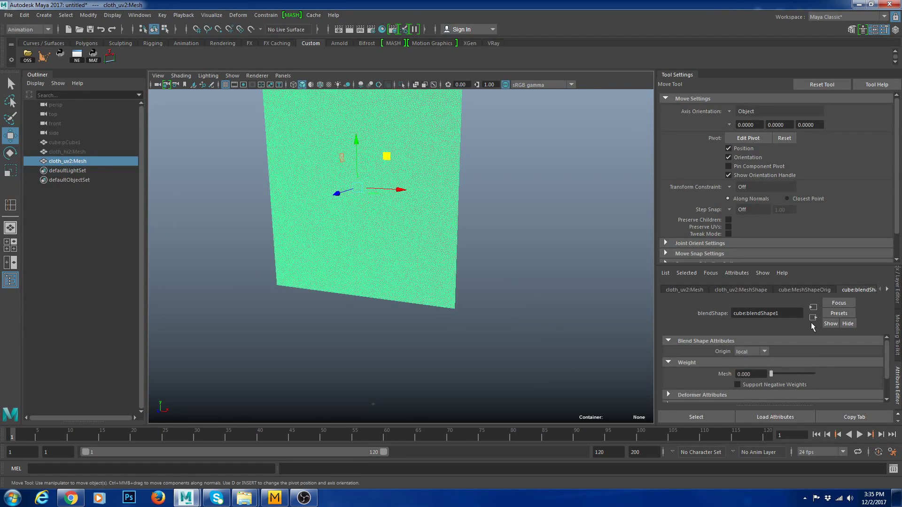
# Set the blend shape's Mesh weight to 1, inspect the draped cloth, and return the weight to 0.
pyautogui.moveTo(771, 374); pyautogui.dragTo(814, 373)
pyautogui.click(560, 363)
pyautogui.keyDown('alt'); pyautogui.moveTo(559, 362); pyautogui.dragTo(495, 302); pyautogui.keyUp('alt')
pyautogui.click(409, 262)
pyautogui.keyDown('alt'); pyautogui.moveTo(495, 302); pyautogui.dragTo(517, 310, button='right'); pyautogui.keyUp('alt')
pyautogui.keyDown('alt'); pyautogui.moveTo(517, 310); pyautogui.dragTo(427, 205); pyautogui.keyUp('alt')
pyautogui.moveTo(814, 373); pyautogui.dragTo(771, 374)
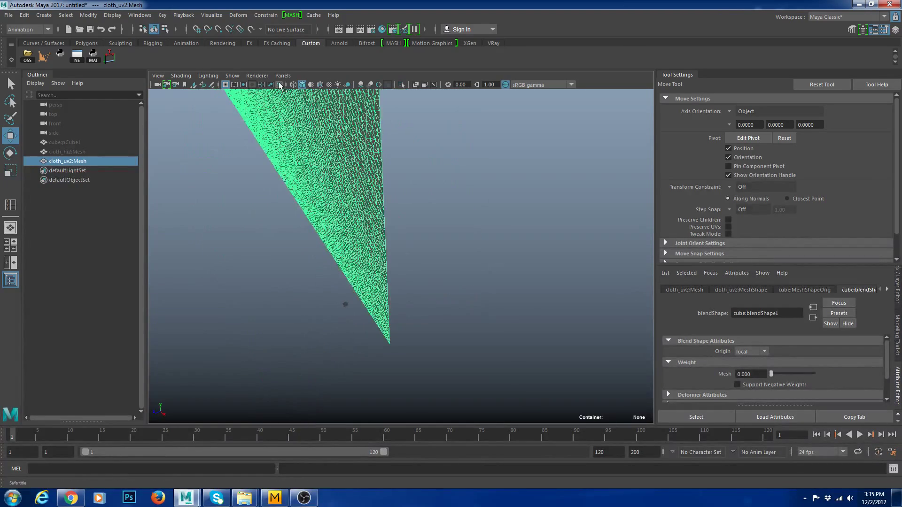
# Switch the viewport to the legacy renderer and deselect the flat cloth to check its shading.
pyautogui.click(257, 75)
pyautogui.click(270, 102)
pyautogui.click(545, 240)
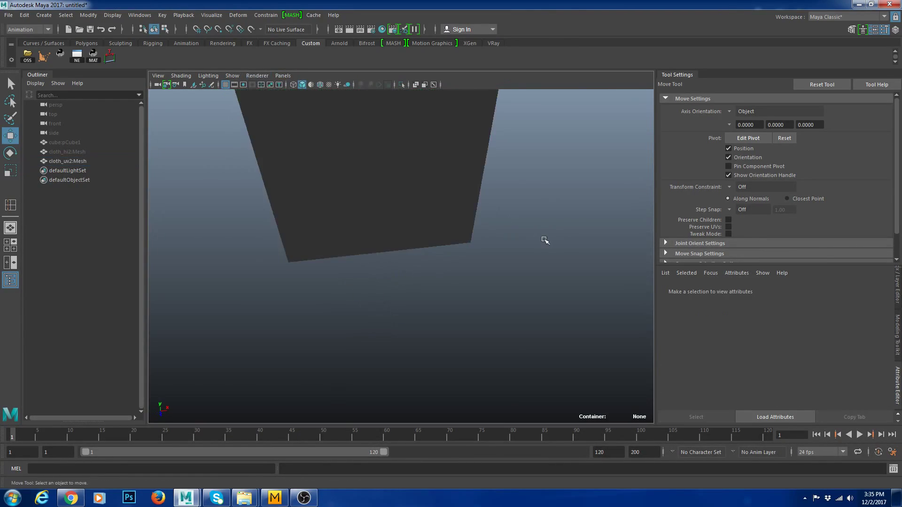
pyautogui.keyDown('alt'); pyautogui.moveTo(545, 240); pyautogui.dragTo(511, 294); pyautogui.keyUp('alt')
pyautogui.scroll(4, 512, 294)
# Make the flat cloth, cloth_uv2:Mesh, a live surface.
pyautogui.click(448, 242)
pyautogui.scroll(-5, 459, 232)
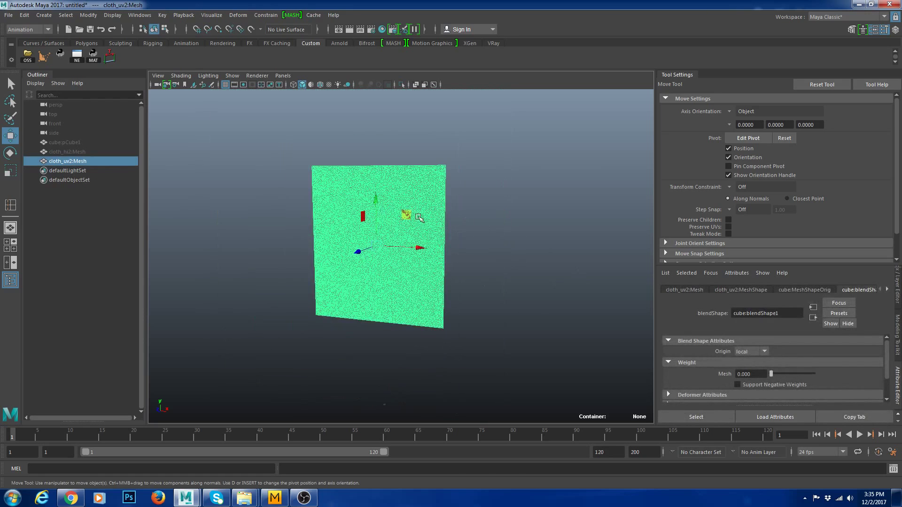
pyautogui.keyDown('alt'); pyautogui.moveTo(565, 272); pyautogui.dragTo(579, 270); pyautogui.keyUp('alt')
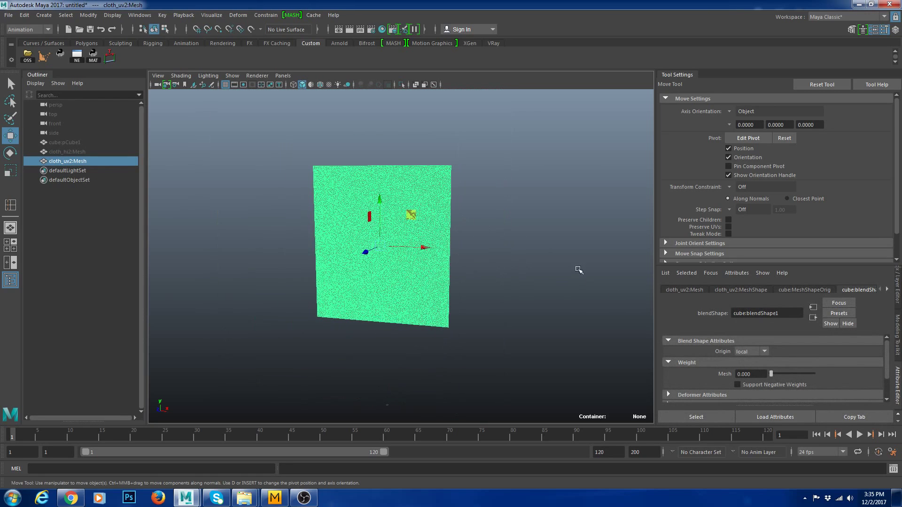
pyautogui.click(251, 30)
# Create a four-sided polygon over the live flat cloth with a vertex at each corner, redoing the misplaced fourth vertex.
pyautogui.click(47, 59)
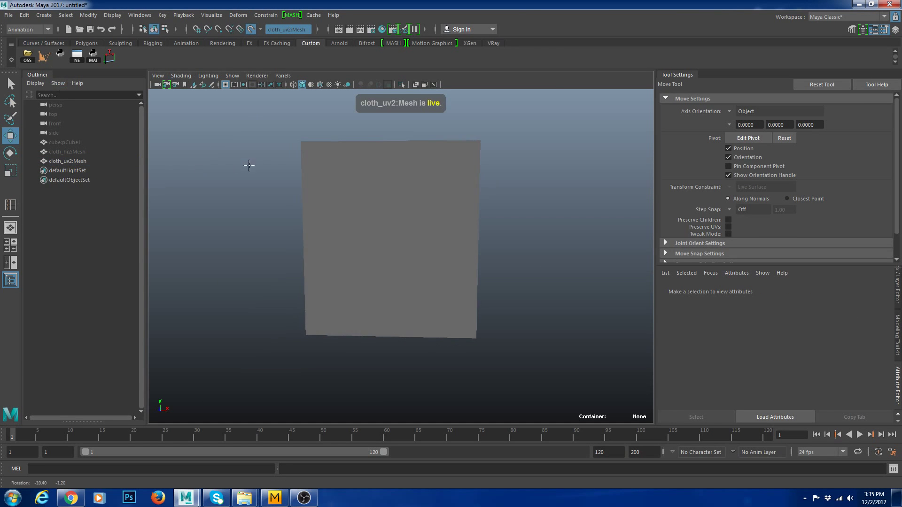
pyautogui.click(301, 141)
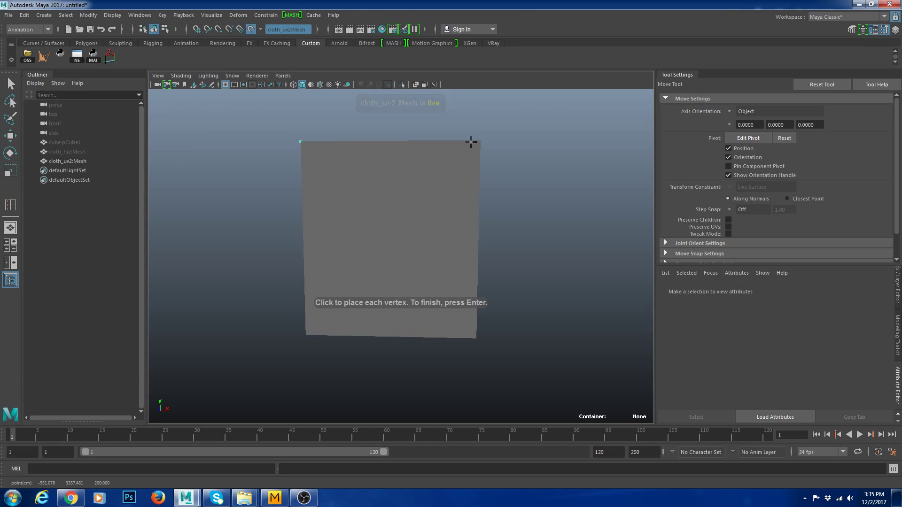
pyautogui.click(480, 140)
pyautogui.click(477, 337)
pyautogui.click(305, 321)
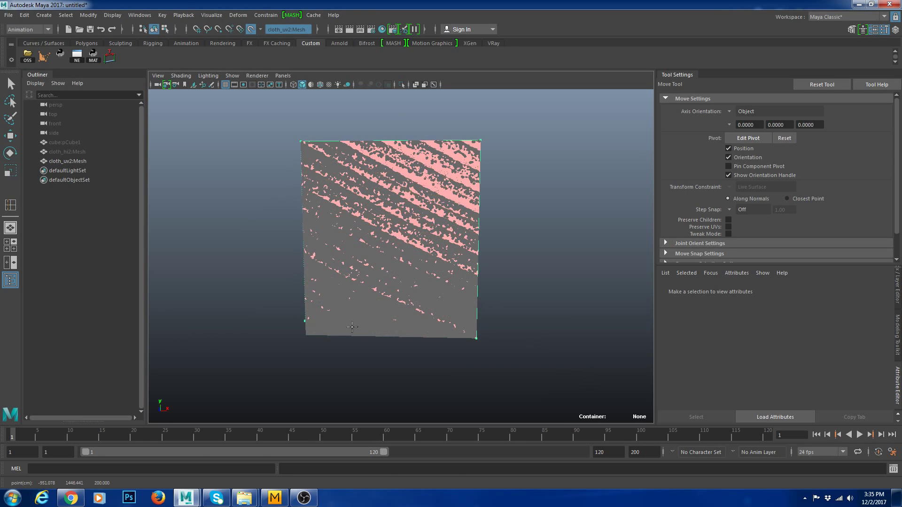
pyautogui.hotkey('ctrl', 'z')
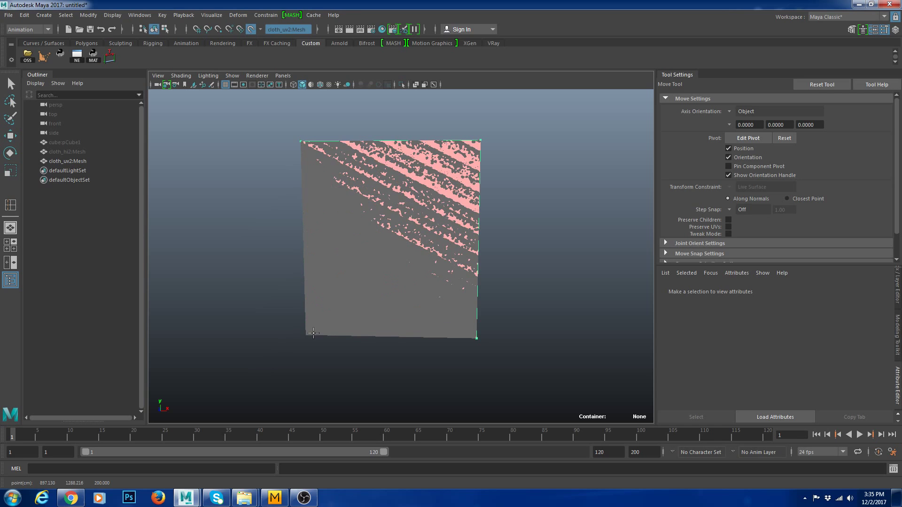
pyautogui.press('q')
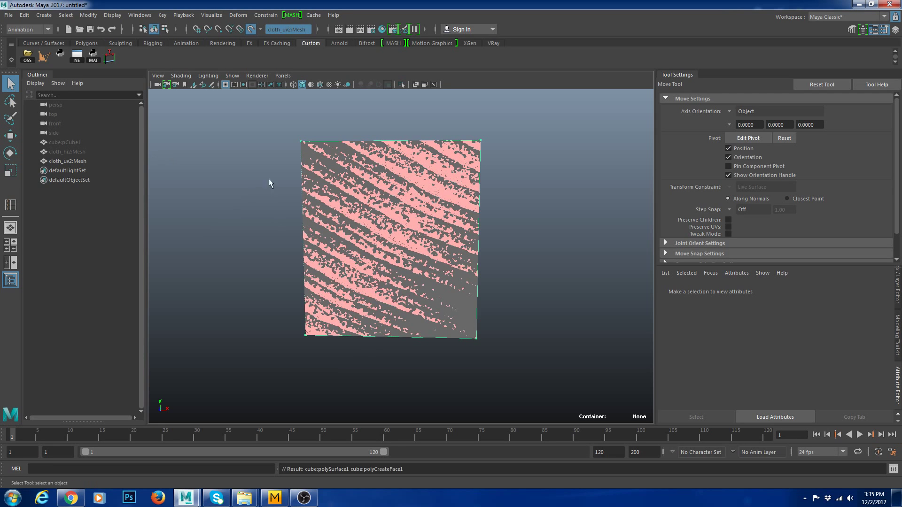
pyautogui.keyDown('alt'); pyautogui.moveTo(415, 190); pyautogui.dragTo(402, 190); pyautogui.keyUp('alt')
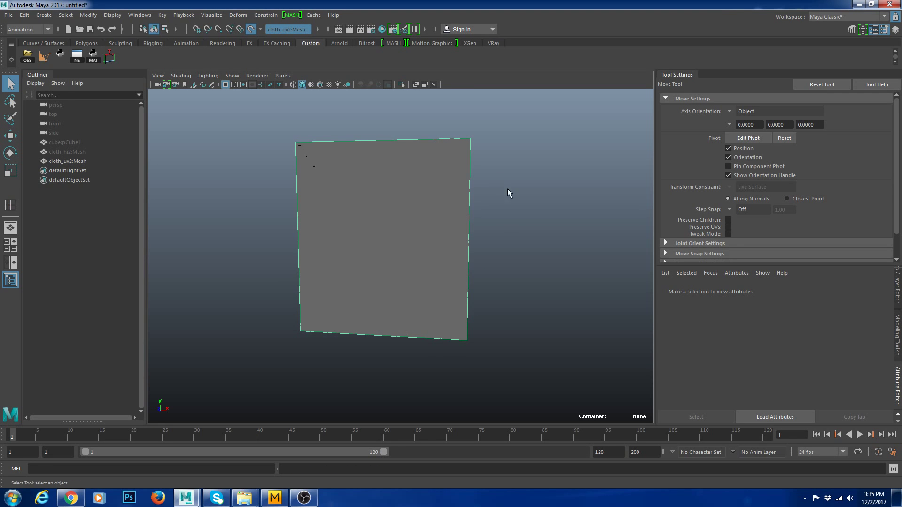
pyautogui.keyDown('alt'); pyautogui.moveTo(507, 191); pyautogui.dragTo(544, 222); pyautogui.keyUp('alt')
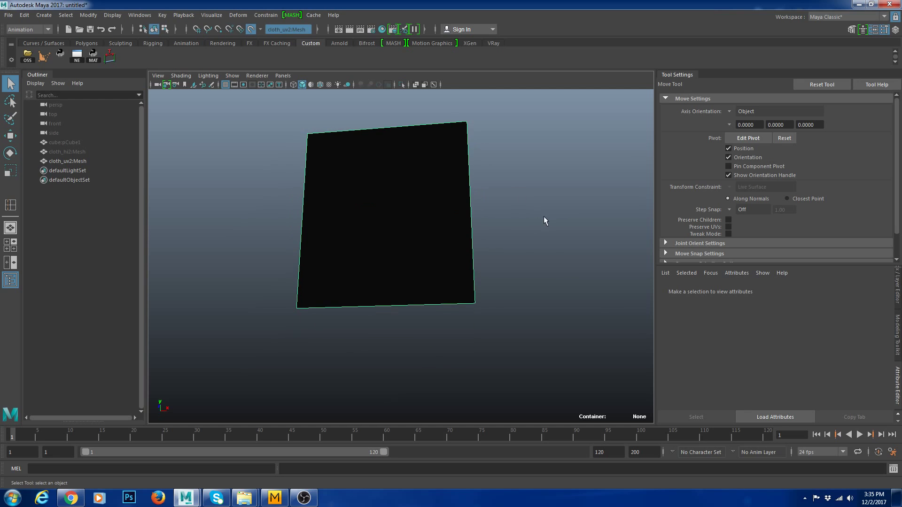
# Change the viewport renderer setting and check the new four-sided polygon's shading from both sides.
pyautogui.keyDown('alt'); pyautogui.moveTo(566, 286); pyautogui.dragTo(489, 298); pyautogui.keyUp('alt')
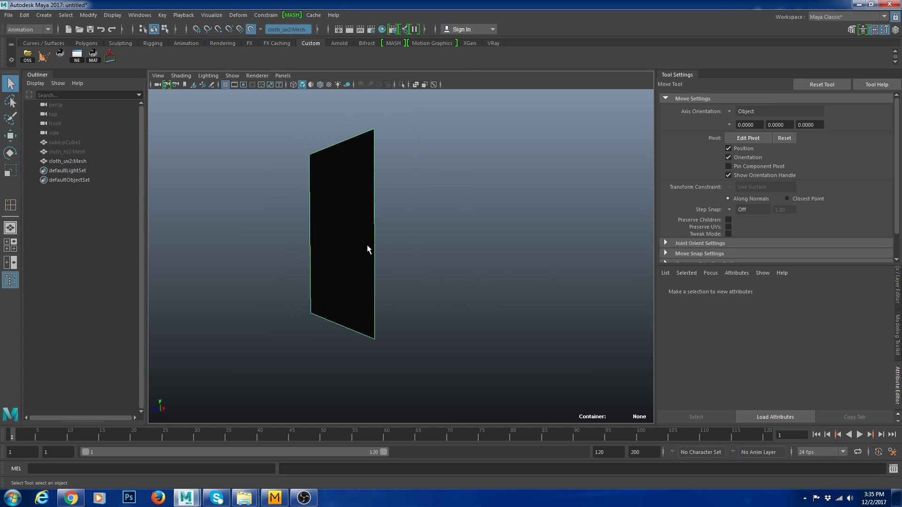
pyautogui.keyDown('alt'); pyautogui.moveTo(441, 263); pyautogui.dragTo(502, 254); pyautogui.keyUp('alt')
pyautogui.click(268, 77)
pyautogui.click(276, 94)
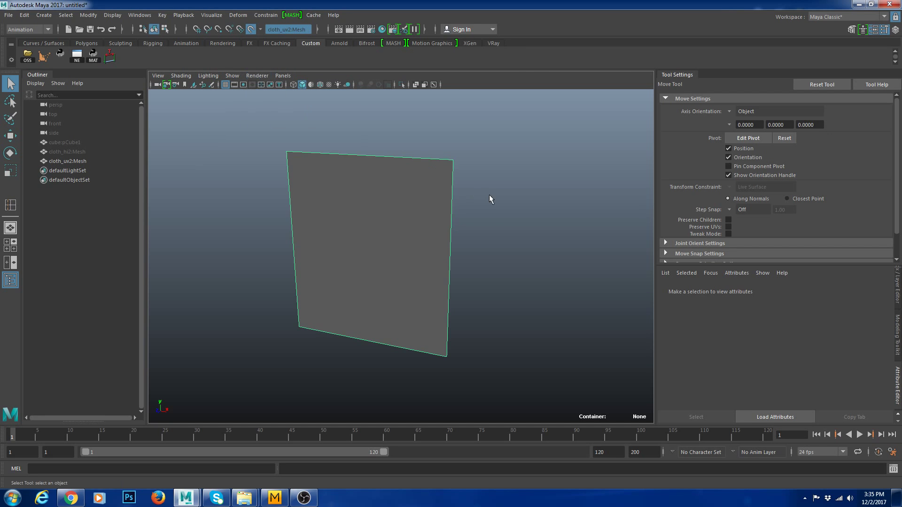
pyautogui.keyDown('alt'); pyautogui.moveTo(452, 201); pyautogui.dragTo(464, 177); pyautogui.keyUp('alt')
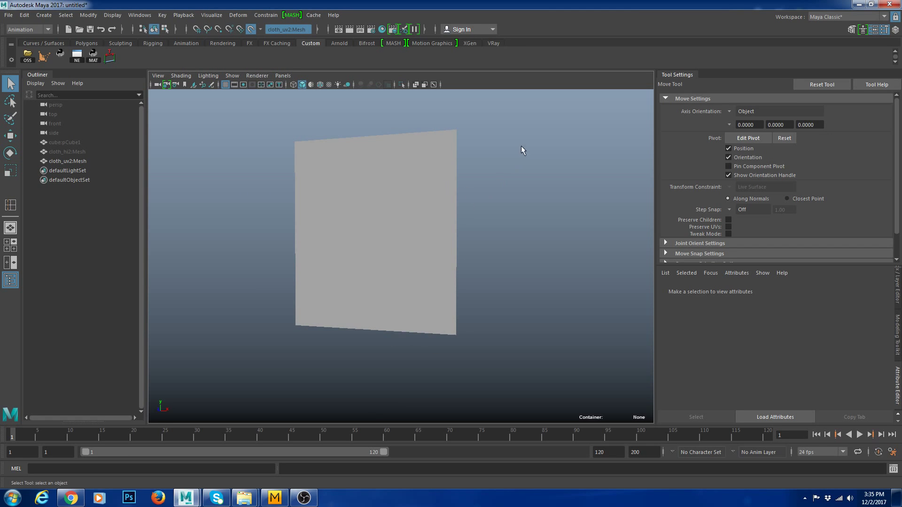
pyautogui.keyDown('alt'); pyautogui.moveTo(459, 147); pyautogui.dragTo(462, 162); pyautogui.keyUp('alt')
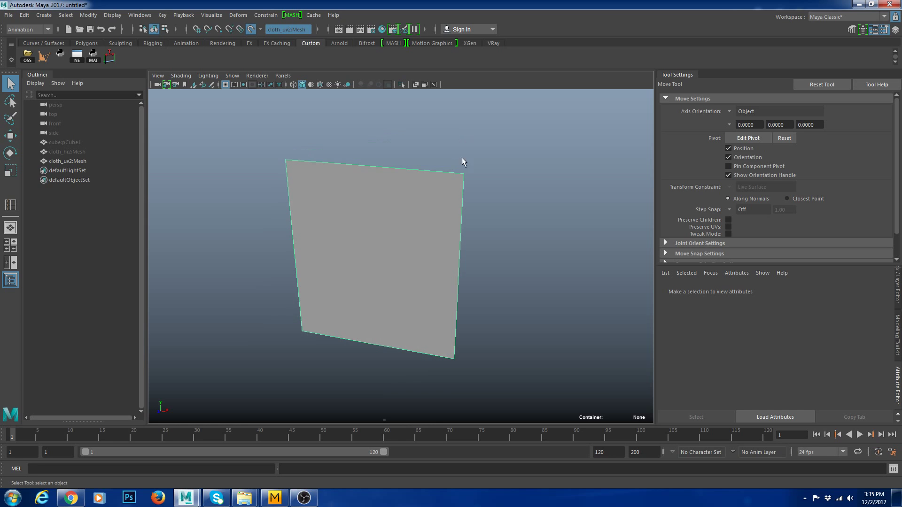
# Try inserting five vertical and five horizontal edge loops across the polygon, and undo both sets.
pyautogui.keyDown('shift'); pyautogui.moveTo(555, 172); pyautogui.dragTo(499, 183, button='right'); pyautogui.keyUp('shift')
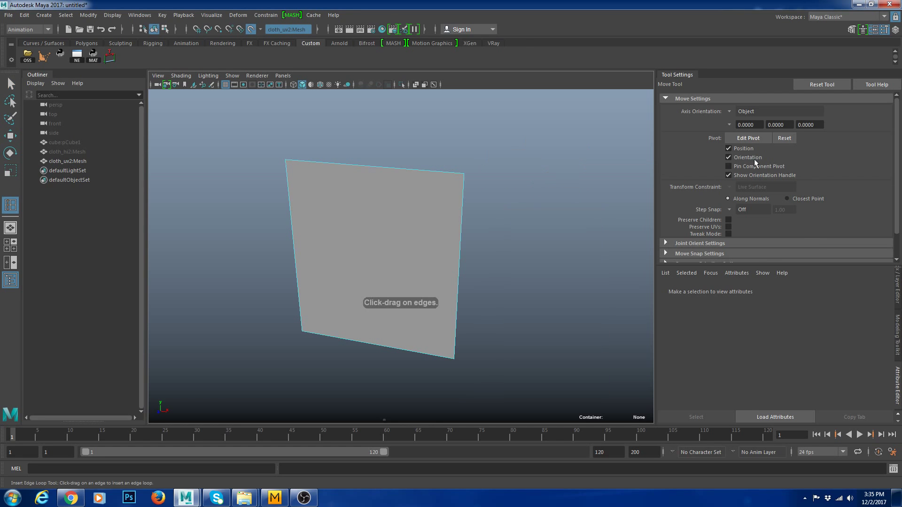
pyautogui.click(369, 162)
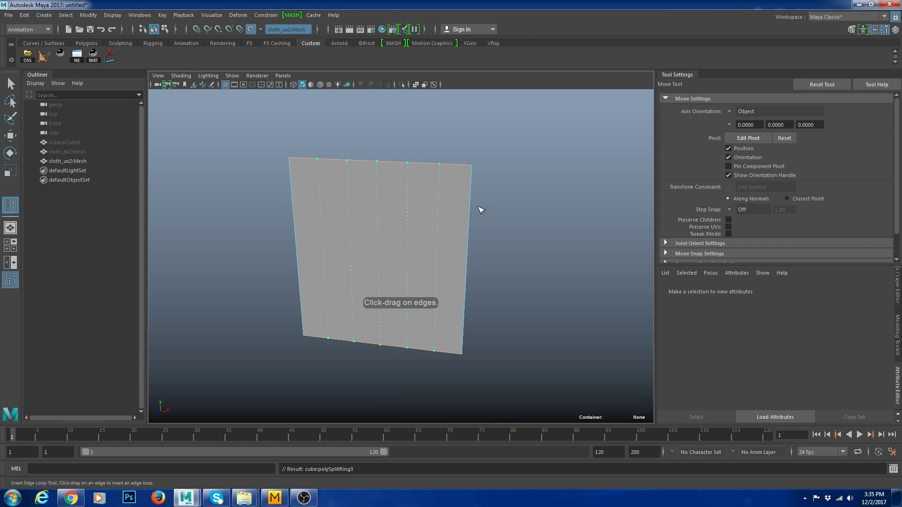
pyautogui.click(472, 203)
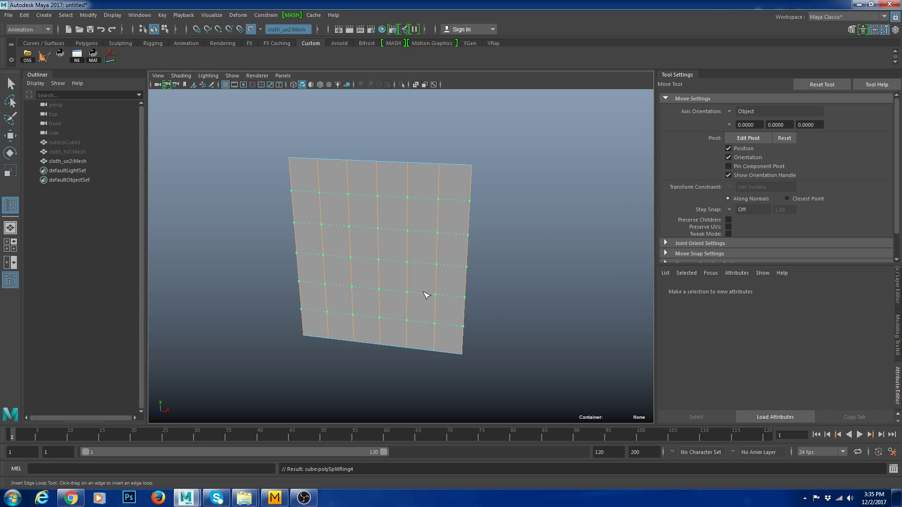
pyautogui.hotkey('ctrl', 'z')
pyautogui.press('w')
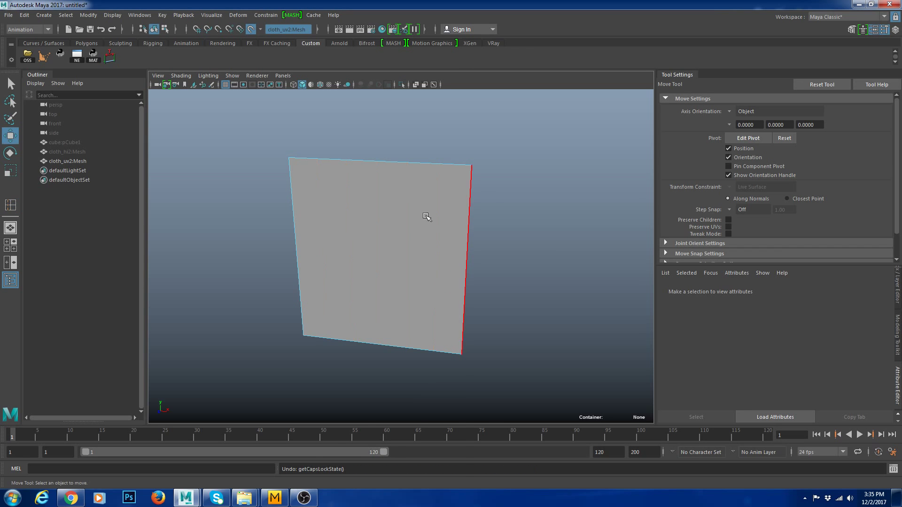
pyautogui.keyDown('shift'); pyautogui.moveTo(498, 160); pyautogui.dragTo(476, 175, button='right'); pyautogui.keyUp('shift')
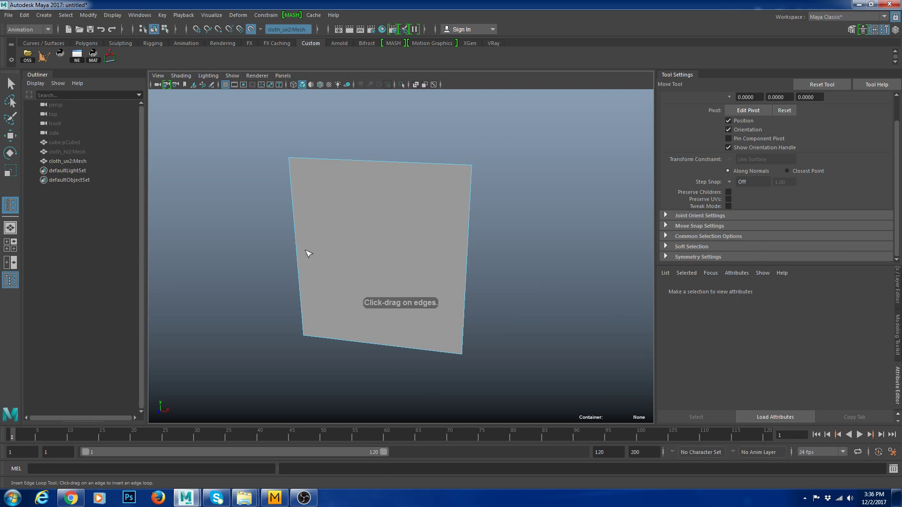
pyautogui.press('w')
pyautogui.keyDown('shift'); pyautogui.moveTo(436, 174); pyautogui.dragTo(416, 188, button='right'); pyautogui.keyUp('shift')
pyautogui.hotkey('ctrl', 'a')
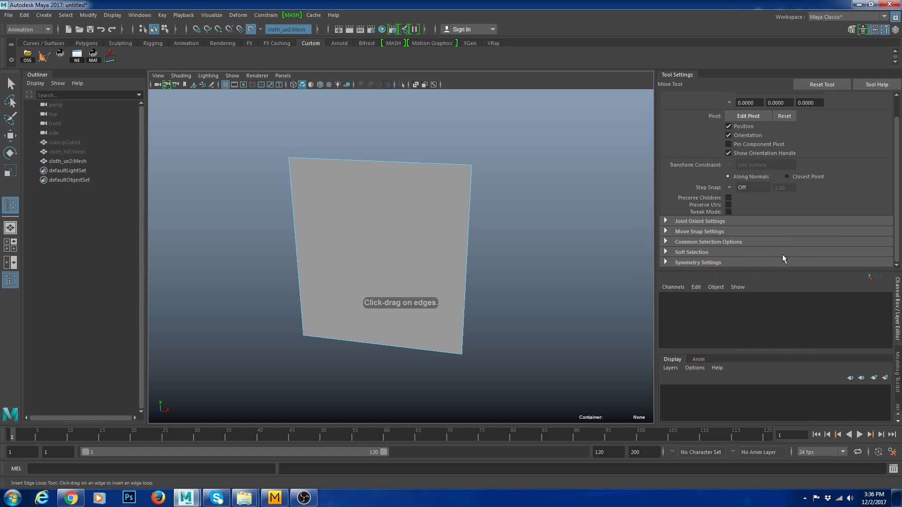
pyautogui.press('w')
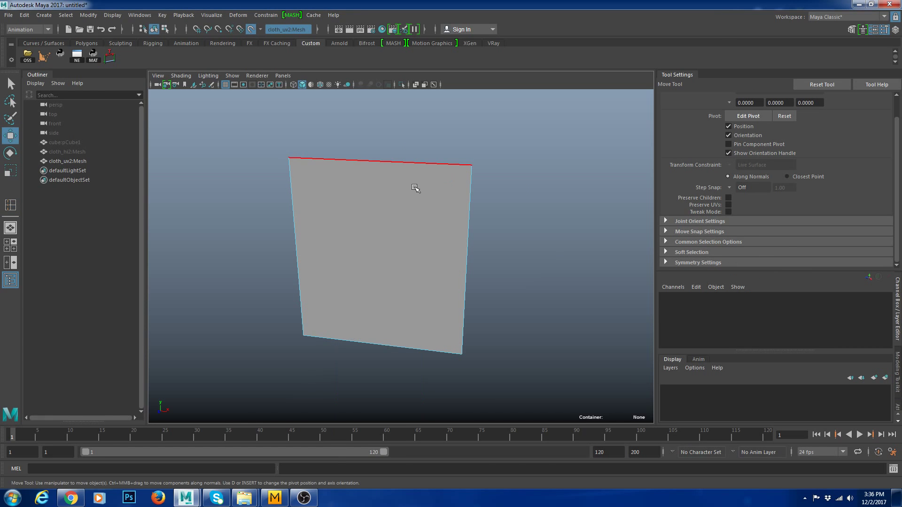
# Insert five evenly spaced vertical and five horizontal edge loops across the polygon, undoing the extra loops placed inside one column.
pyautogui.keyDown('shift'); pyautogui.moveTo(507, 155); pyautogui.dragTo(489, 160, button='right'); pyautogui.keyUp('shift')
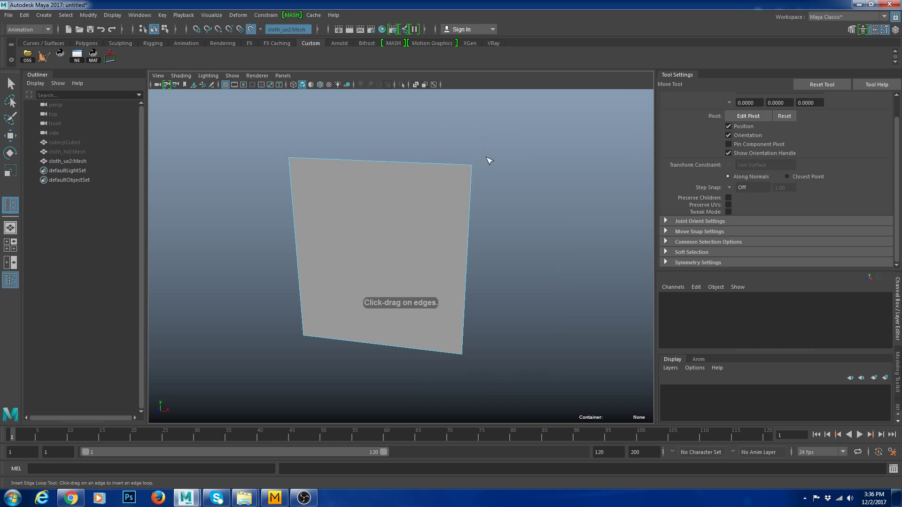
pyautogui.click(364, 163)
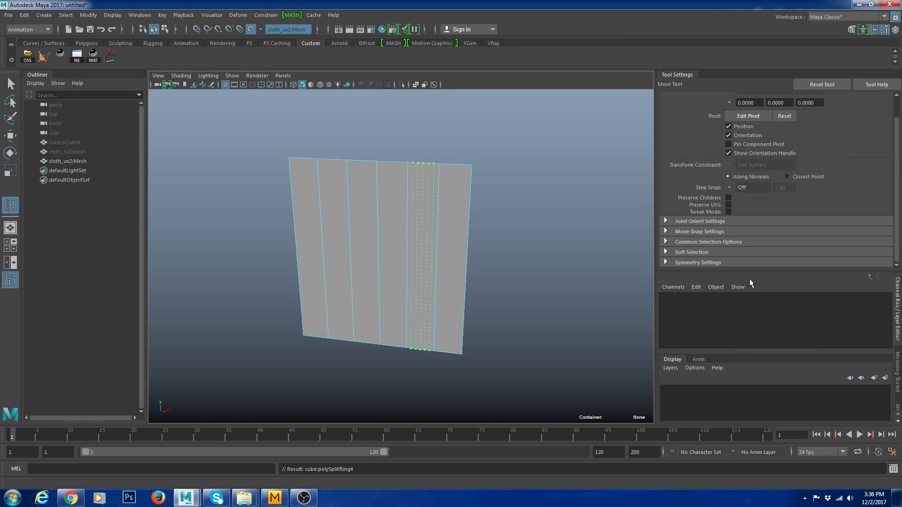
pyautogui.moveTo(735, 274); pyautogui.dragTo(736, 296)
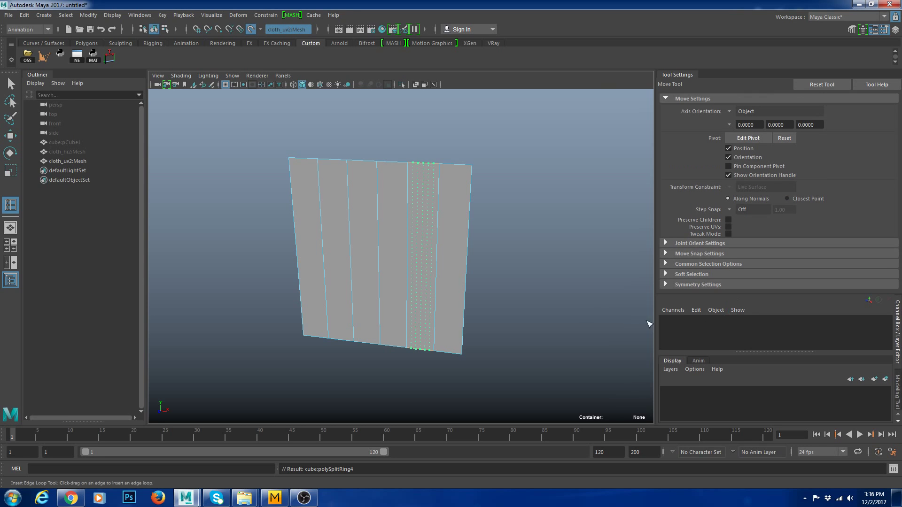
pyautogui.hotkey('ctrl', 'z')
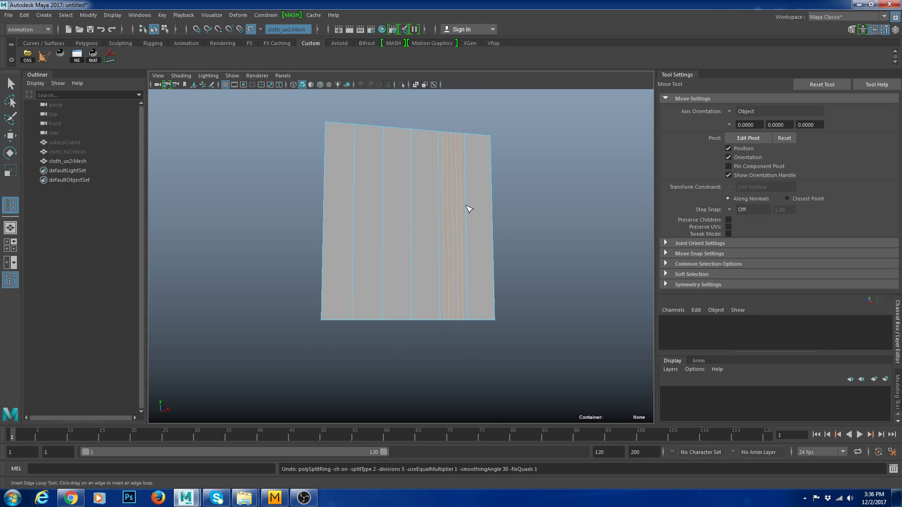
pyautogui.click(469, 195)
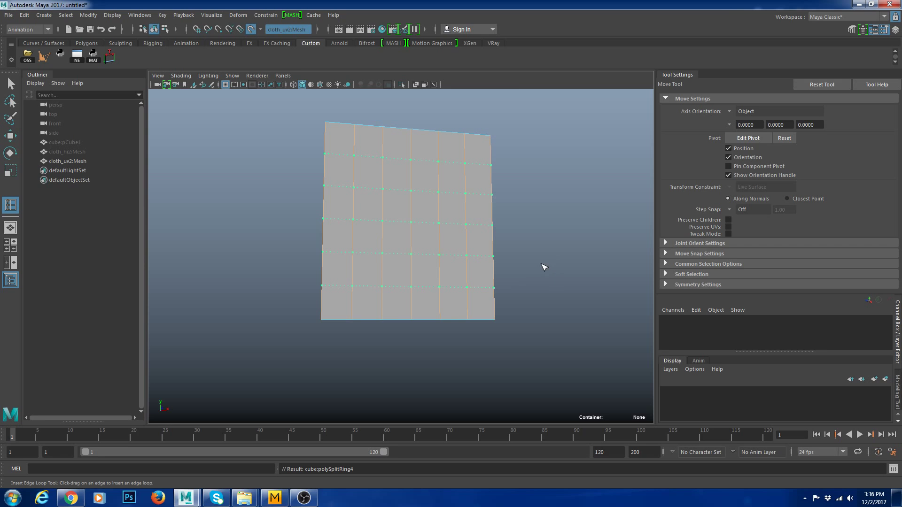
pyautogui.press('w')
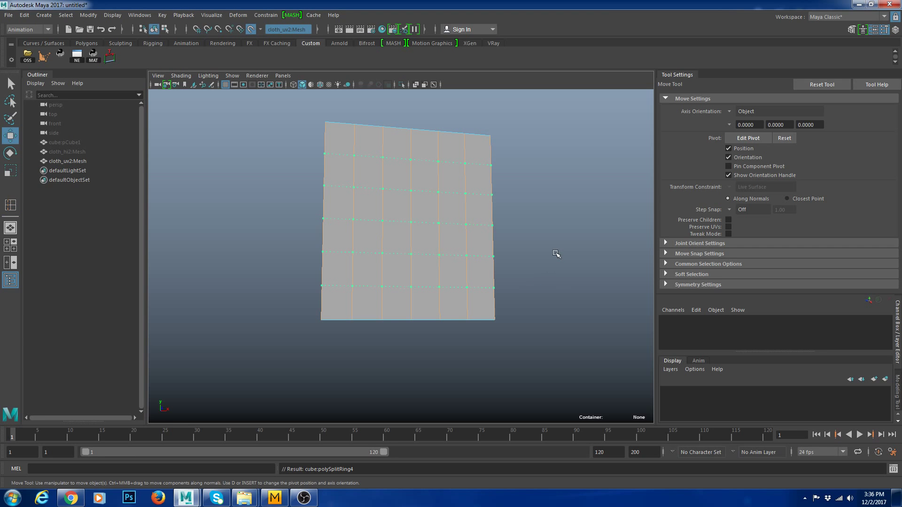
# Inspect the gridded polygon on its own in object mode, and turn off the live surface on the cloth.
pyautogui.moveTo(410, 159); pyautogui.dragTo(459, 145, button='right')
pyautogui.keyDown('alt'); pyautogui.moveTo(459, 150); pyautogui.dragTo(503, 184, button='right'); pyautogui.keyUp('alt')
pyautogui.keyDown('alt'); pyautogui.moveTo(432, 97); pyautogui.dragTo(379, 109); pyautogui.keyUp('alt')
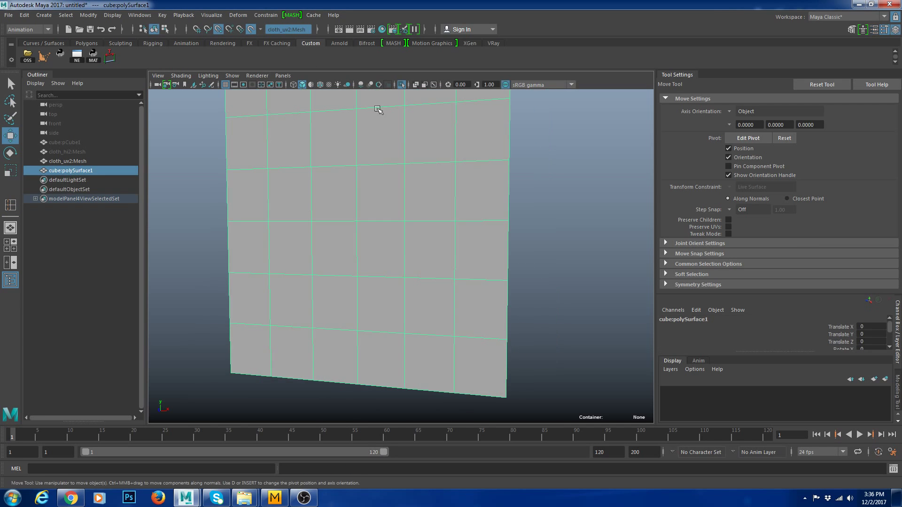
pyautogui.scroll(-3, 470, 188)
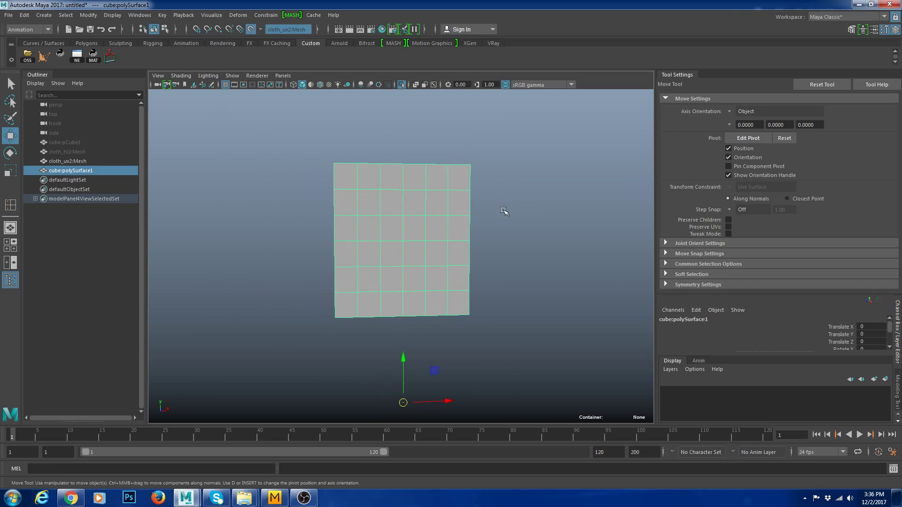
pyautogui.click(504, 211)
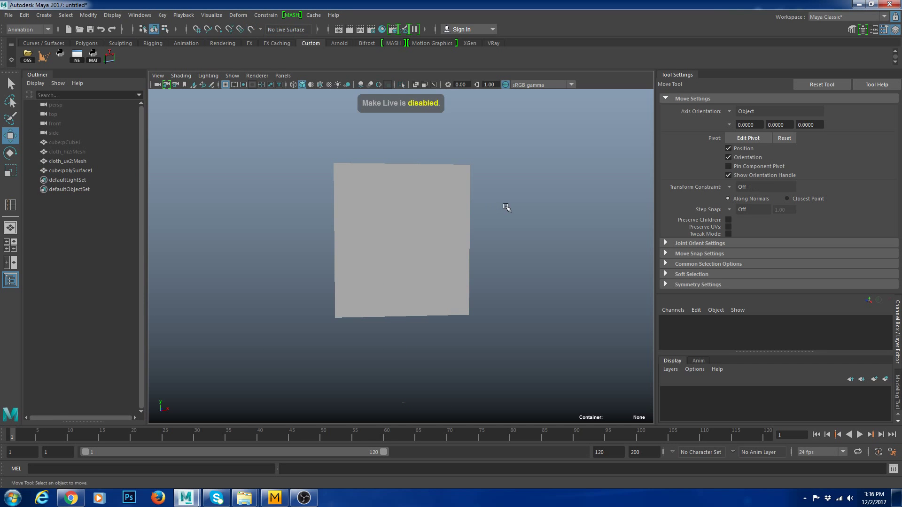
# Display wireframes on the shaded meshes and compare the flat cloth's triangulation with the polygon grid.
pyautogui.keyDown('alt'); pyautogui.moveTo(562, 280); pyautogui.dragTo(489, 276); pyautogui.keyUp('alt')
pyautogui.scroll(5, 486, 276)
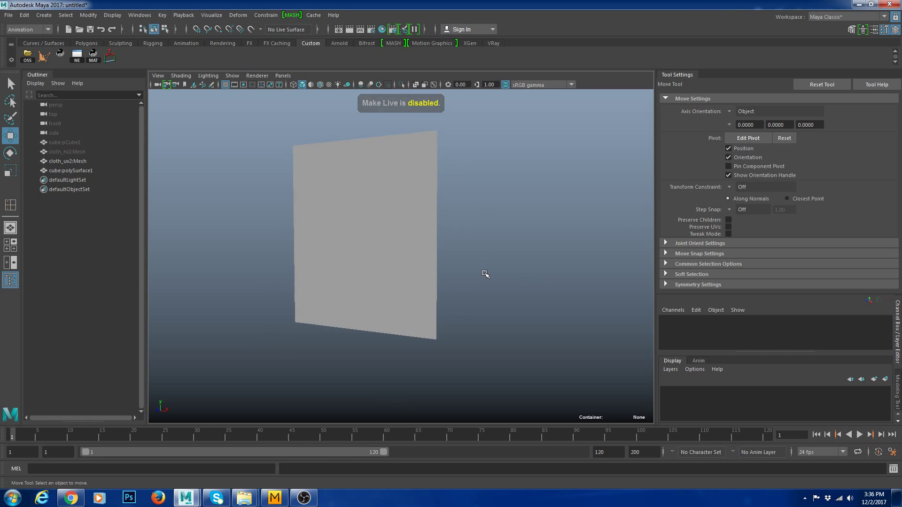
pyautogui.scroll(5, 459, 268)
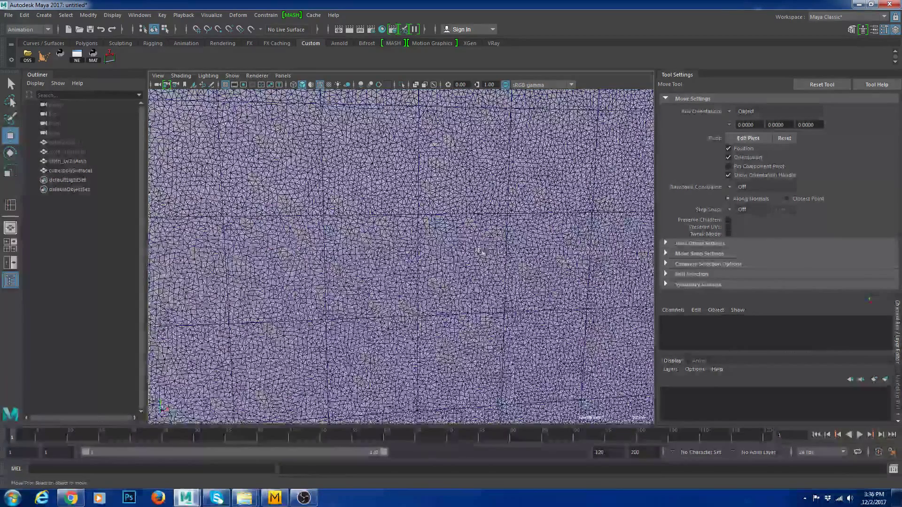
pyautogui.click(482, 238)
pyautogui.scroll(5, 545, 282)
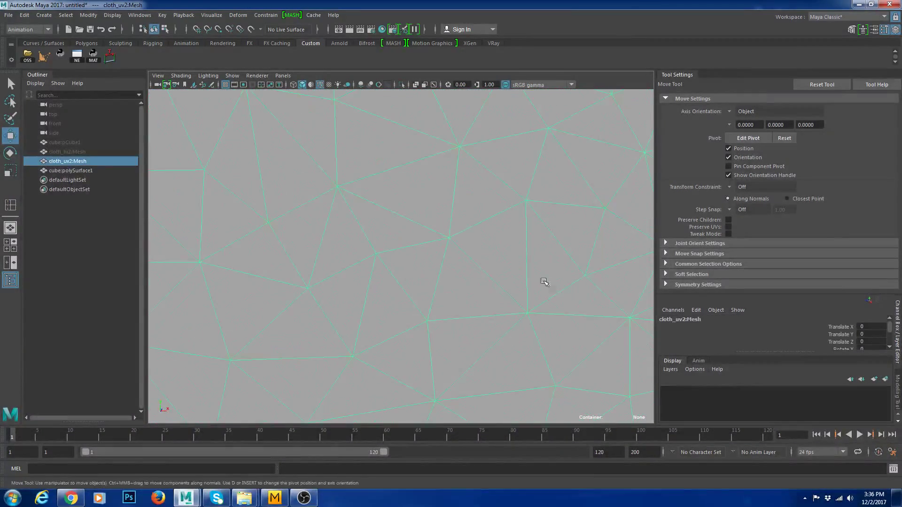
pyautogui.click(425, 186)
pyautogui.scroll(-10, 490, 236)
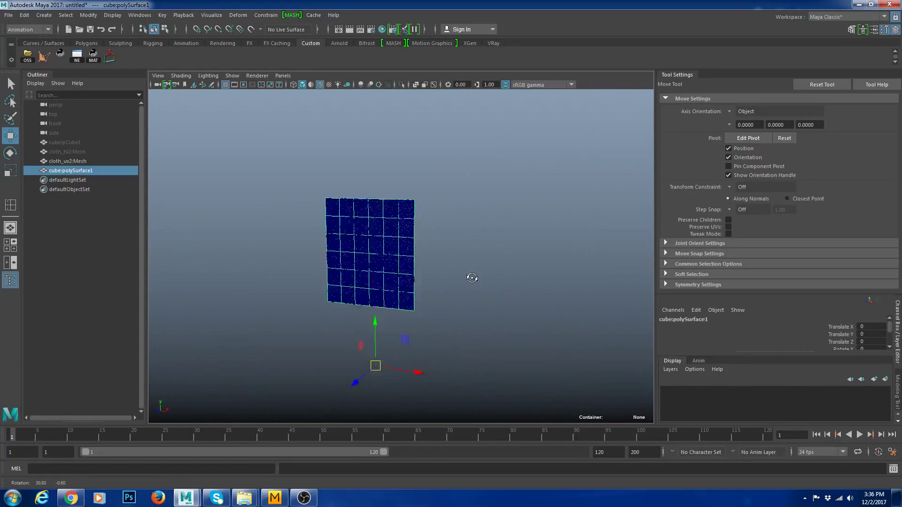
pyautogui.scroll(3, 470, 278)
pyautogui.scroll(3, 544, 308)
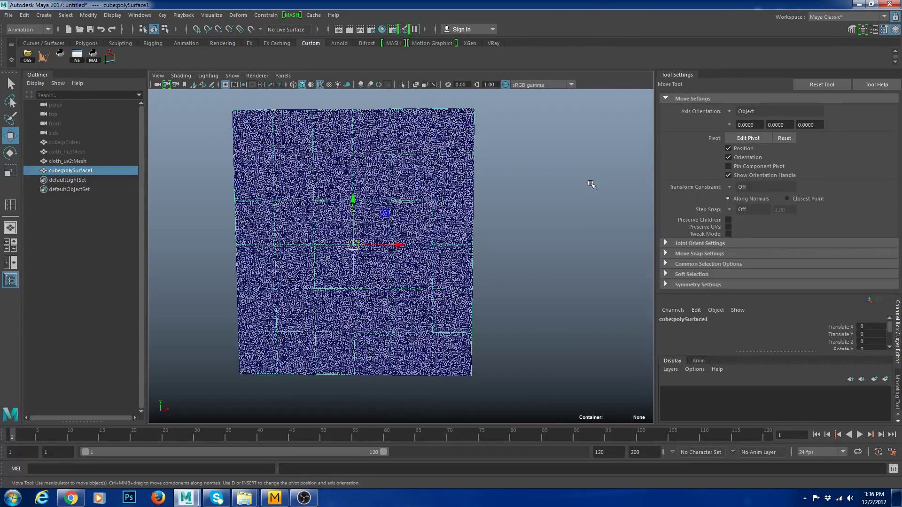
# Smooth the polygon grid cube:polySurface1 with 1 division.
pyautogui.rightClick(592, 184)
pyautogui.keyDown('alt'); pyautogui.moveTo(549, 231); pyautogui.dragTo(508, 230); pyautogui.keyUp('alt')
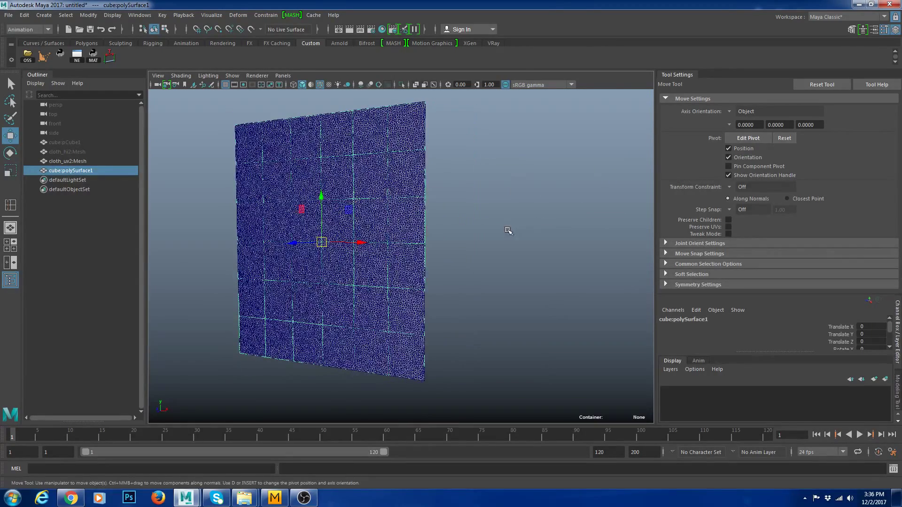
pyautogui.keyDown('shift'); pyautogui.moveTo(495, 166); pyautogui.dragTo(489, 221, button='right'); pyautogui.keyUp('shift')
pyautogui.keyDown('alt'); pyautogui.moveTo(489, 221); pyautogui.dragTo(508, 249); pyautogui.keyUp('alt')
pyautogui.scroll(2, 507, 249)
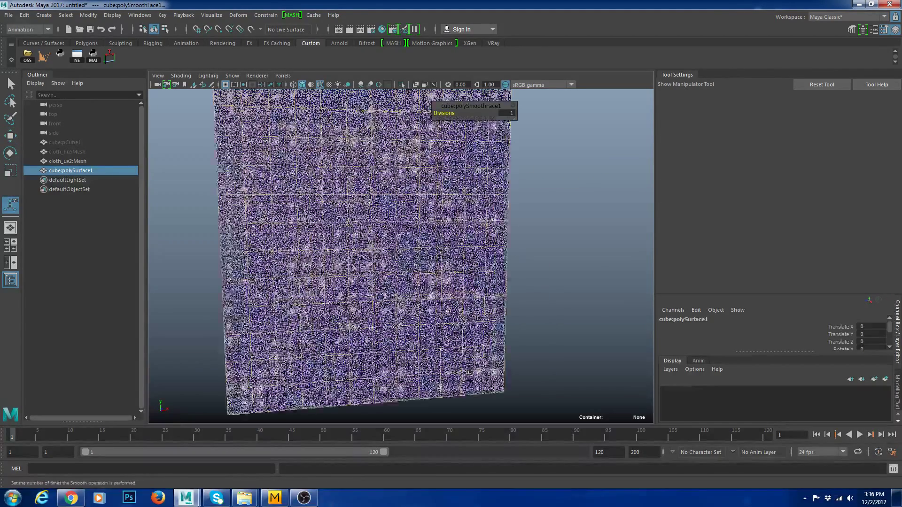
pyautogui.press('q')
# Select the flat cloth followed by the smoothed grid cube:polySurface1, and apply a Wrap deformer to them.
pyautogui.click(478, 182)
pyautogui.keyDown('alt'); pyautogui.moveTo(593, 257); pyautogui.dragTo(558, 270); pyautogui.keyUp('alt')
pyautogui.click(550, 270)
pyautogui.click(376, 193)
pyautogui.keyDown('alt'); pyautogui.moveTo(376, 193); pyautogui.dragTo(489, 204, button='right'); pyautogui.keyUp('alt')
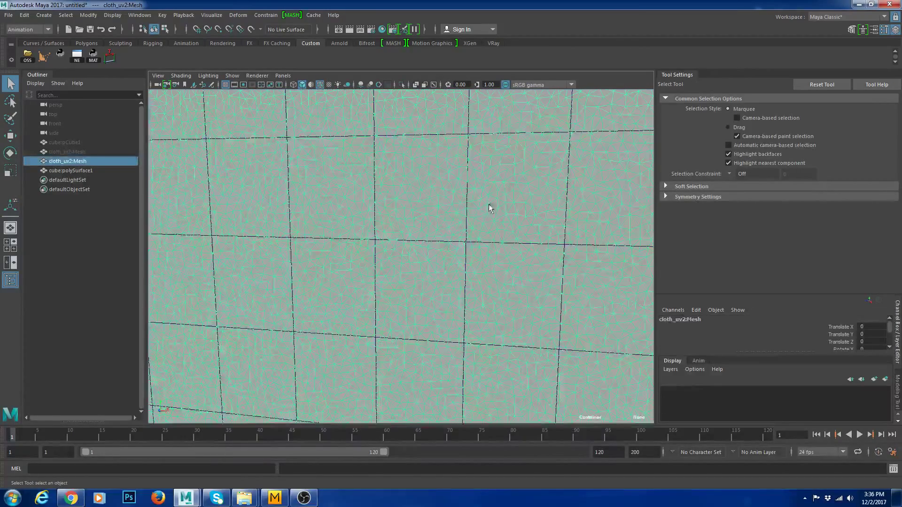
pyautogui.scroll(-6, 470, 150)
pyautogui.click(479, 148)
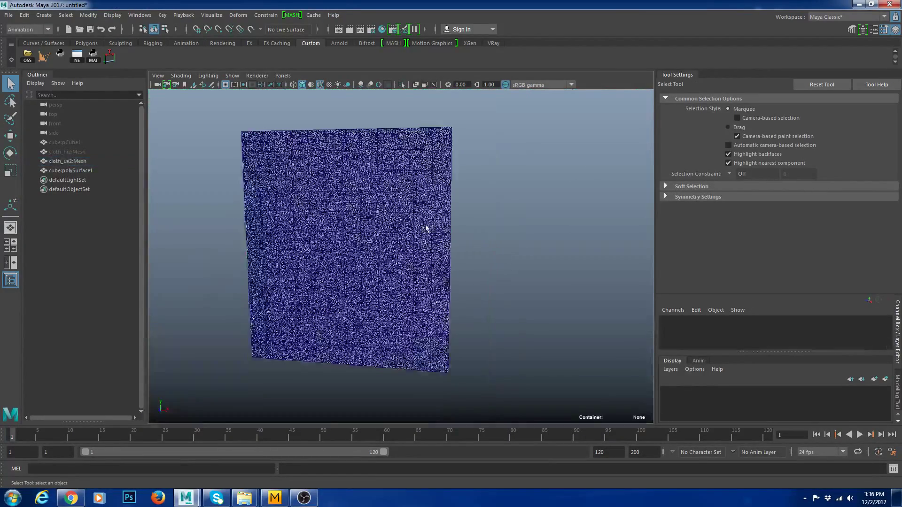
pyautogui.scroll(4, 427, 227)
pyautogui.click(430, 228)
pyautogui.scroll(5, 439, 227)
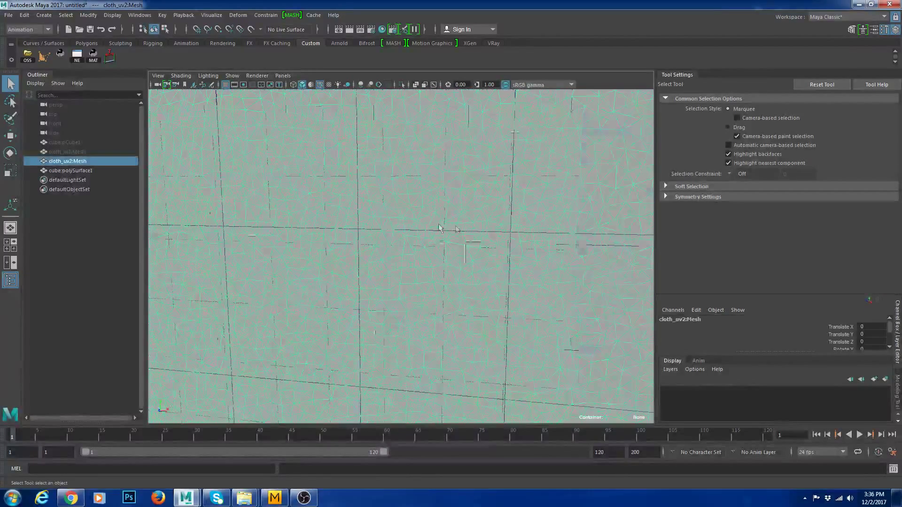
pyautogui.keyDown('shift'); pyautogui.click(400, 233); pyautogui.keyUp('shift')
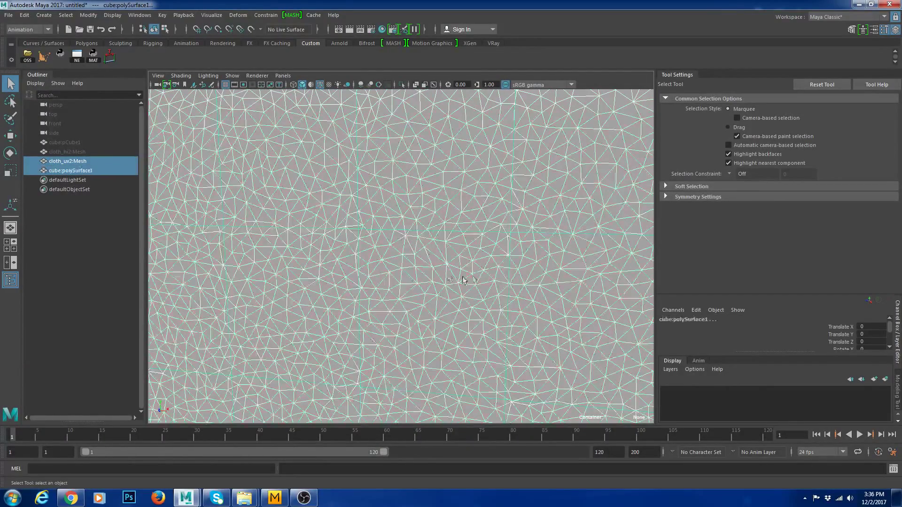
pyautogui.click(239, 15)
pyautogui.click(261, 86)
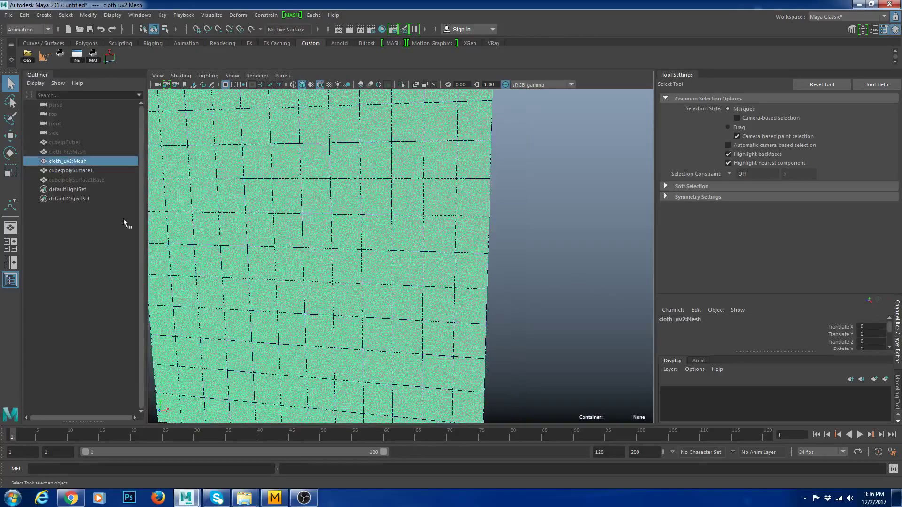
# Look through the wrapped cloth's inputs and attributes for the wrap deformer, and undo the wrap.
pyautogui.scroll(-3, 805, 330)
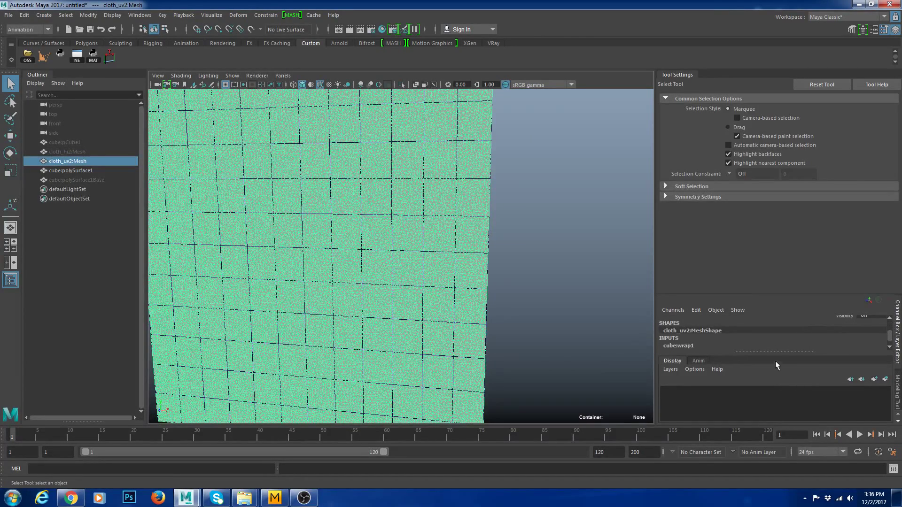
pyautogui.moveTo(779, 353); pyautogui.dragTo(786, 409)
pyautogui.scroll(2, 785, 353)
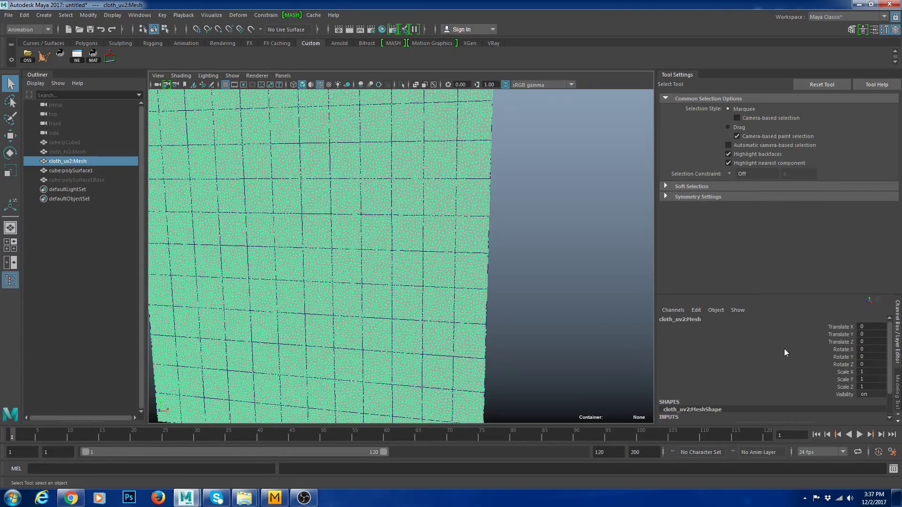
pyautogui.hotkey('ctrl', 'a')
pyautogui.moveTo(771, 373); pyautogui.dragTo(856, 374)
pyautogui.scroll(-3, 468, 262)
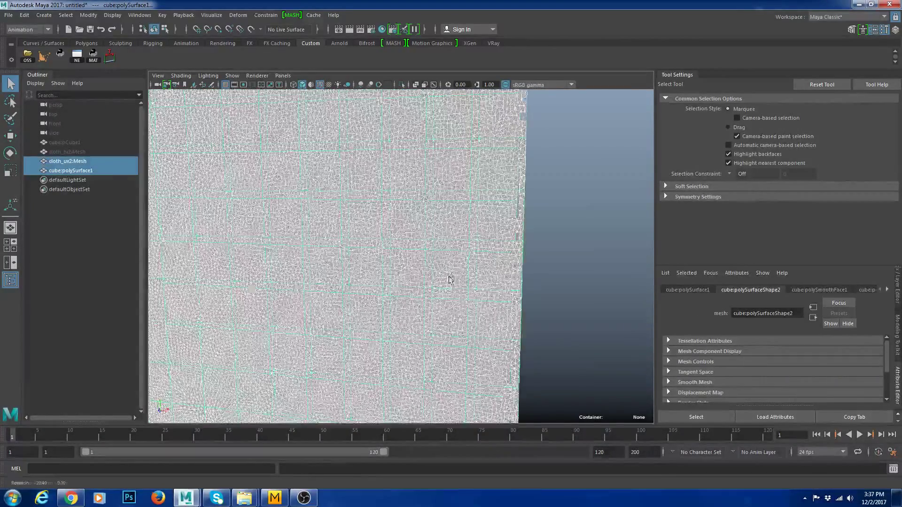
# Clear the earlier wrap, select the grid cube:polySurface1 followed by the flat cloth cloth_uv2:Mesh, and apply a Wrap deformer.
pyautogui.hotkey('ctrl', 'z')
pyautogui.scroll(6, 493, 277)
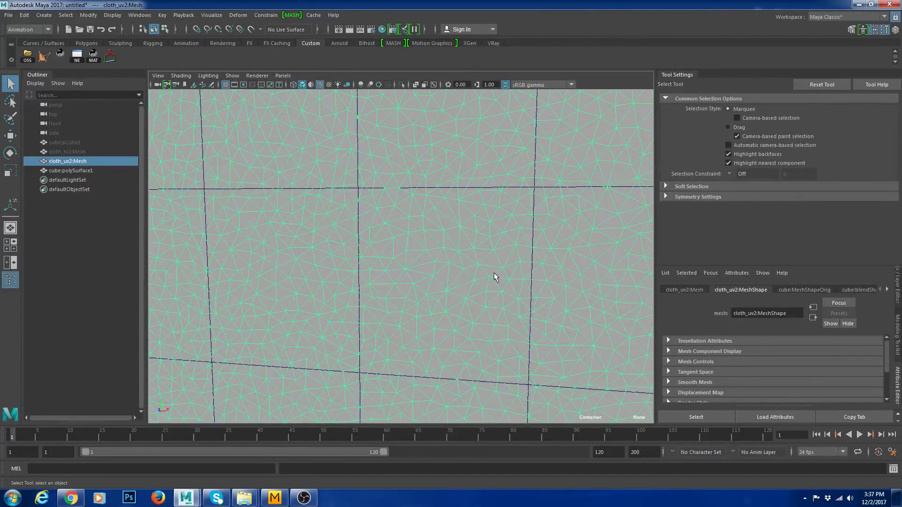
pyautogui.keyDown('ctrl'); pyautogui.click(66, 170); pyautogui.keyUp('ctrl')
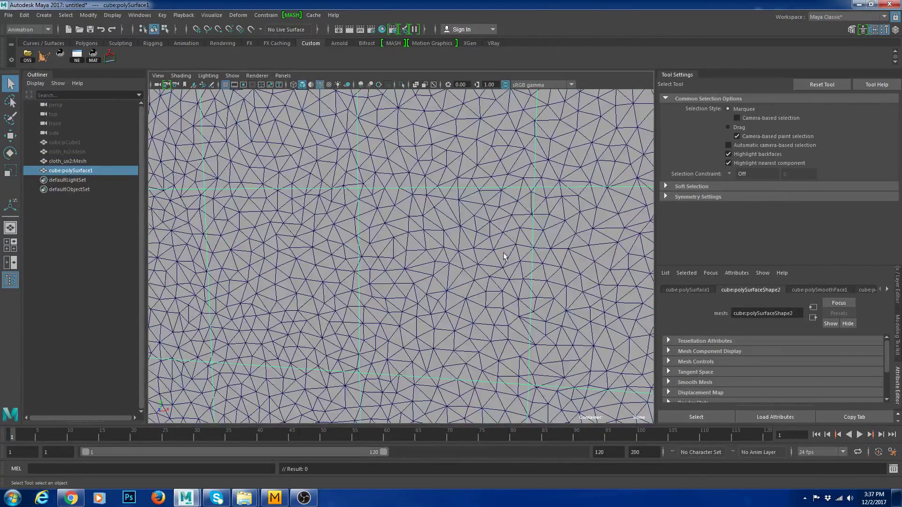
pyautogui.click(241, 17)
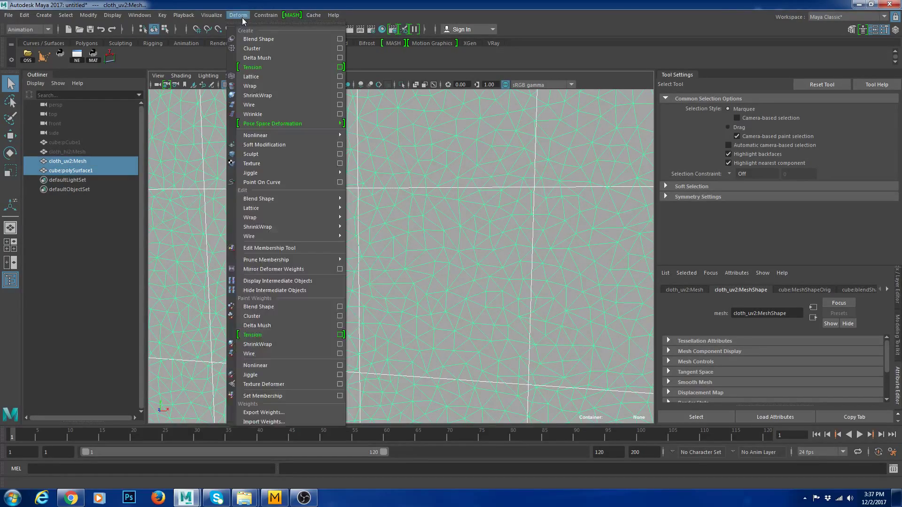
pyautogui.click(267, 93)
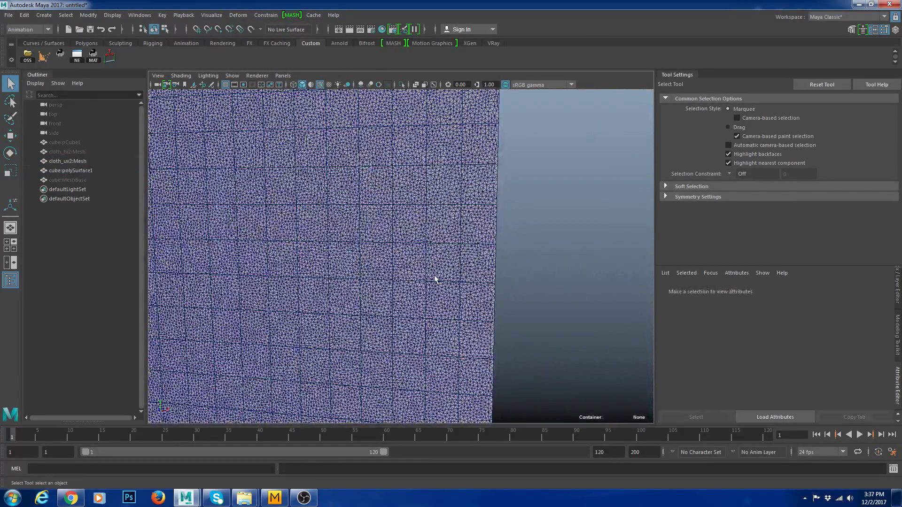
# Set the Mesh weight of the blend shape on cloth_uv2:Mesh to 1.000 to drape the cloth and its wrapped grid.
pyautogui.click(434, 279)
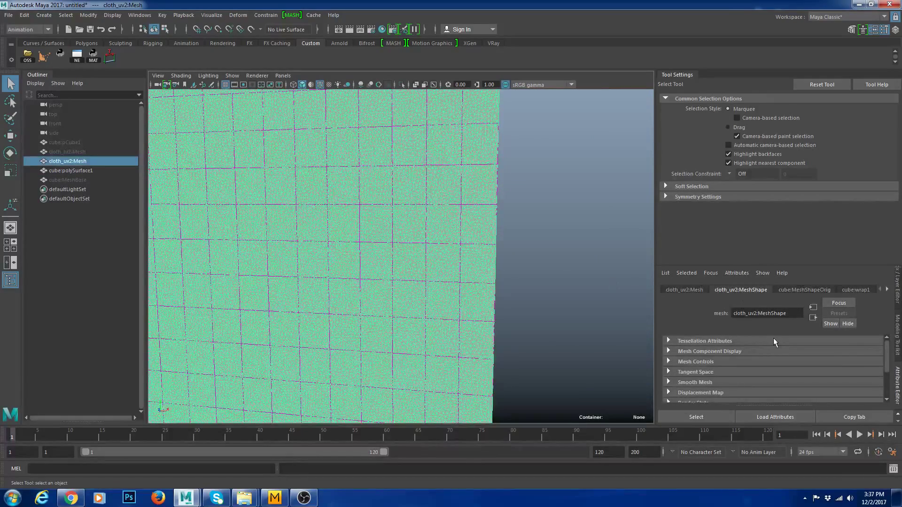
pyautogui.click(856, 290)
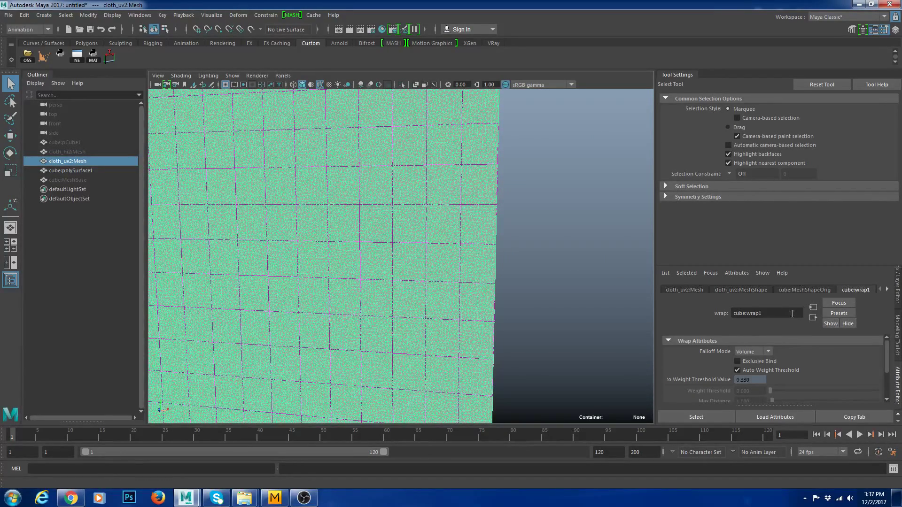
pyautogui.click(887, 289)
pyautogui.click(812, 288)
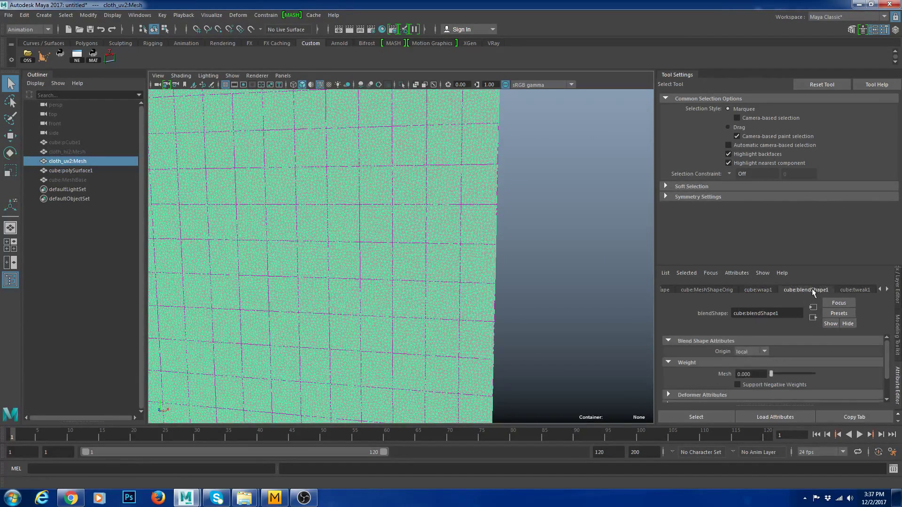
pyautogui.moveTo(774, 373); pyautogui.dragTo(817, 372)
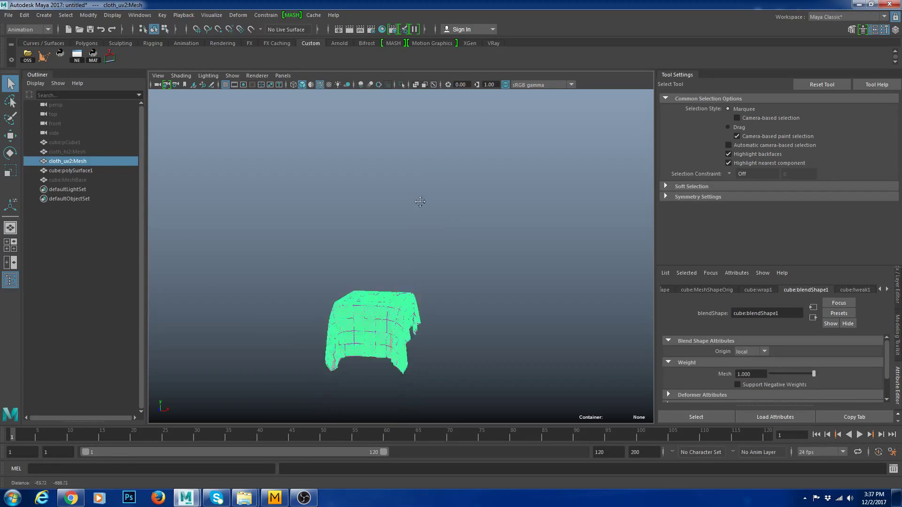
pyautogui.click(532, 296)
pyautogui.click(356, 326)
pyautogui.keyDown('alt'); pyautogui.moveTo(480, 336); pyautogui.dragTo(445, 350); pyautogui.keyUp('alt')
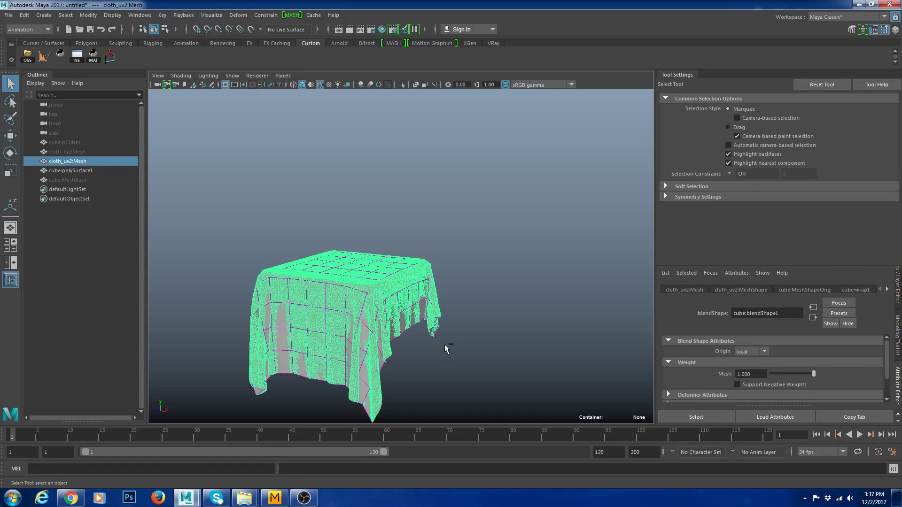
# Hide the triangulated cloth_uv2:Mesh and inspect the draped quad grid on its own.
pyautogui.hotkey('ctrl', 'h')
pyautogui.click(400, 334)
pyautogui.click(570, 281)
pyautogui.keyDown('alt'); pyautogui.moveTo(519, 309); pyautogui.dragTo(625, 284); pyautogui.keyUp('alt')
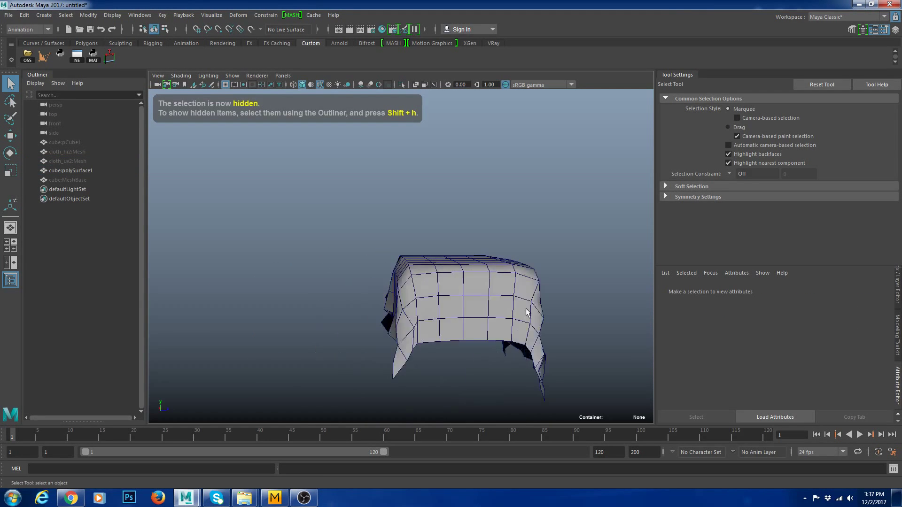
pyautogui.click(526, 311)
pyautogui.keyDown('alt'); pyautogui.moveTo(526, 312); pyautogui.dragTo(520, 198); pyautogui.keyUp('alt')
# Unhide the high-resolution draped cloth cloth_hi2:Mesh and compare the quad grid's fit against it.
pyautogui.click(67, 161)
pyautogui.click(70, 152)
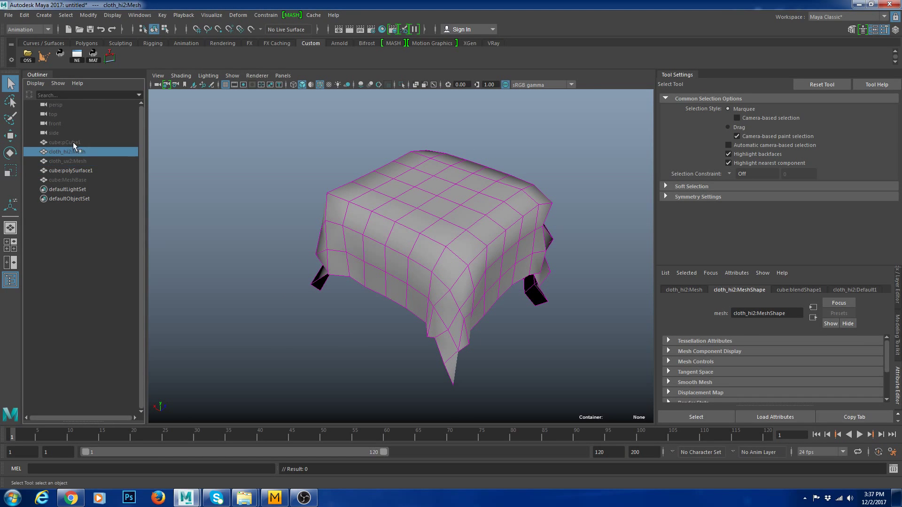
pyautogui.hotkey('shift', 'h')
pyautogui.keyDown('alt'); pyautogui.moveTo(465, 326); pyautogui.dragTo(456, 272); pyautogui.keyUp('alt')
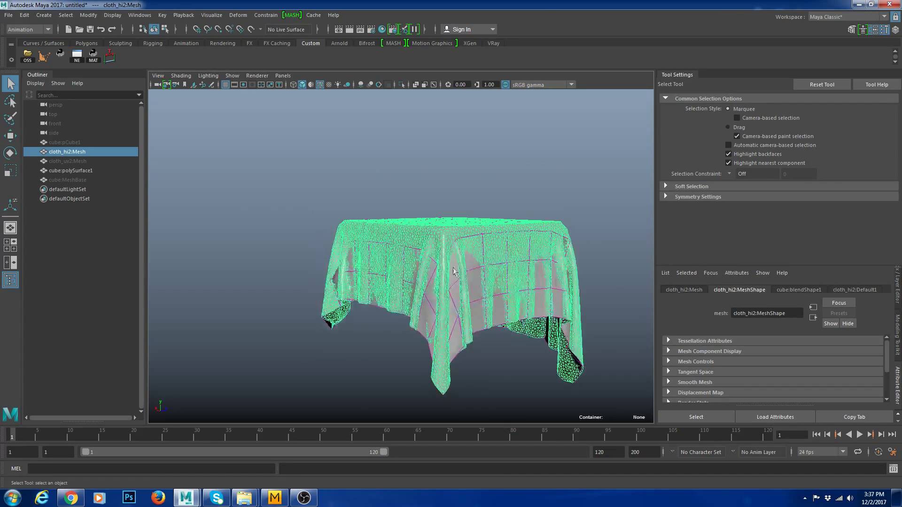
pyautogui.click(490, 313)
pyautogui.keyDown('alt'); pyautogui.moveTo(491, 317); pyautogui.dragTo(558, 274); pyautogui.keyUp('alt')
pyautogui.scroll(3, 557, 274)
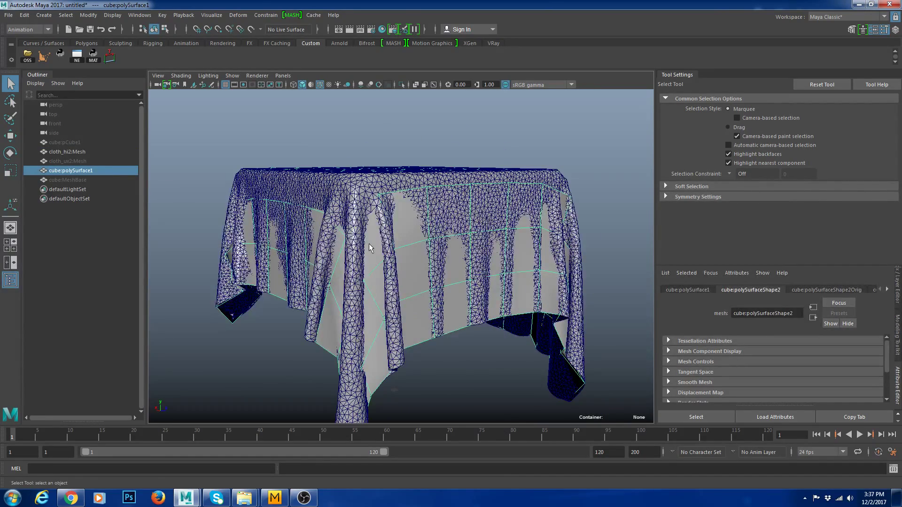
pyautogui.keyDown('alt'); pyautogui.moveTo(425, 295); pyautogui.dragTo(420, 230); pyautogui.keyUp('alt')
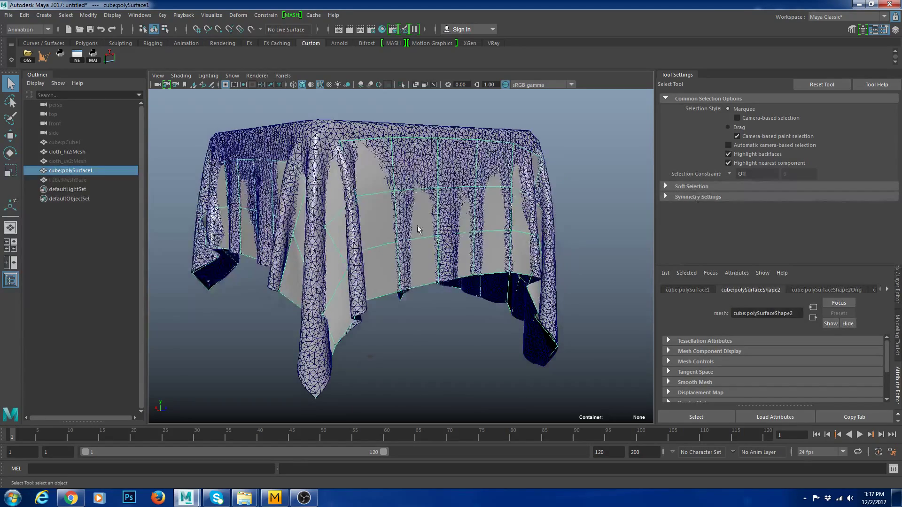
# Switch to the Modeling menu set and examine the UV layout of cube:polySurface1 in the UV Editor.
pyautogui.click(26, 30)
pyautogui.click(18, 40)
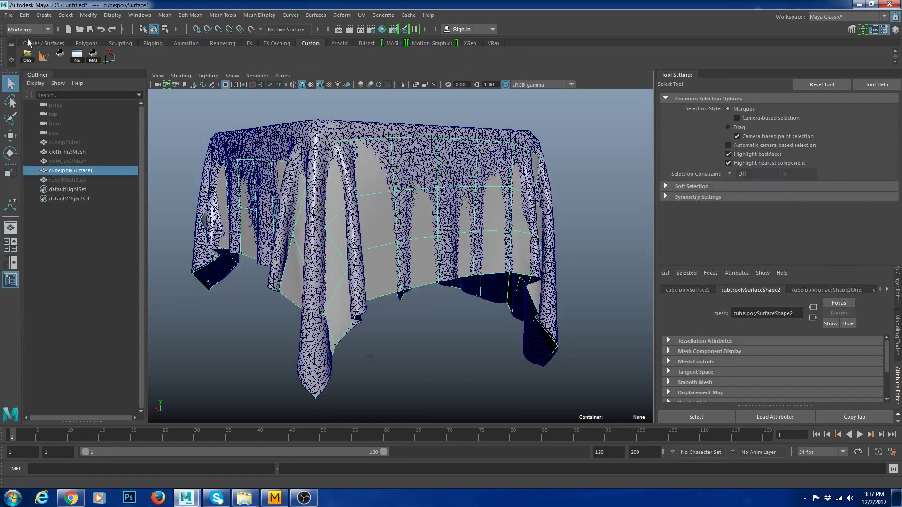
pyautogui.click(362, 16)
pyautogui.click(378, 32)
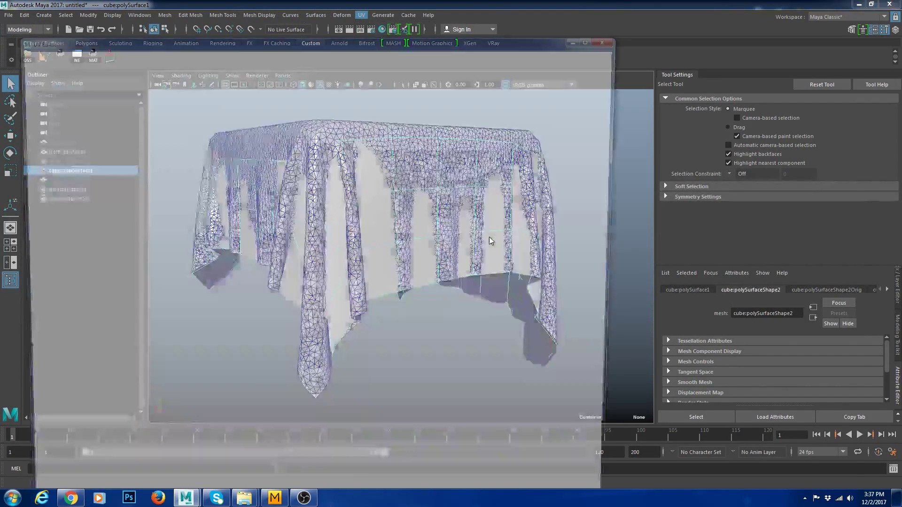
pyautogui.scroll(-3, 472, 244)
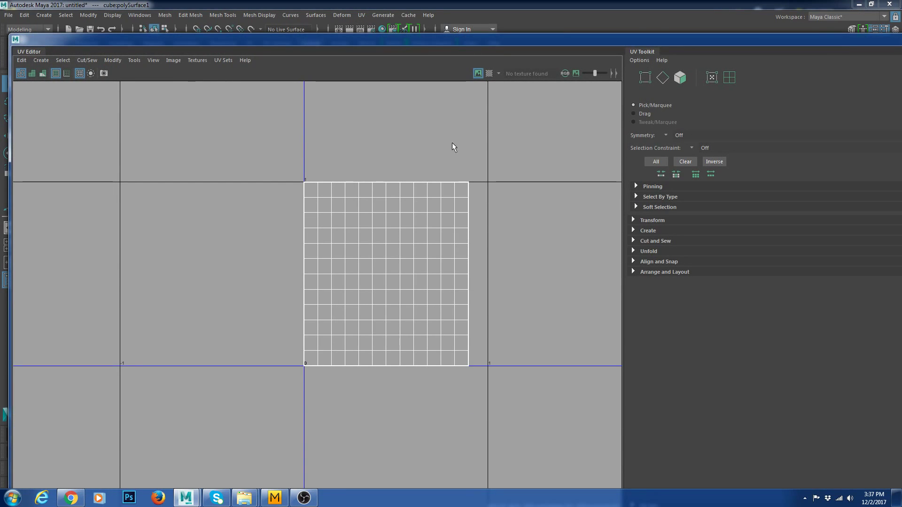
pyautogui.moveTo(823, 41); pyautogui.dragTo(423, 205)
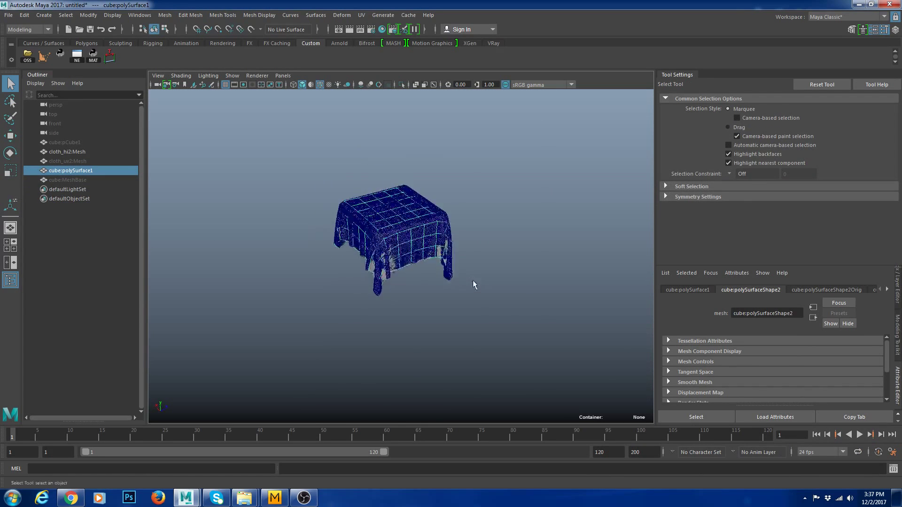
# Examine the folds and corners where the quad grid deviates from the high-resolution draped cloth.
pyautogui.scroll(3, 484, 270)
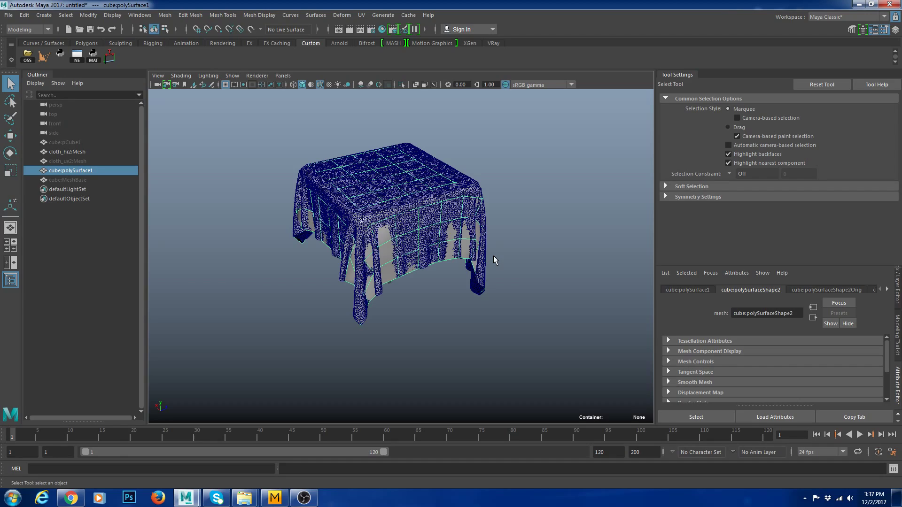
pyautogui.keyDown('alt'); pyautogui.moveTo(493, 256); pyautogui.dragTo(475, 319); pyautogui.keyUp('alt')
pyautogui.scroll(5, 423, 226)
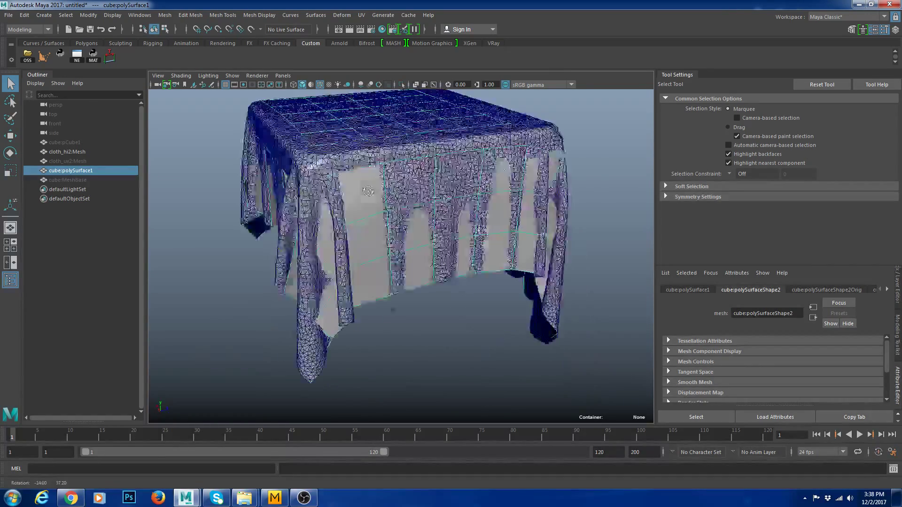
pyautogui.keyDown('alt'); pyautogui.moveTo(371, 188); pyautogui.dragTo(468, 244); pyautogui.keyUp('alt')
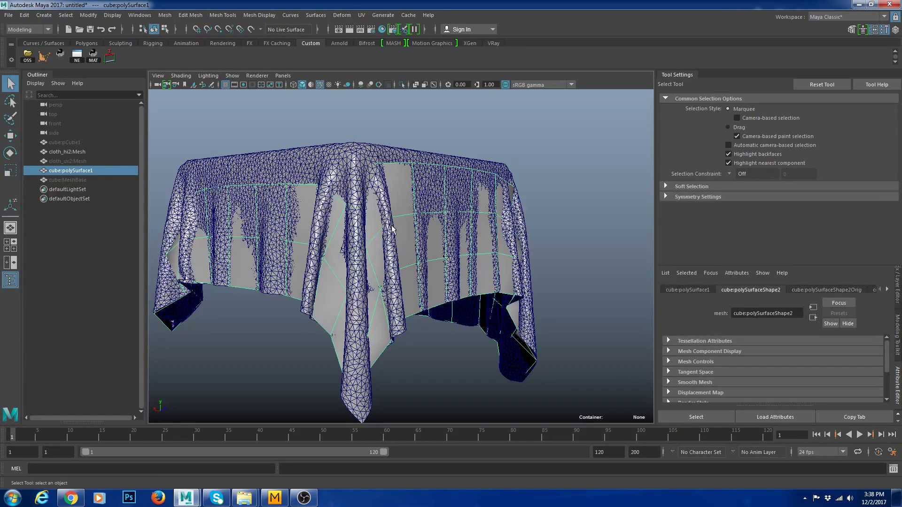
pyautogui.keyDown('alt'); pyautogui.moveTo(392, 229); pyautogui.dragTo(384, 309); pyautogui.keyUp('alt')
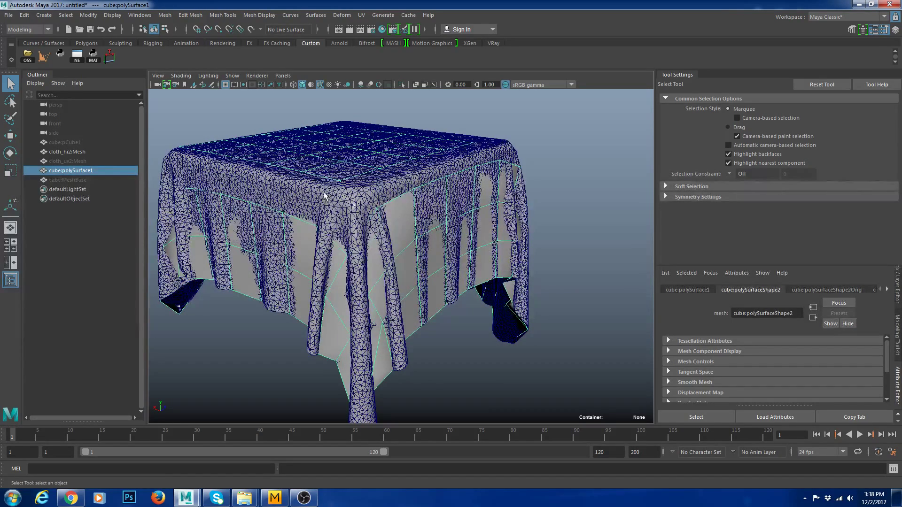
pyautogui.keyDown('alt'); pyautogui.moveTo(485, 288); pyautogui.dragTo(484, 259, button='right'); pyautogui.keyUp('alt')
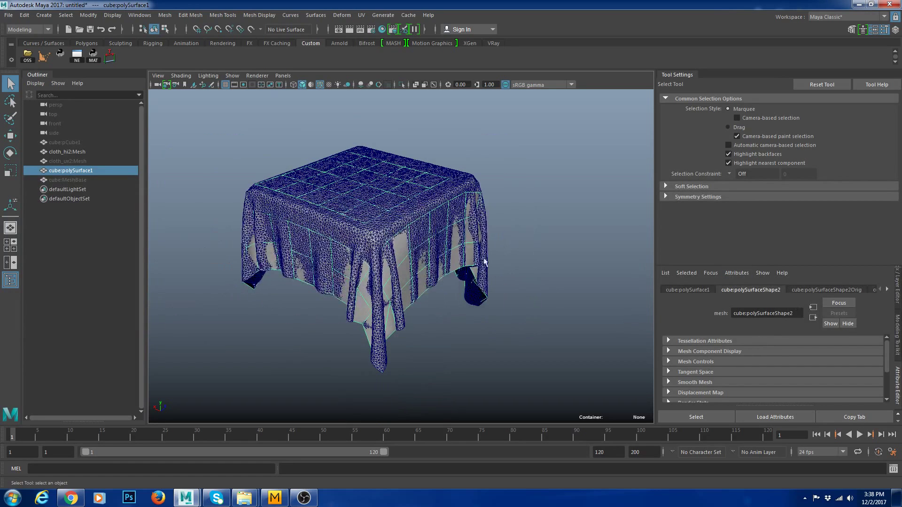
# Set the Mesh blend shape weight on cloth_uv2:Mesh back to 0.000 to flatten the wrapped grid.
pyautogui.click(71, 161)
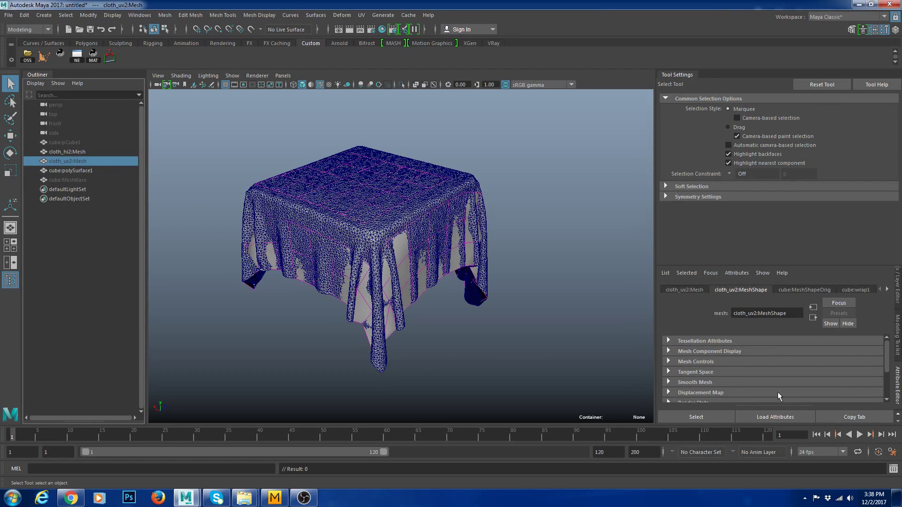
pyautogui.click(887, 290)
pyautogui.click(811, 291)
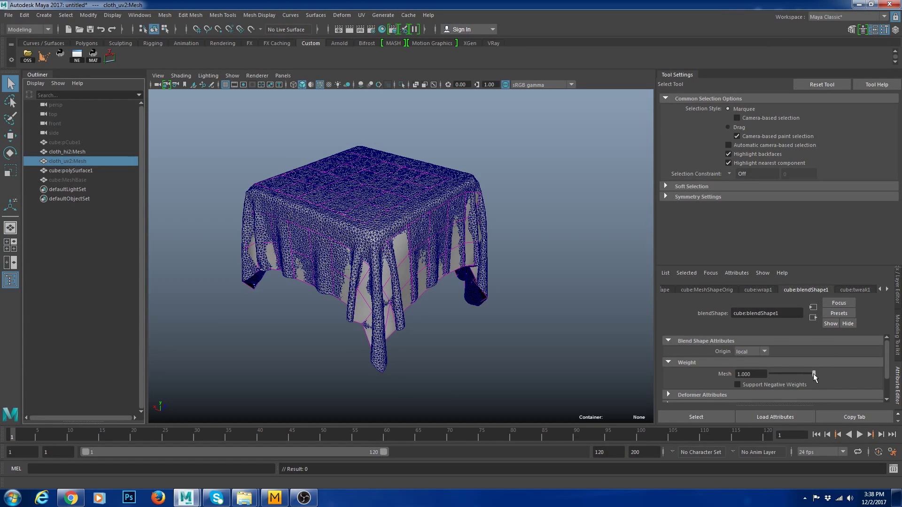
pyautogui.moveTo(814, 374); pyautogui.dragTo(731, 377)
pyautogui.keyDown('alt'); pyautogui.moveTo(440, 274); pyautogui.dragTo(361, 256); pyautogui.keyUp('alt')
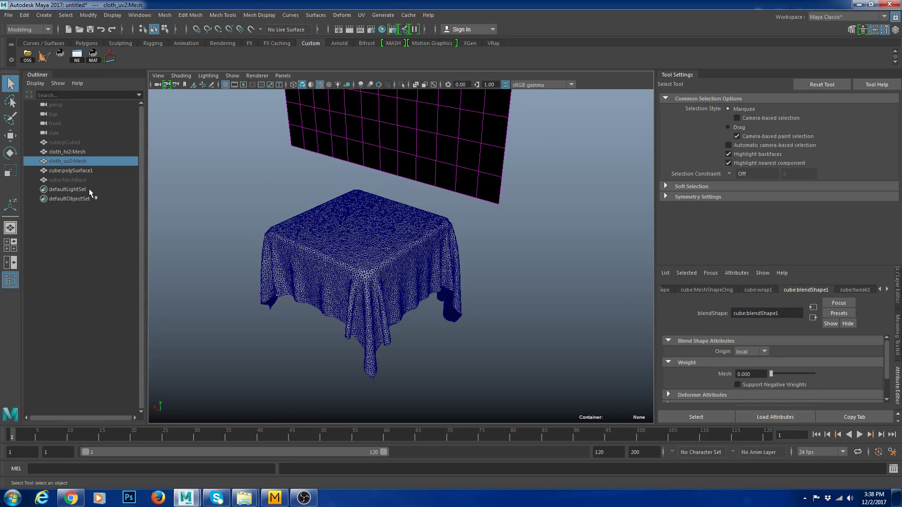
# Unhide the wrap base mesh cube:MeshBase and the box cube:pCube1.
pyautogui.press('Down')
pyautogui.press('Down')
pyautogui.hotkey('shift', 'h')
pyautogui.click(84, 142)
pyautogui.hotkey('shift', 'h')
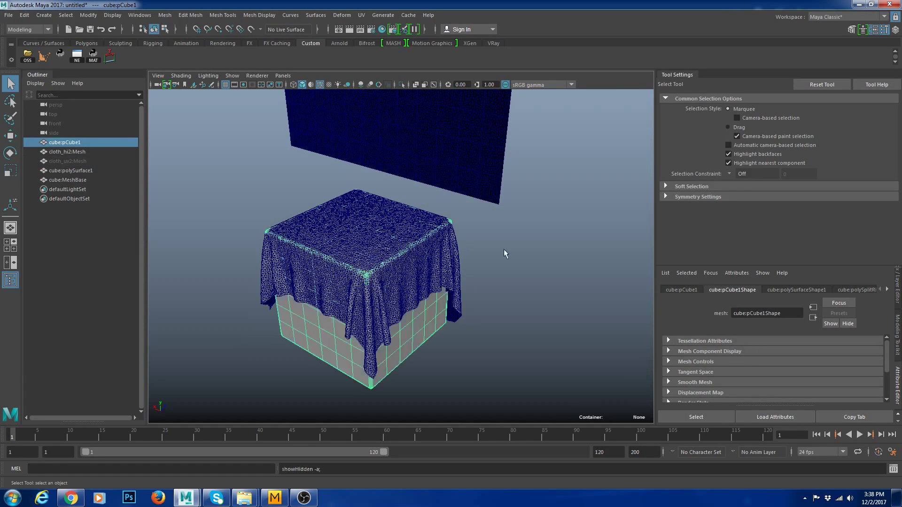
pyautogui.click(531, 265)
pyautogui.keyDown('alt'); pyautogui.moveTo(531, 265); pyautogui.dragTo(555, 256); pyautogui.keyUp('alt')
pyautogui.keyDown('alt'); pyautogui.moveTo(555, 256); pyautogui.dragTo(500, 288, button='right'); pyautogui.keyUp('alt')
# Switch to Marvelous Designer and undo three times to bring back the cloth draped over the box.
pyautogui.click(275, 498)
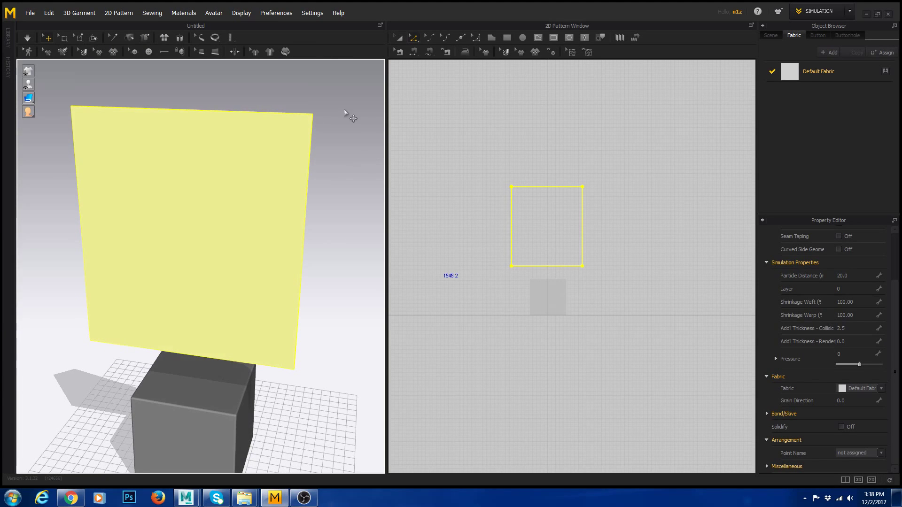
pyautogui.moveTo(351, 309); pyautogui.dragTo(327, 234, button='right')
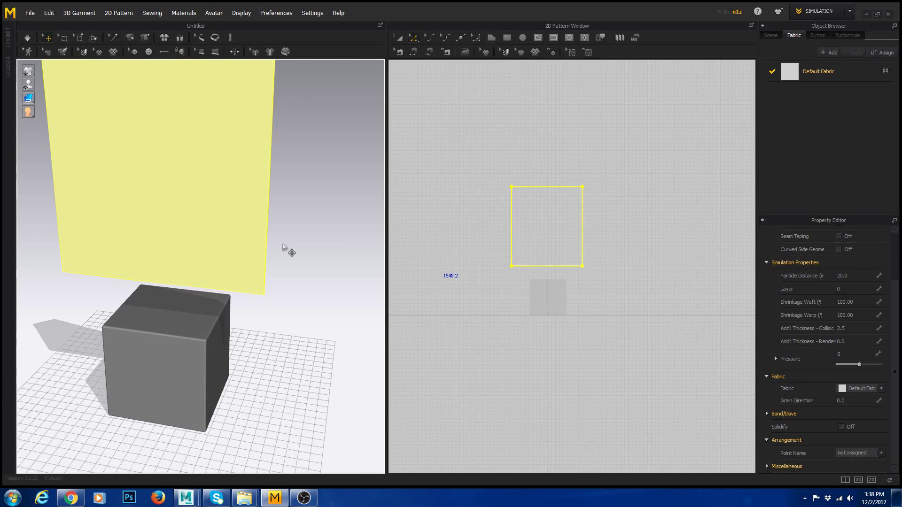
pyautogui.hotkey('ctrl', 'z')
pyautogui.hotkey('ctrl', 'z')
pyautogui.hotkey('ctrl', 'z')
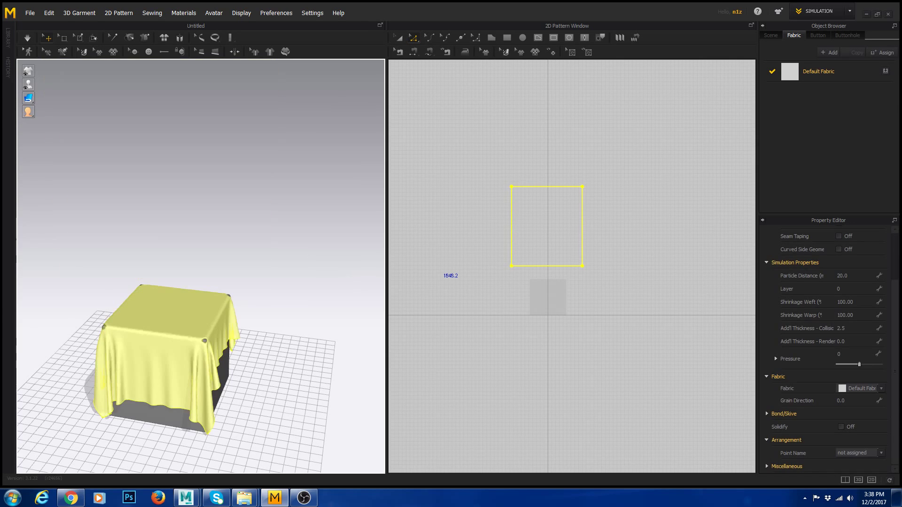
pyautogui.moveTo(334, 337); pyautogui.dragTo(265, 318, button='right')
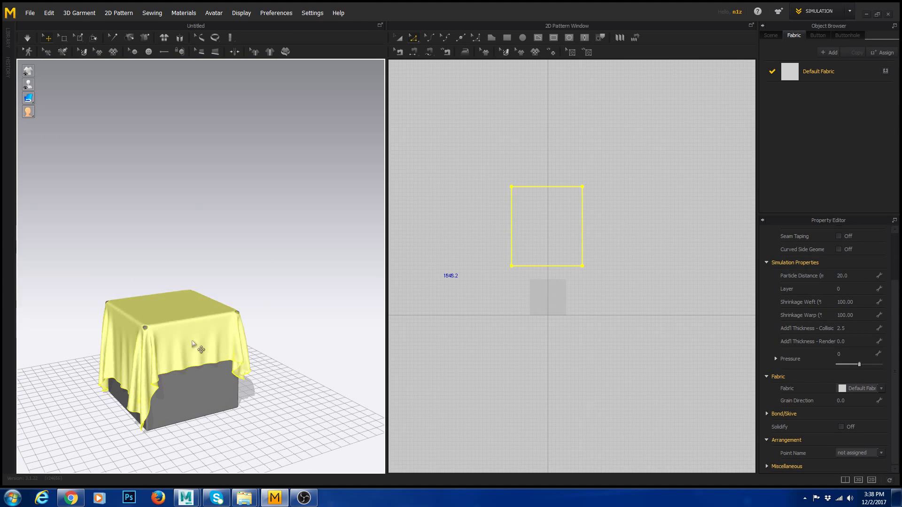
# Export the selected draped cloth as OBJ over cloth_hi.obj, as a single object with Weld, Thin and Unified UV Coordinates.
pyautogui.click(30, 12)
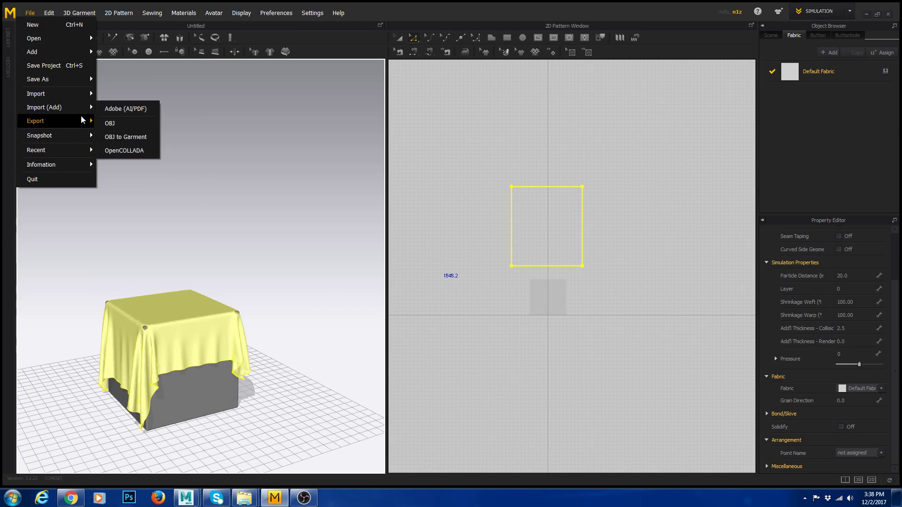
pyautogui.moveTo(85, 121)
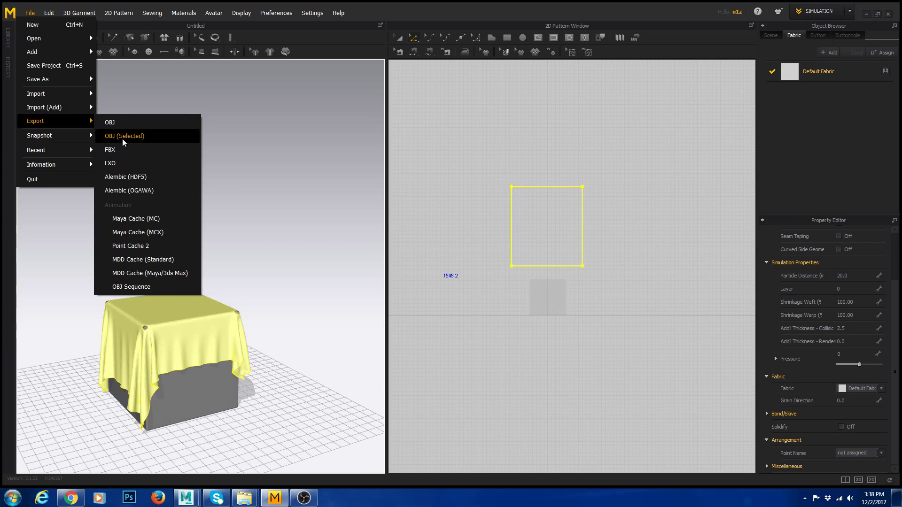
pyautogui.click(124, 136)
pyautogui.doubleClick(348, 152)
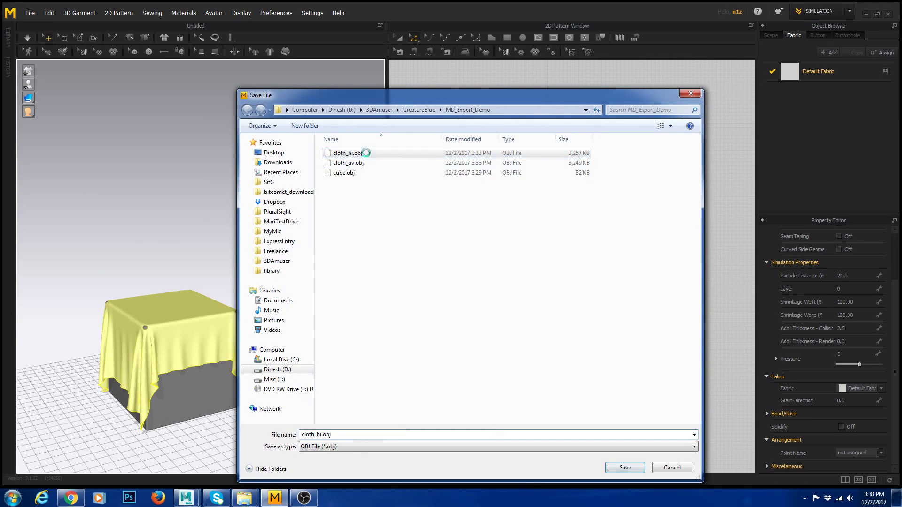
pyautogui.click(476, 260)
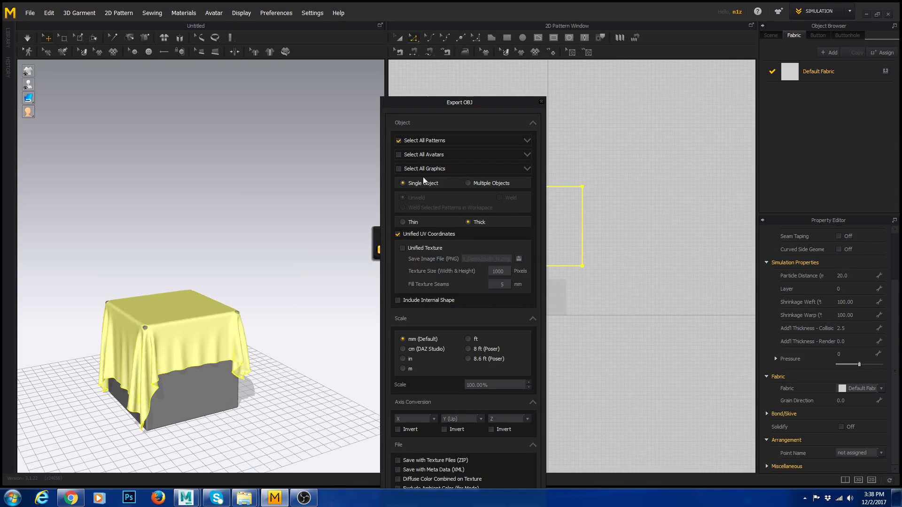
pyautogui.click(412, 222)
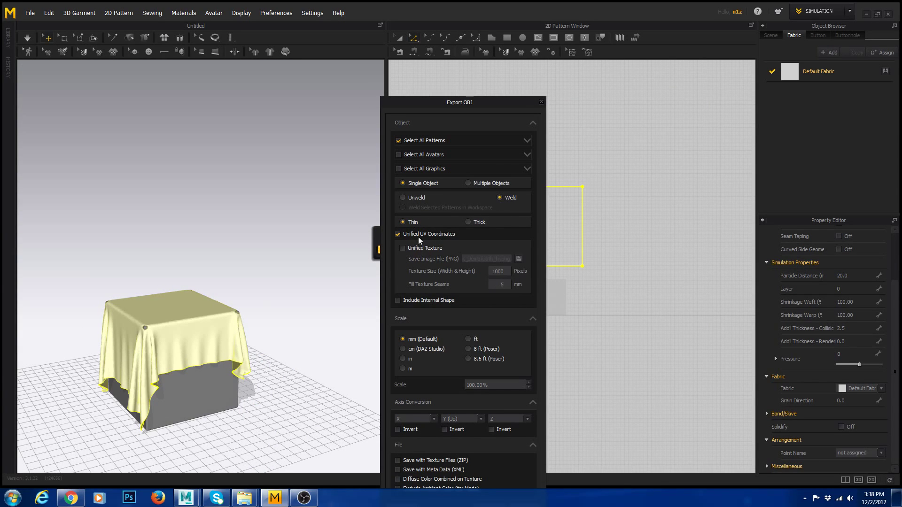
pyautogui.moveTo(469, 102); pyautogui.dragTo(325, 60)
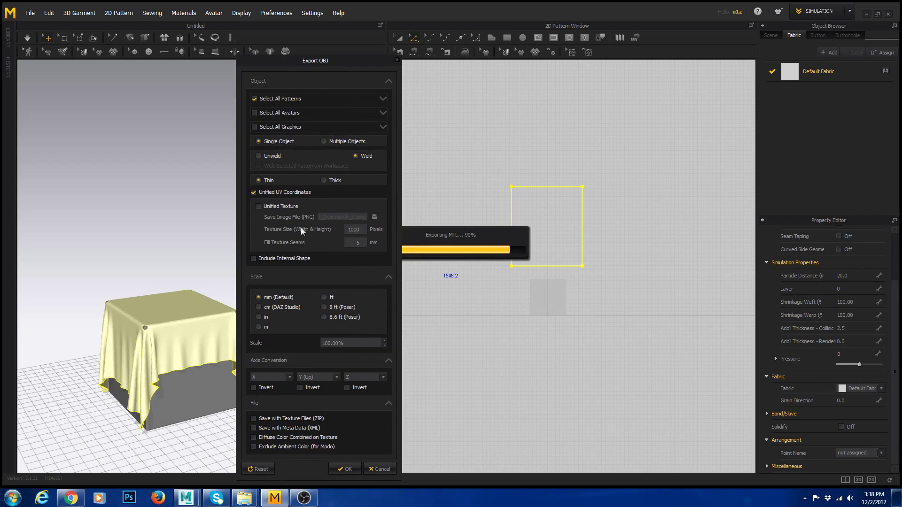
pyautogui.click(336, 471)
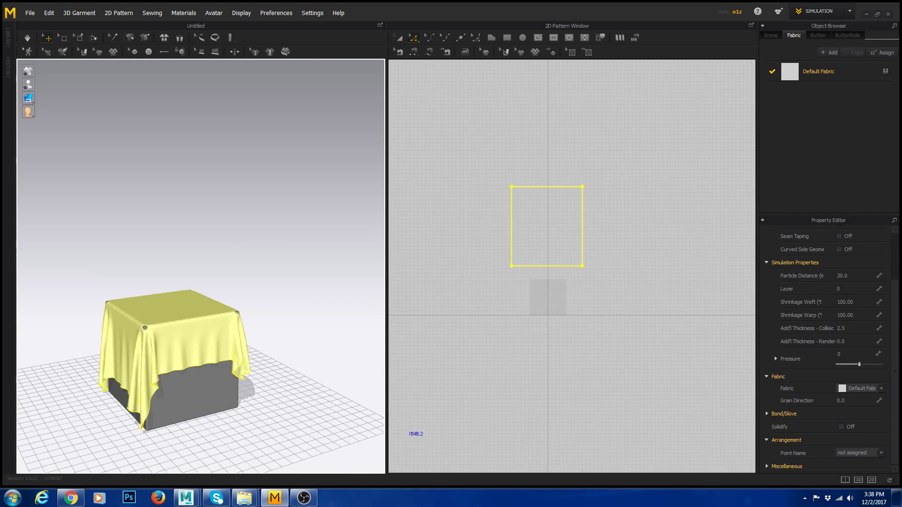
# Reset the cloth to its flat arrangement and export it as OBJ over cloth_uv.obj, as a single welded, thin object.
pyautogui.click(166, 39)
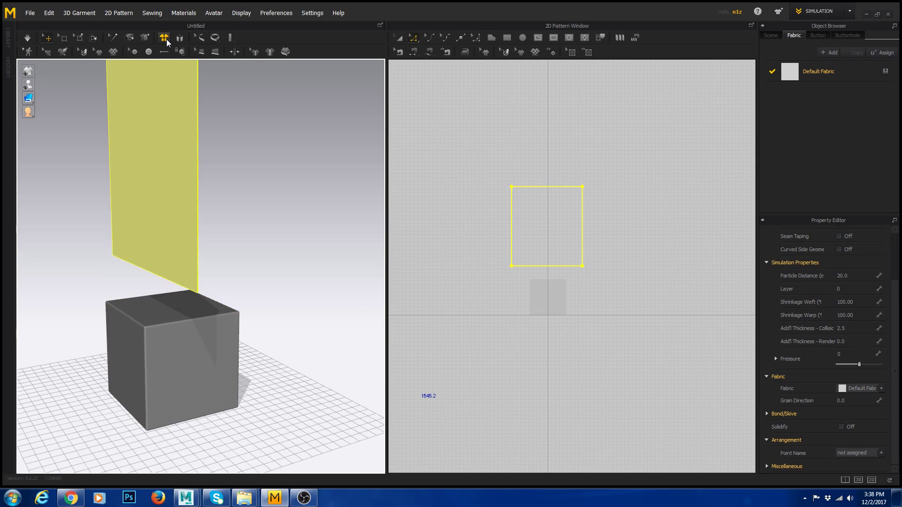
pyautogui.click(29, 12)
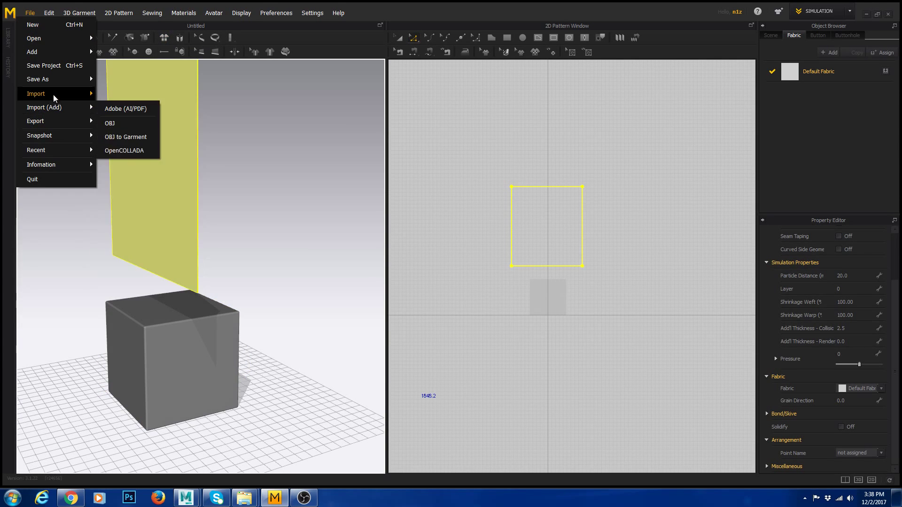
pyautogui.moveTo(63, 121)
pyautogui.click(123, 136)
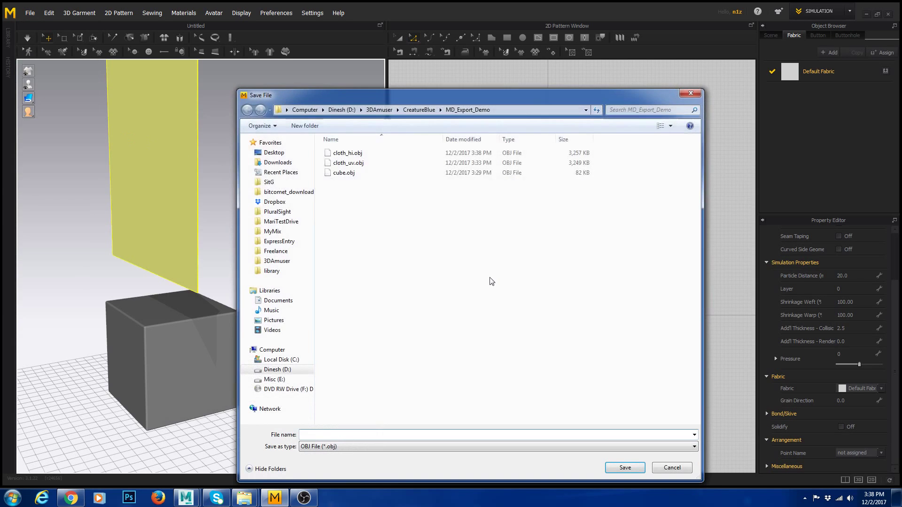
pyautogui.click(348, 163)
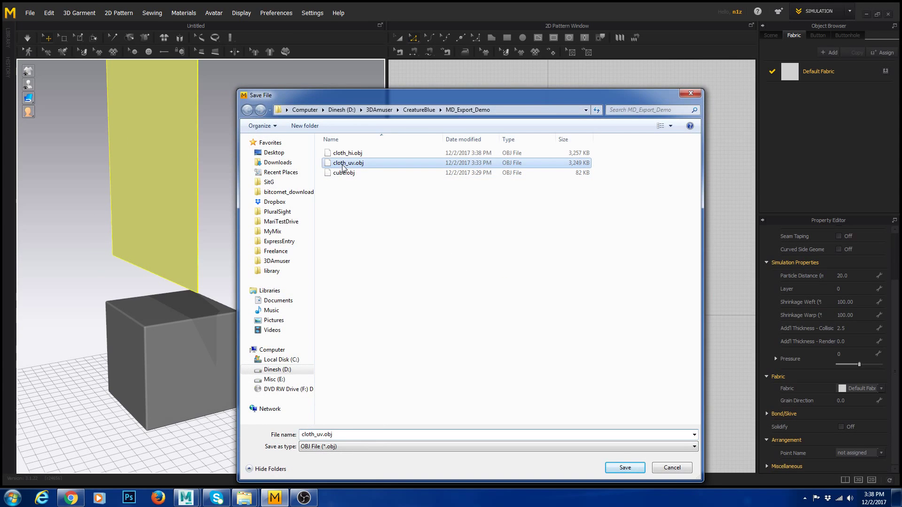
pyautogui.click(641, 467)
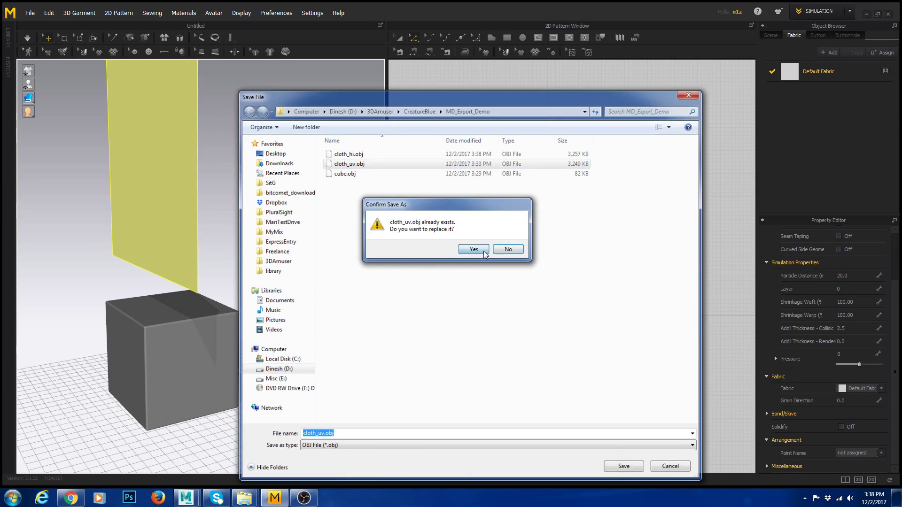
pyautogui.click(483, 251)
pyautogui.click(407, 222)
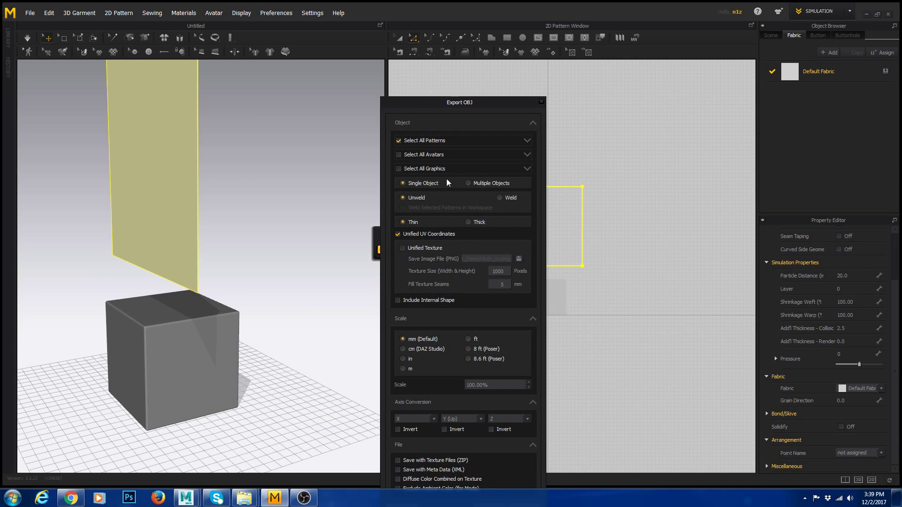
pyautogui.click(500, 198)
pyautogui.moveTo(456, 101); pyautogui.dragTo(397, 51)
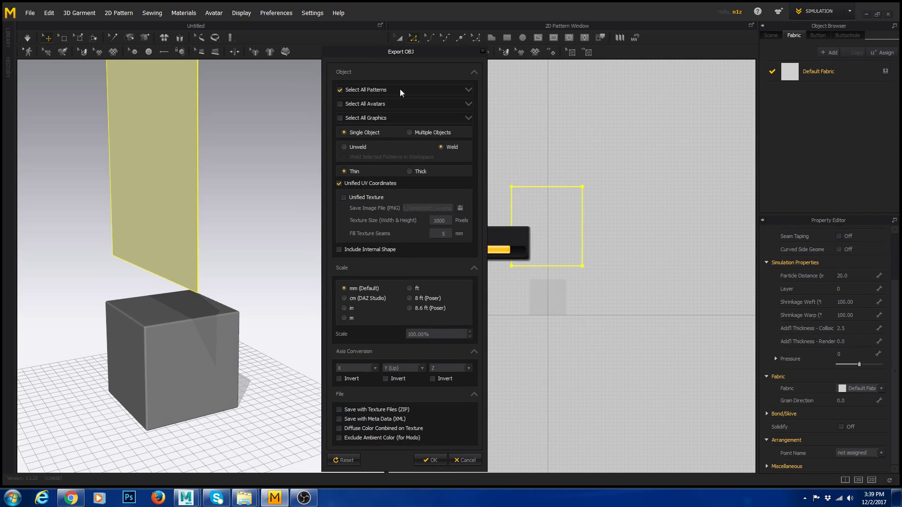
pyautogui.click(436, 460)
# Switch to Maya and select the draped cloth cloth_hi2:Mesh together with the flat cube:MeshBase.
pyautogui.moveTo(362, 218); pyautogui.dragTo(378, 220, button='right')
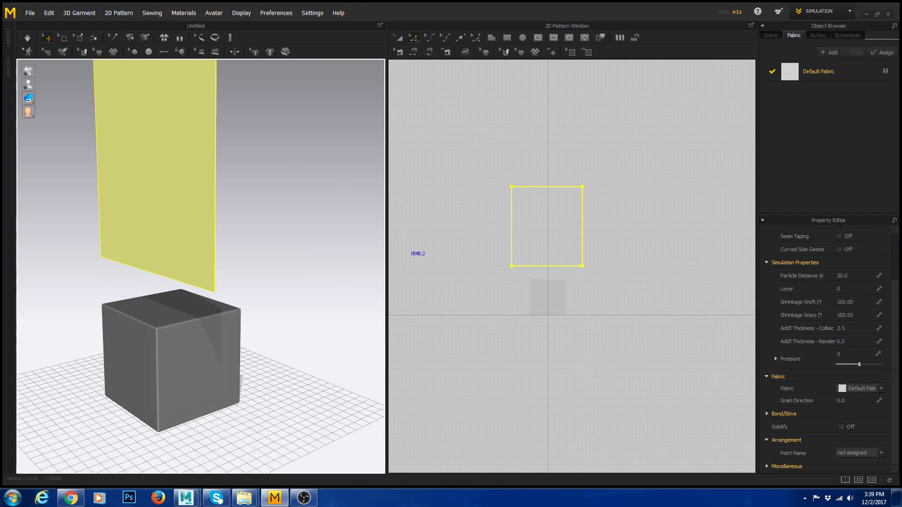
pyautogui.moveTo(250, 495)
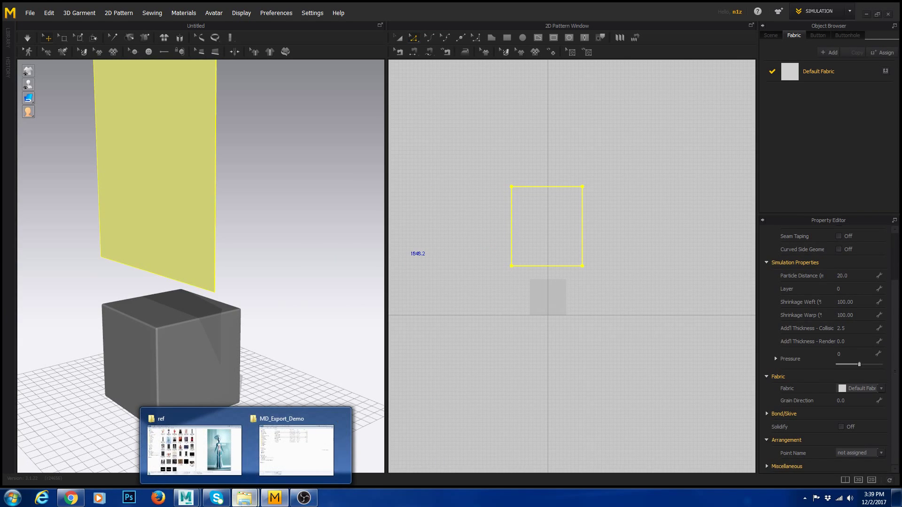
pyautogui.moveTo(186, 499)
pyautogui.click(231, 458)
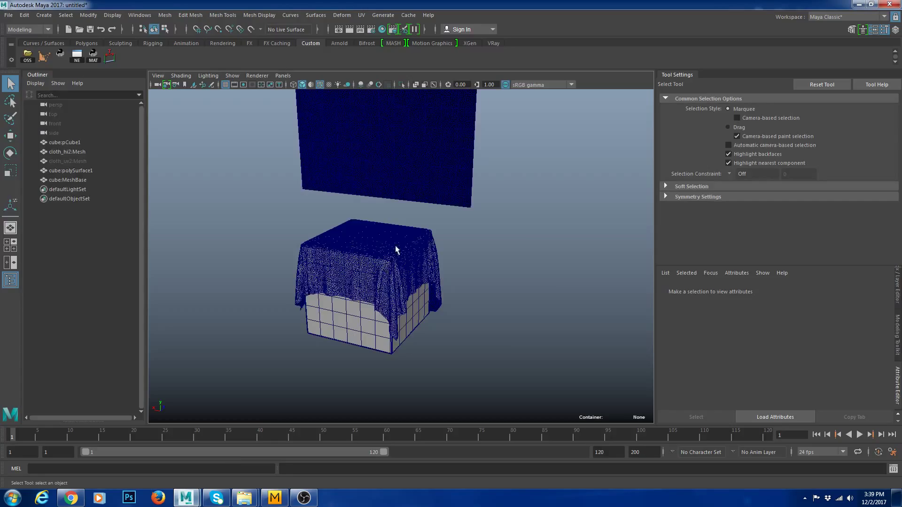
pyautogui.click(445, 181)
pyautogui.scroll(5, 472, 312)
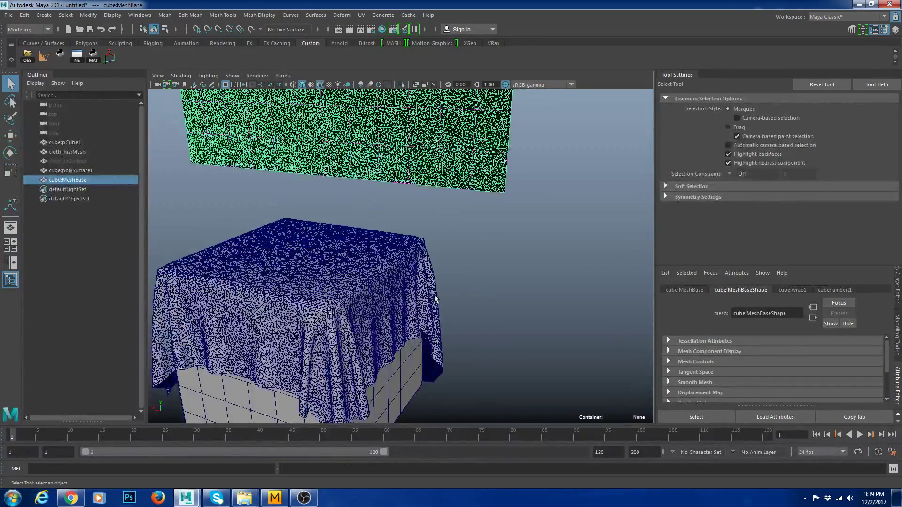
pyautogui.click(435, 299)
pyautogui.keyDown('alt'); pyautogui.moveTo(494, 316); pyautogui.dragTo(420, 277); pyautogui.keyUp('alt')
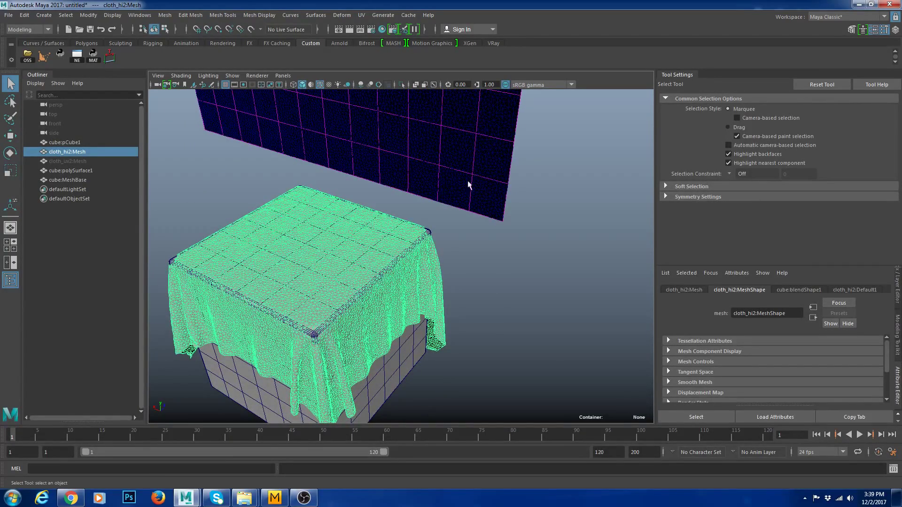
pyautogui.click(452, 194)
pyautogui.click(438, 302)
pyautogui.keyDown('shift'); pyautogui.click(455, 190); pyautogui.keyUp('shift')
# Change the working mode to Animation and look through the available deformers.
pyautogui.click(32, 30)
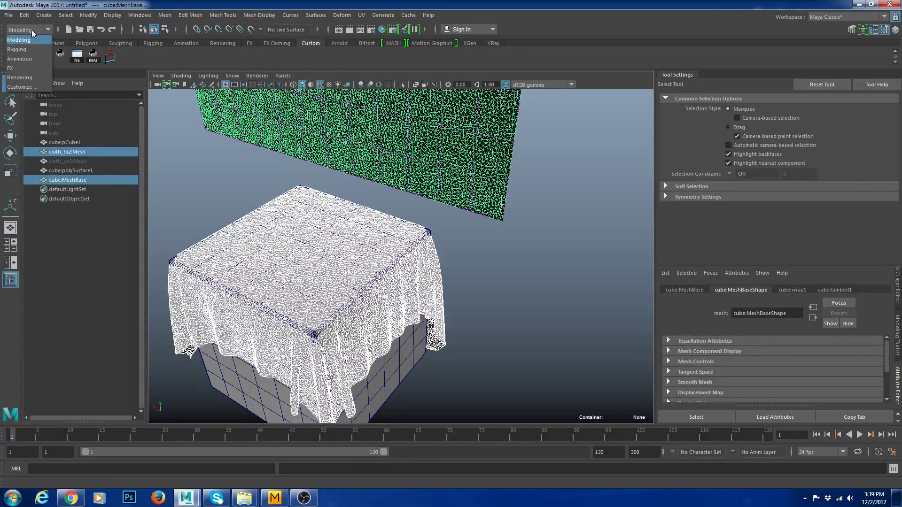
pyautogui.click(30, 49)
pyautogui.click(30, 30)
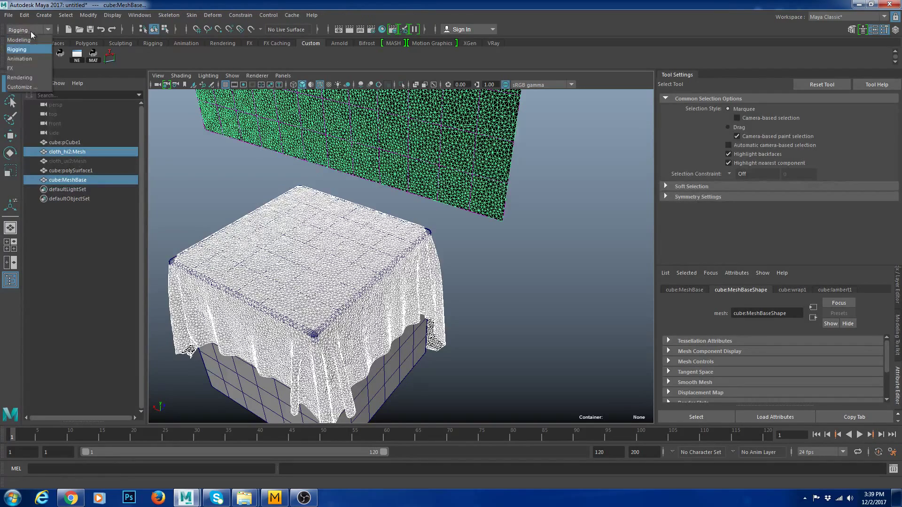
pyautogui.click(20, 58)
pyautogui.click(275, 15)
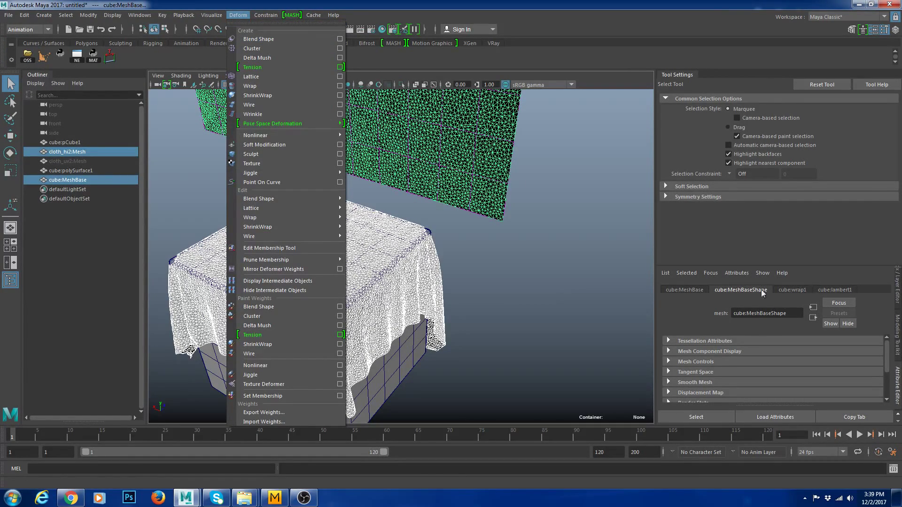
pyautogui.click(467, 278)
# Hide the wrap base mesh cube:MeshBase and unhide the flat cloth cloth_uv2:Mesh.
pyautogui.click(58, 151)
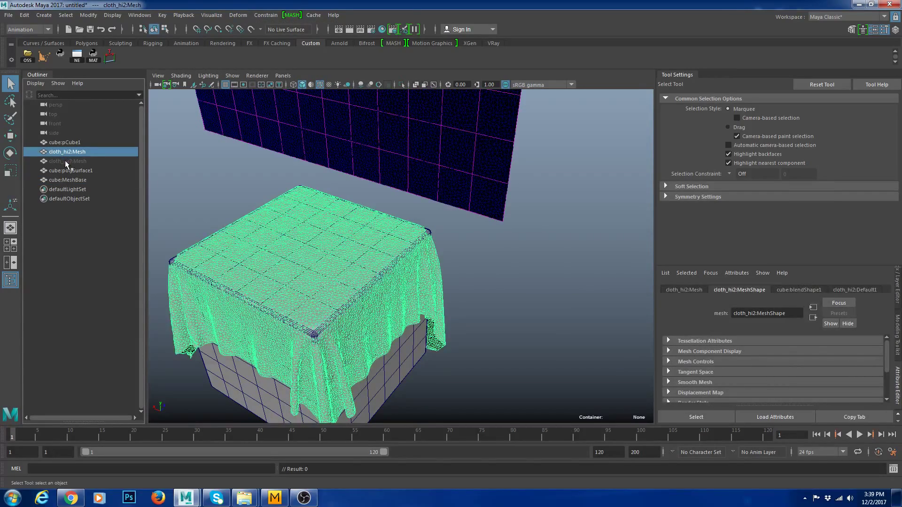
pyautogui.click(65, 160)
pyautogui.click(66, 154)
pyautogui.click(67, 144)
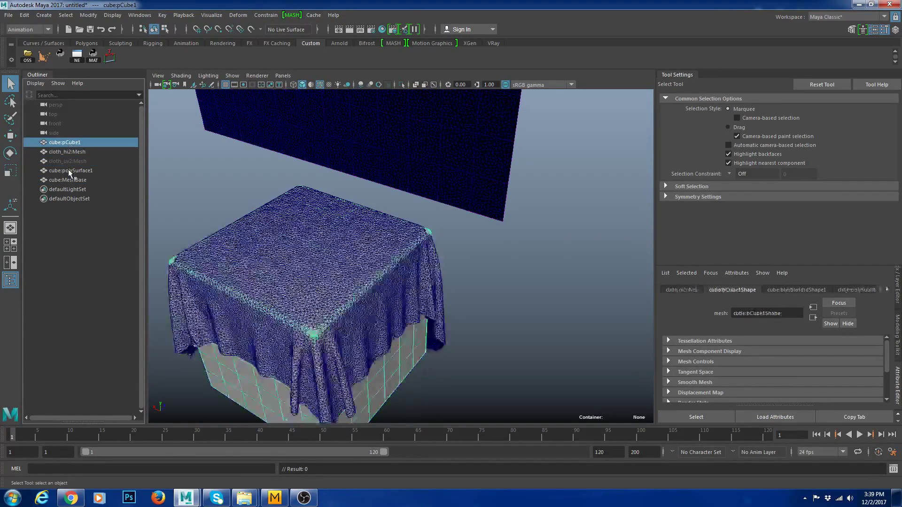
pyautogui.click(69, 171)
pyautogui.click(76, 160)
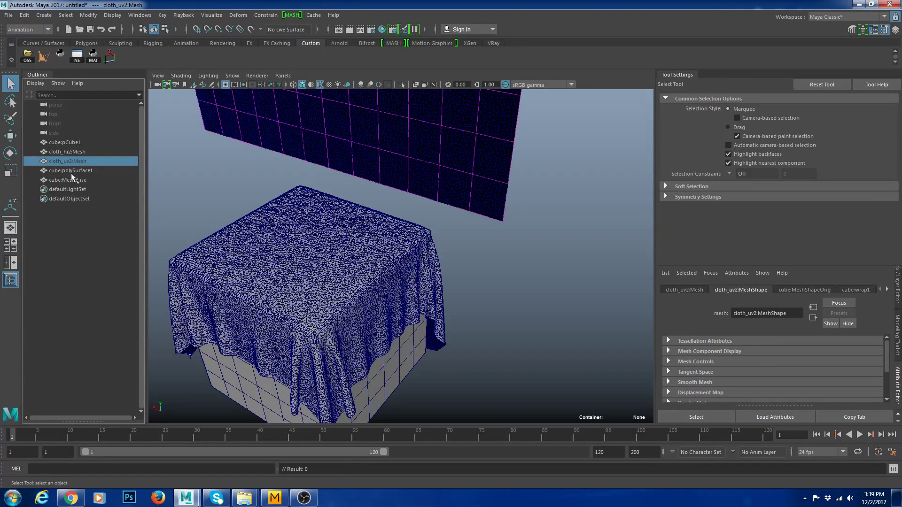
pyautogui.click(449, 186)
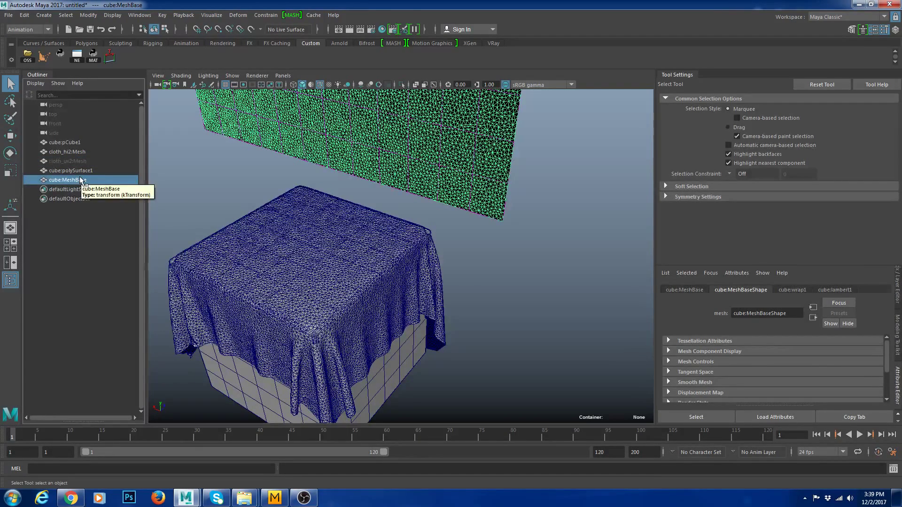
pyautogui.hotkey('ctrl', 'h')
pyautogui.click(71, 162)
pyautogui.hotkey('shift', 'h')
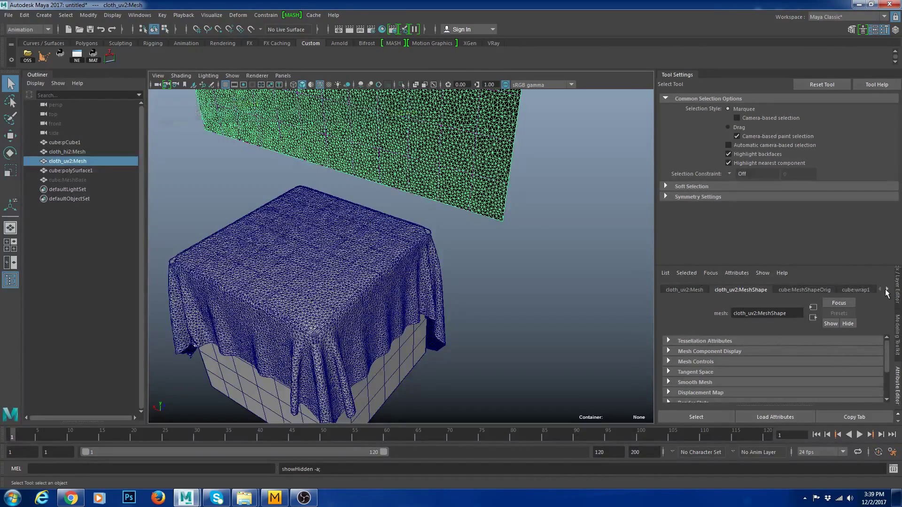
# Set the Mesh blend shape weight on the flat cloth cloth_uv2:Mesh to 0.000.
pyautogui.click(864, 290)
pyautogui.moveTo(798, 371); pyautogui.dragTo(711, 371)
pyautogui.keyDown('alt'); pyautogui.moveTo(582, 176); pyautogui.dragTo(588, 203); pyautogui.keyUp('alt')
pyautogui.keyDown('alt'); pyautogui.moveTo(589, 203); pyautogui.dragTo(561, 239, button='middle'); pyautogui.keyUp('alt')
pyautogui.scroll(6, 517, 291)
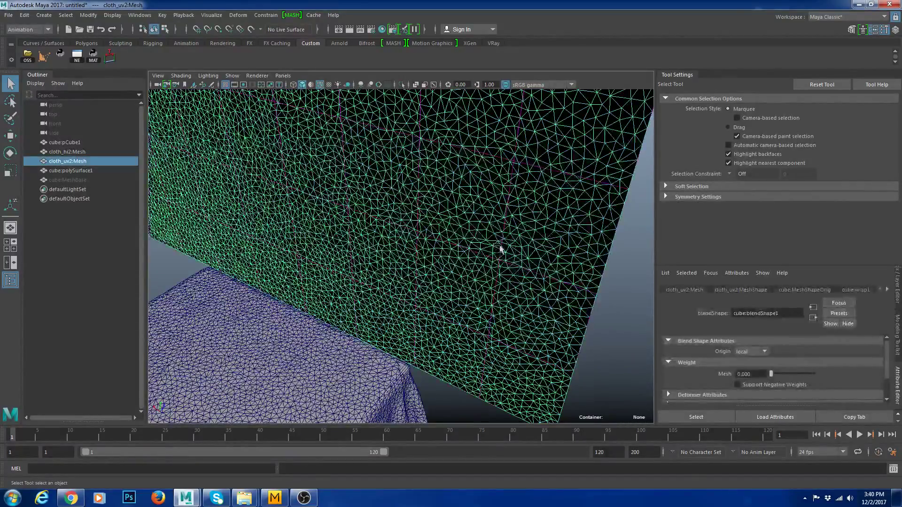
# Select cloth_uv2:Mesh together with the quad grid cube:polySurface1 and look up the Wrap deformer.
pyautogui.keyDown('shift'); pyautogui.click(522, 259); pyautogui.keyUp('shift')
pyautogui.scroll(5, 484, 241)
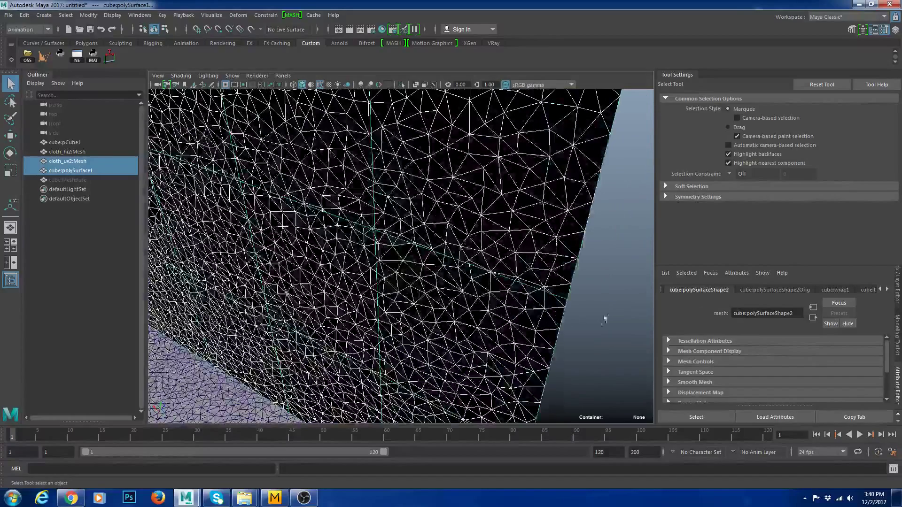
pyautogui.click(584, 298)
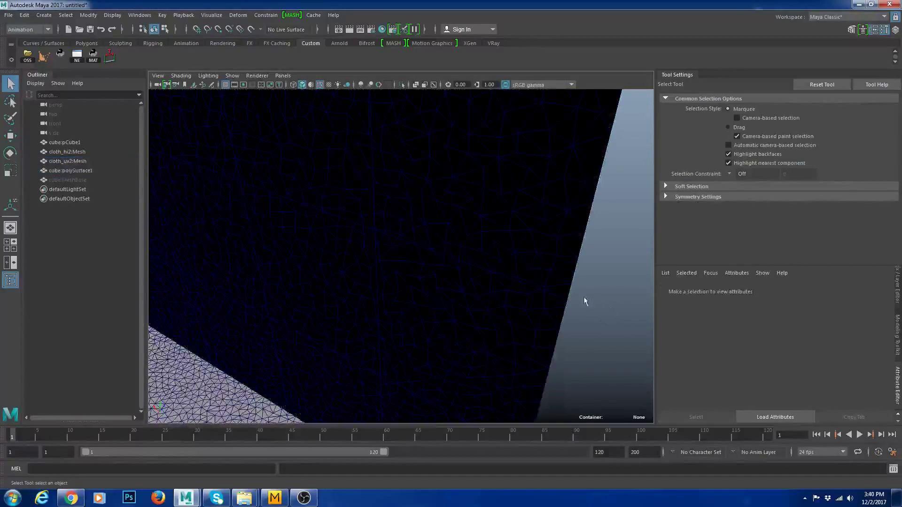
pyautogui.click(563, 288)
pyautogui.click(560, 257)
pyautogui.click(545, 247)
pyautogui.hotkey('ctrl', 'z')
pyautogui.click(570, 301)
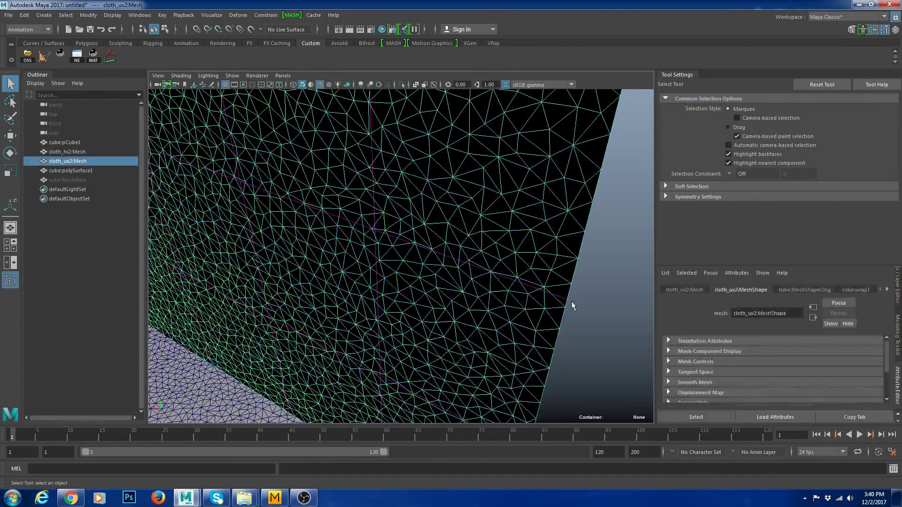
pyautogui.click(573, 303)
pyautogui.click(546, 303)
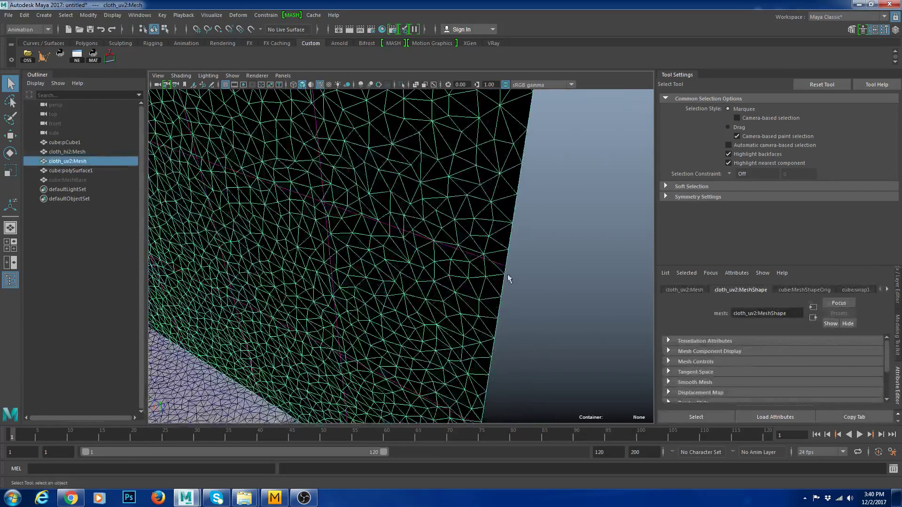
pyautogui.keyDown('shift'); pyautogui.click(505, 258); pyautogui.keyUp('shift')
pyautogui.click(238, 15)
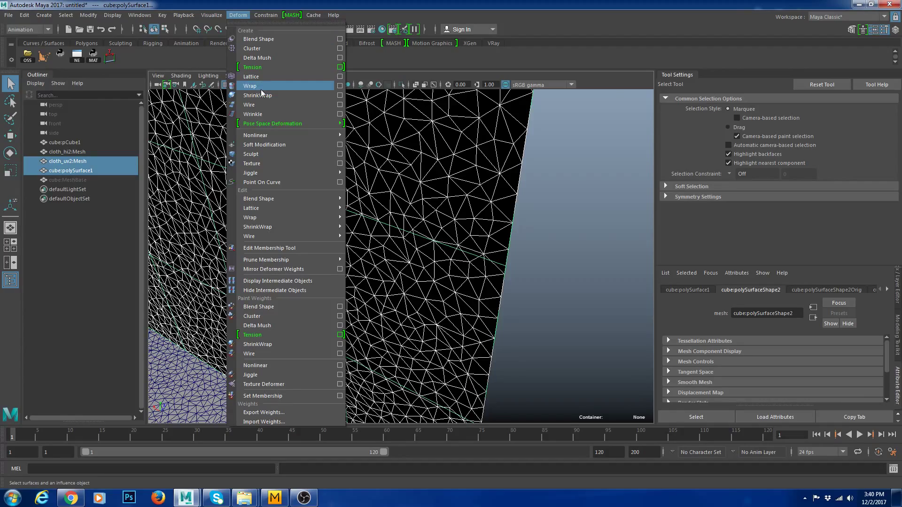
pyautogui.click(583, 257)
# Set the Mesh blend shape weight on cloth_uv2:Mesh to 1.000 to drape the cloth and wrapped grid over the box.
pyautogui.keyDown('alt'); pyautogui.moveTo(582, 257); pyautogui.dragTo(507, 248, button='right'); pyautogui.keyUp('alt')
pyautogui.click(75, 162)
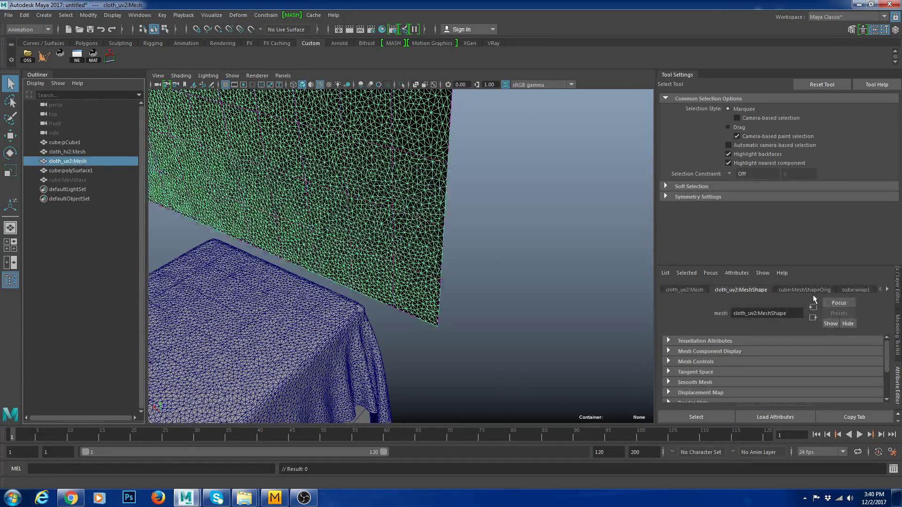
pyautogui.click(887, 289)
pyautogui.click(887, 290)
pyautogui.click(795, 290)
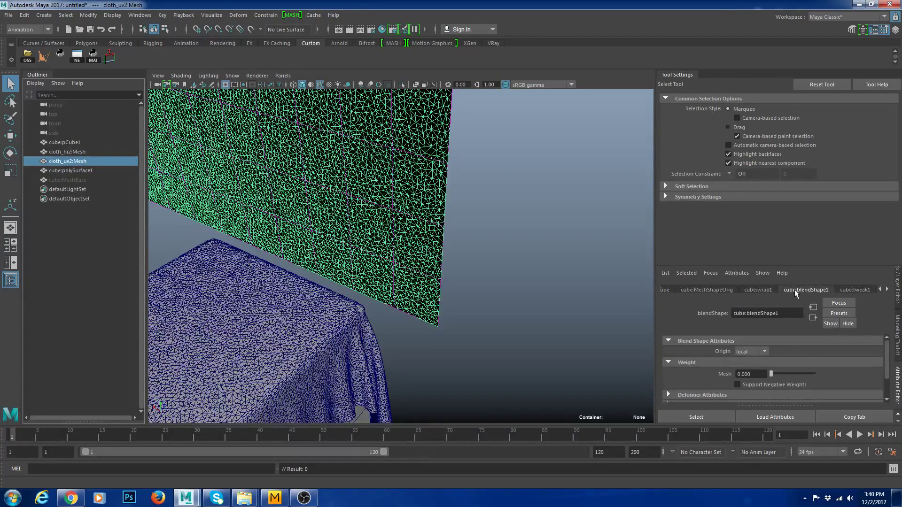
pyautogui.moveTo(773, 373); pyautogui.dragTo(812, 372)
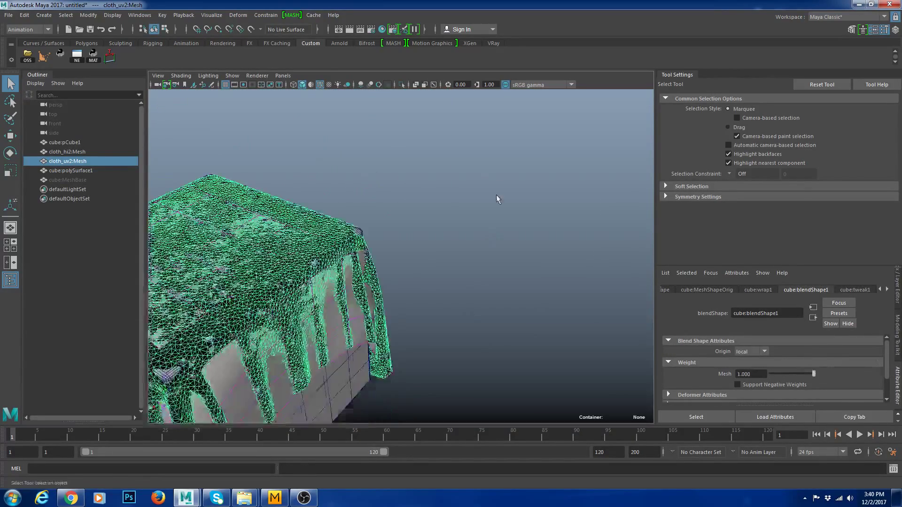
# Examine how the wrapped quad grid cube:polySurface1 follows the draped cloth around the box's corners and sides.
pyautogui.click(344, 342)
pyautogui.scroll(-5, 359, 324)
pyautogui.keyDown('alt'); pyautogui.moveTo(364, 314); pyautogui.dragTo(311, 304); pyautogui.keyUp('alt')
pyautogui.keyDown('alt'); pyautogui.moveTo(311, 304); pyautogui.dragTo(362, 308, button='middle'); pyautogui.keyUp('alt')
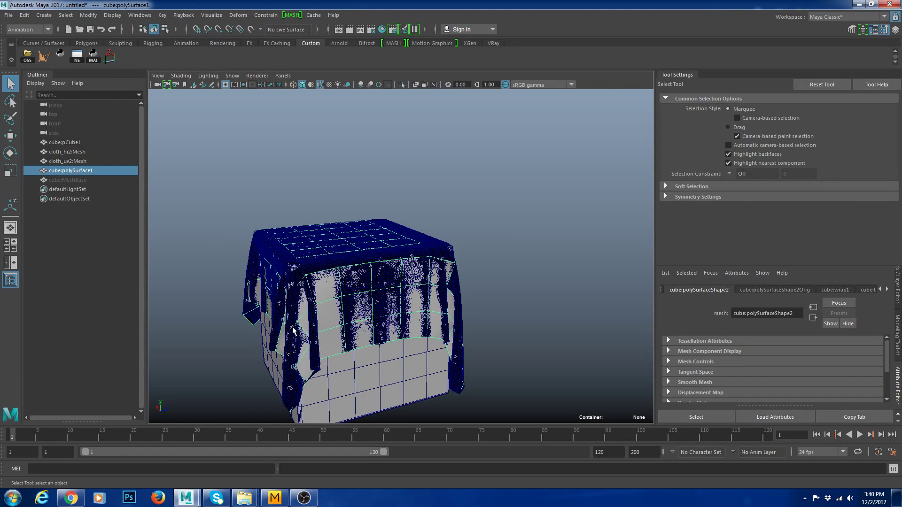
pyautogui.click(318, 301)
pyautogui.click(347, 298)
pyautogui.keyDown('alt'); pyautogui.moveTo(311, 276); pyautogui.dragTo(322, 310); pyautogui.keyUp('alt')
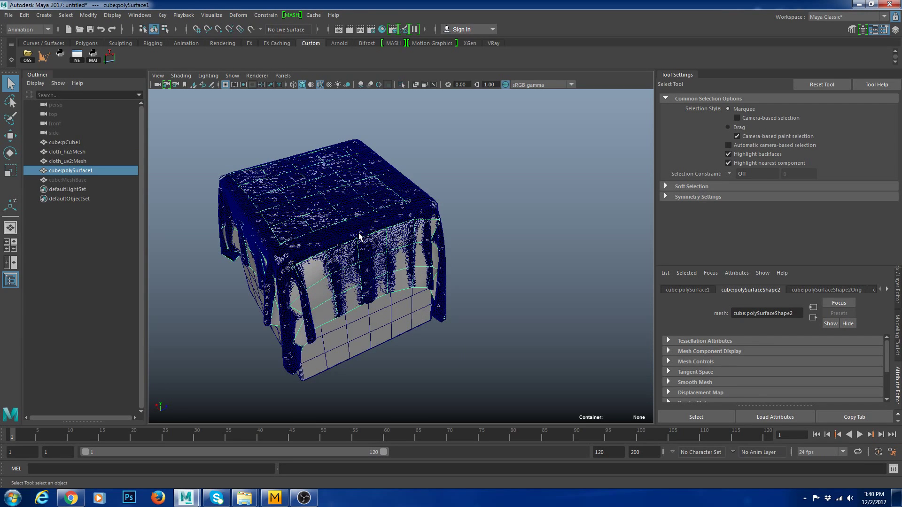
pyautogui.keyDown('alt'); pyautogui.moveTo(358, 235); pyautogui.dragTo(384, 215); pyautogui.keyUp('alt')
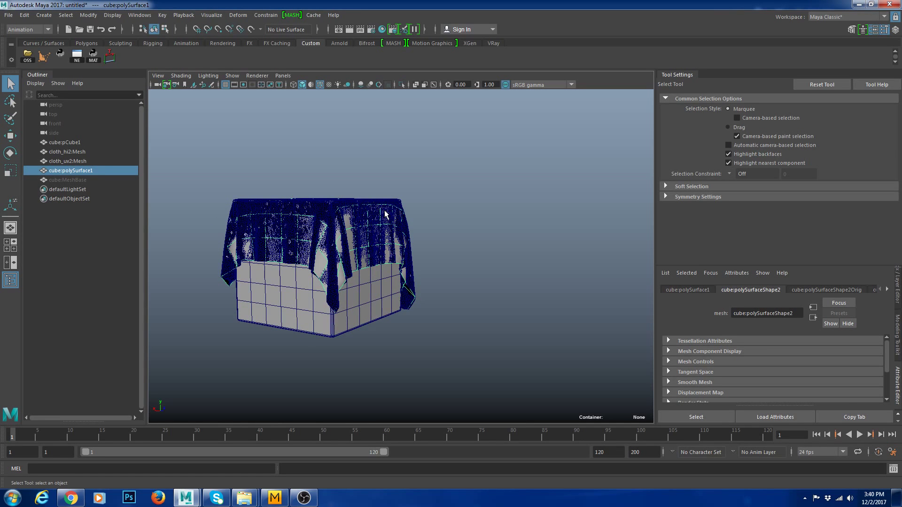